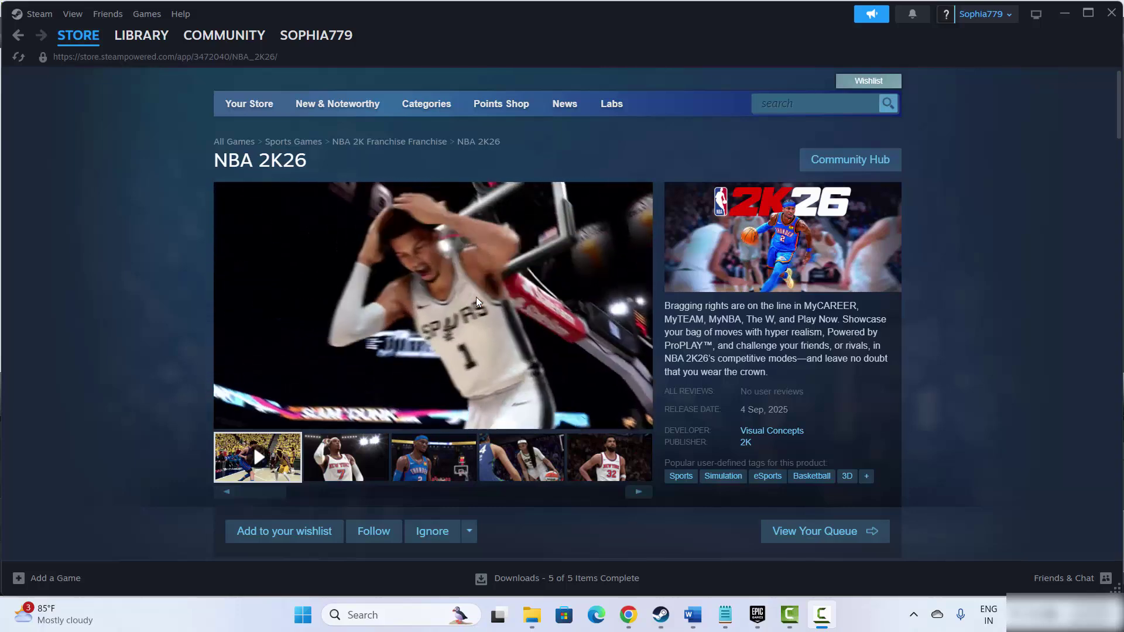
- Scroll to NBA 2K26's System Requirements, expand READ MORE, and highlight the minimum Memory and Graphics lines
scroll(1026, 461, down, 1)
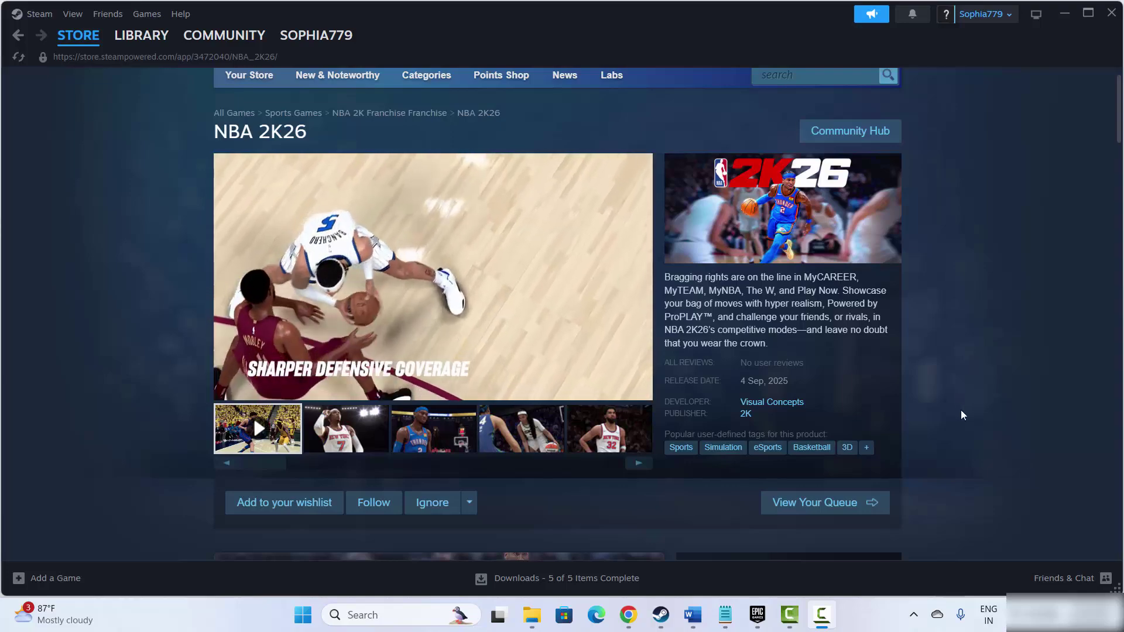
scroll(961, 410, down, 1)
scroll(961, 410, down, 20)
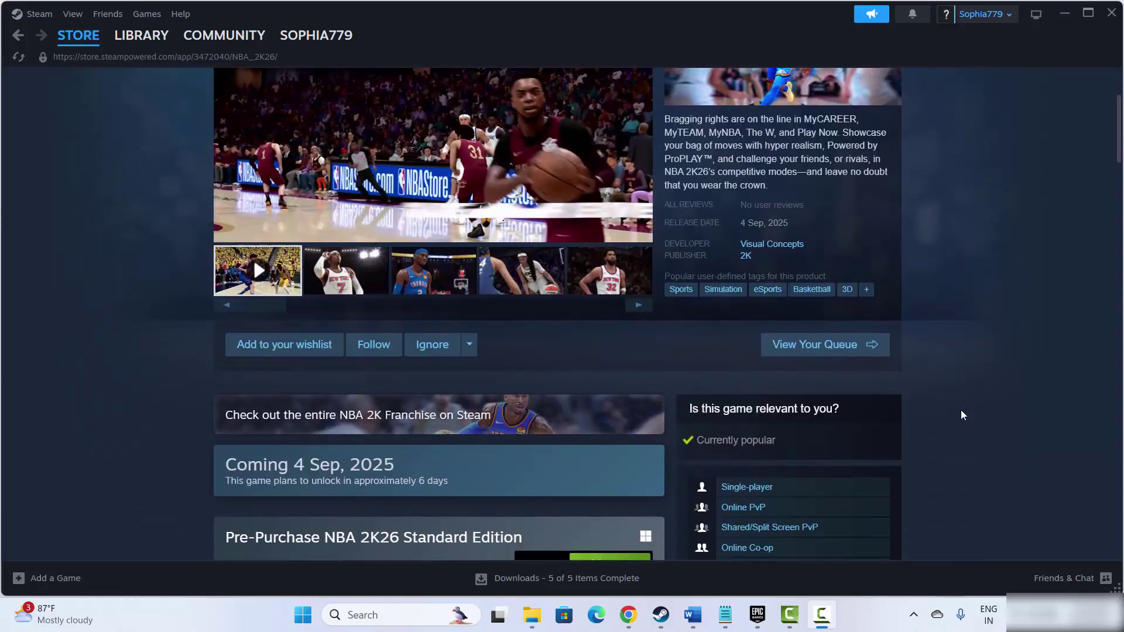
scroll(961, 416, down, 10)
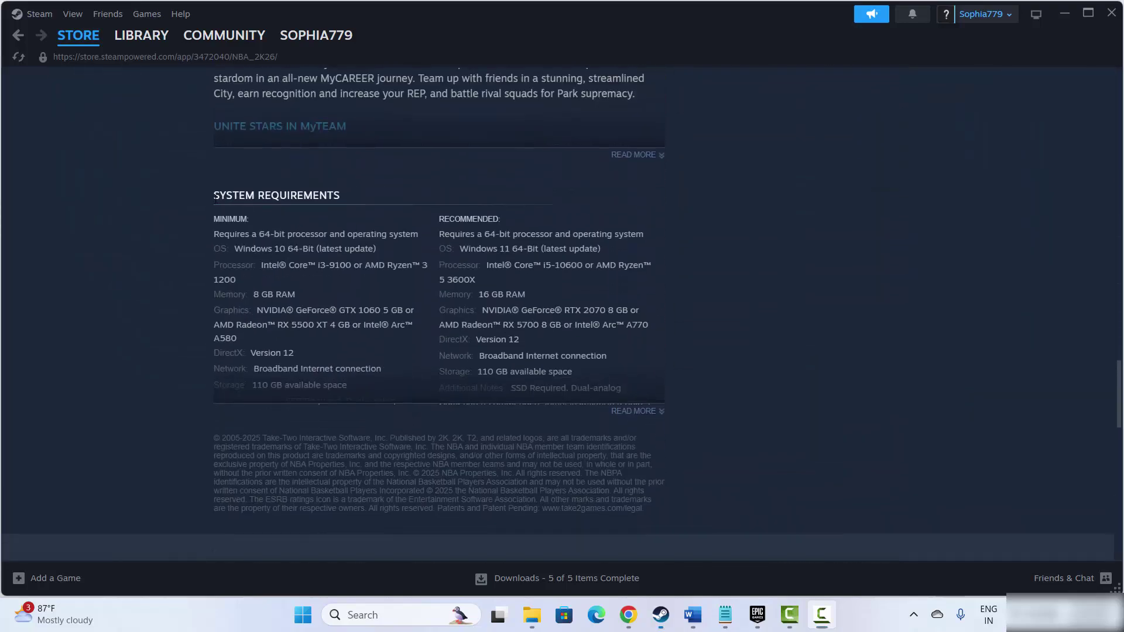
drag(215, 198, 303, 197)
click(647, 412)
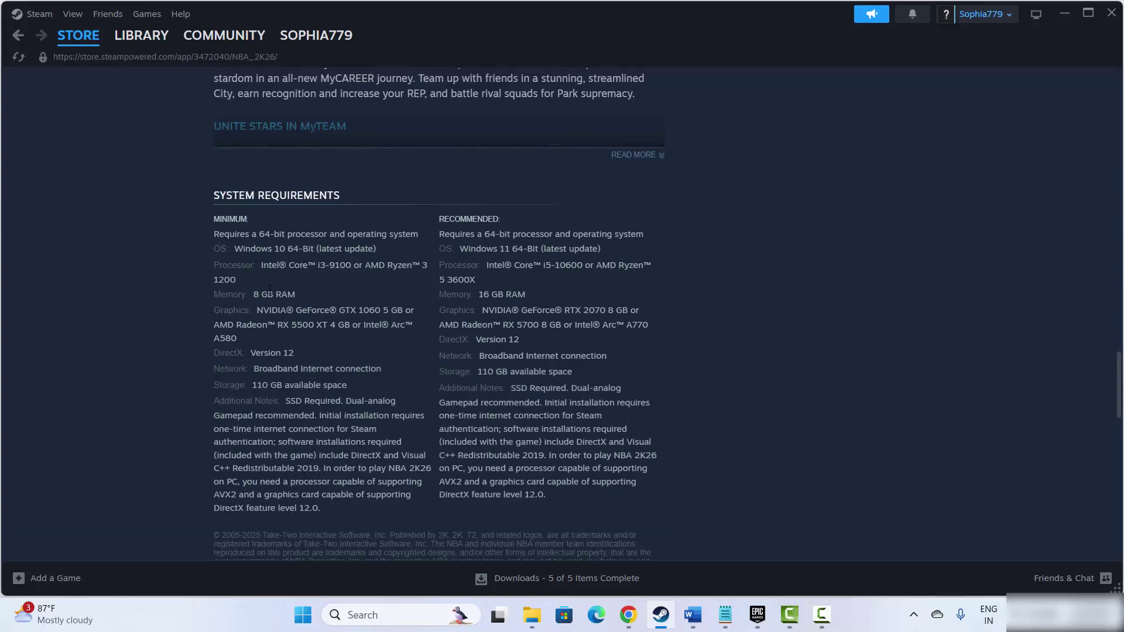
drag(280, 294, 380, 324)
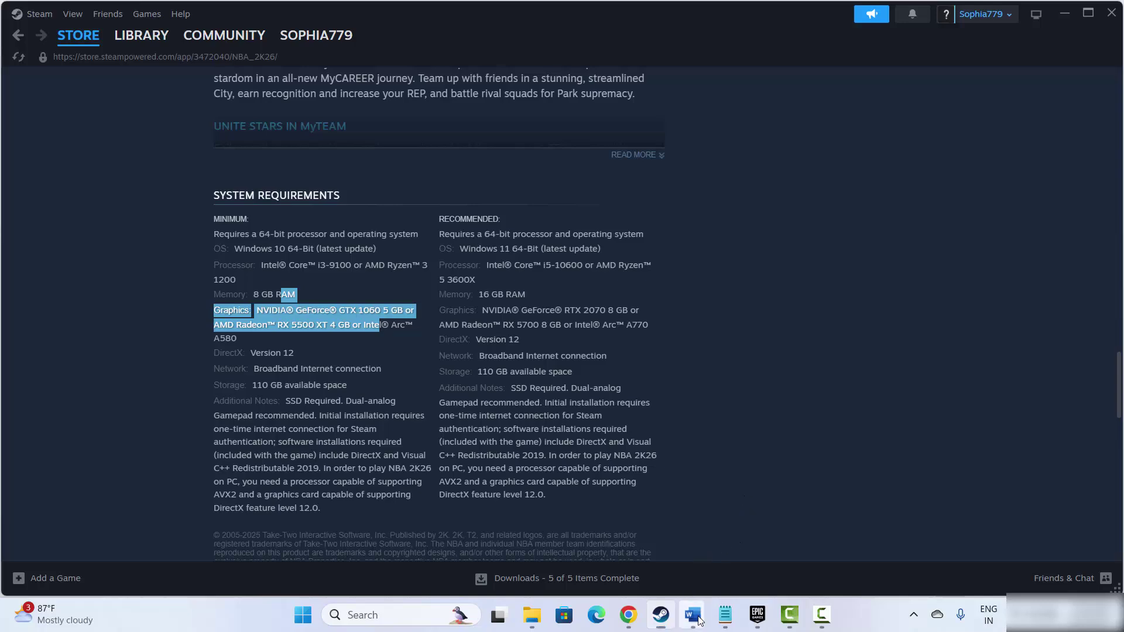
mouse_move(693, 615)
click(689, 578)
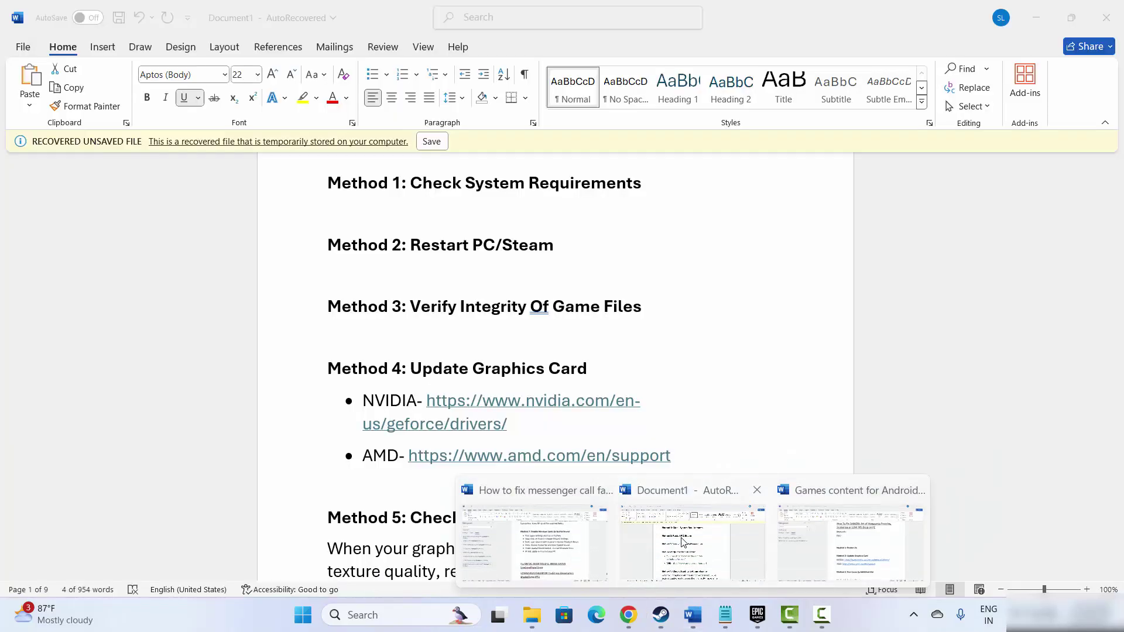
click(300, 260)
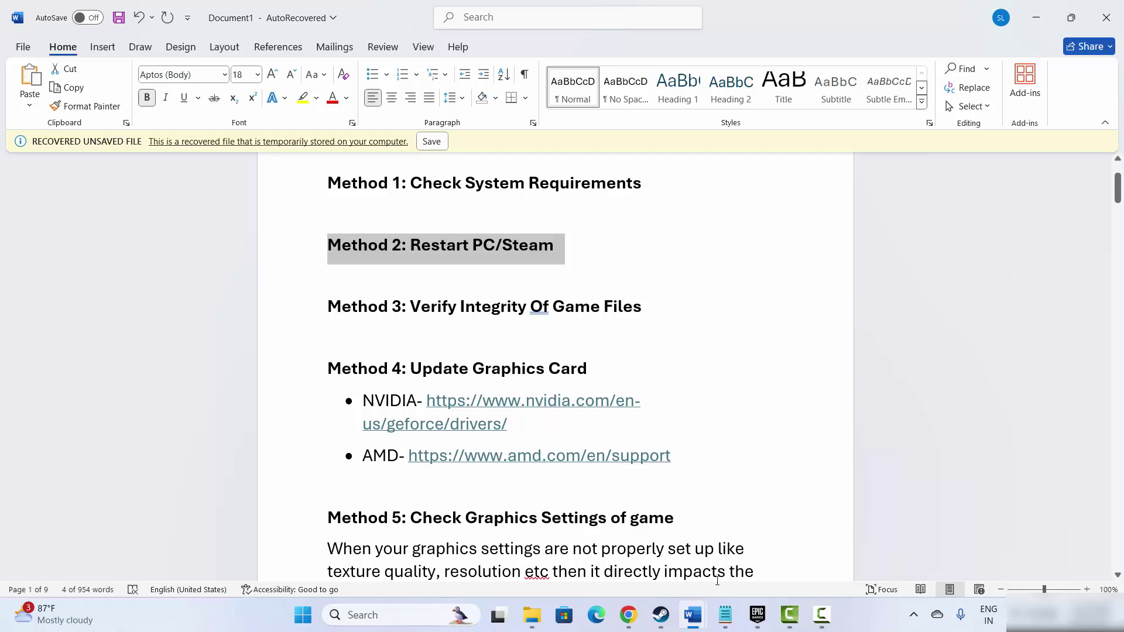
click(661, 615)
click(39, 13)
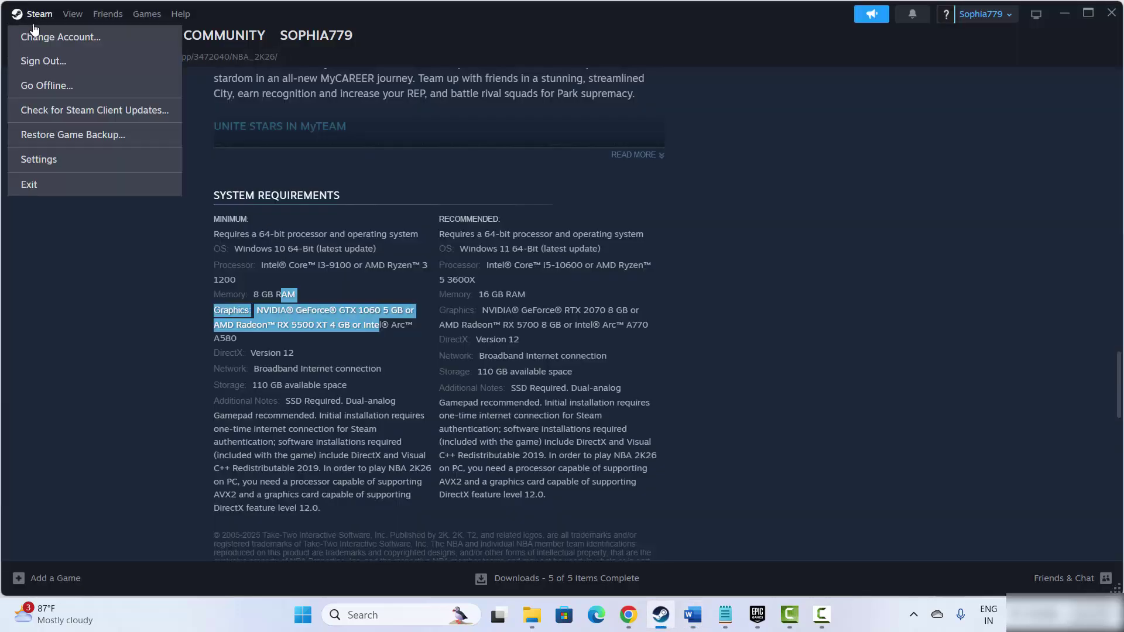
click(188, 381)
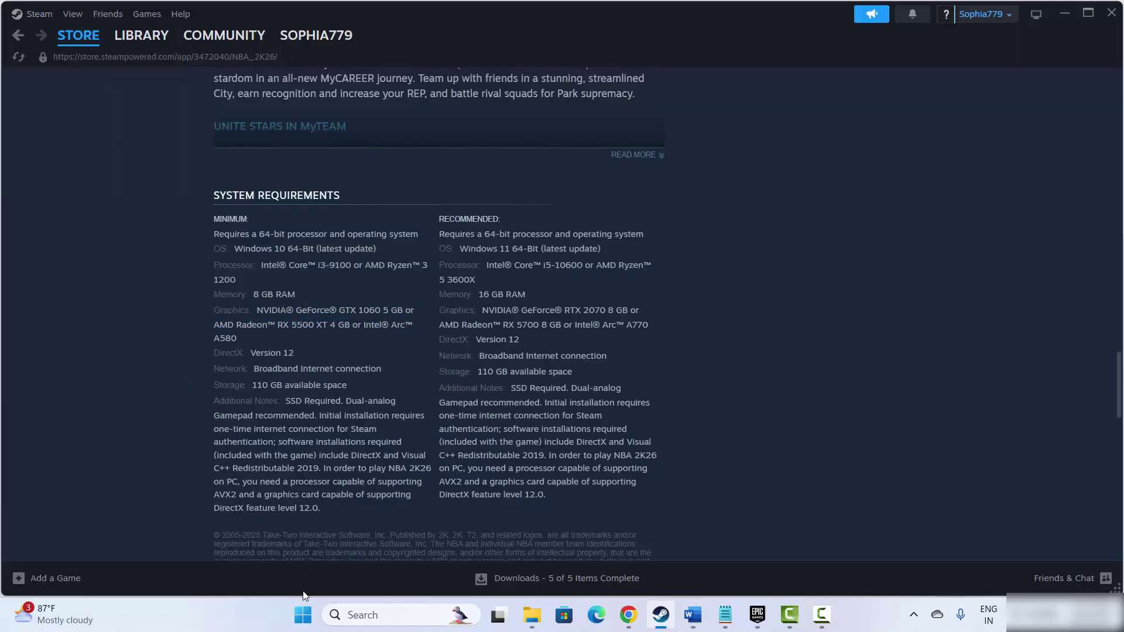
- Show the Start menu's Restart and Shut down power options, then dismiss them
click(310, 624)
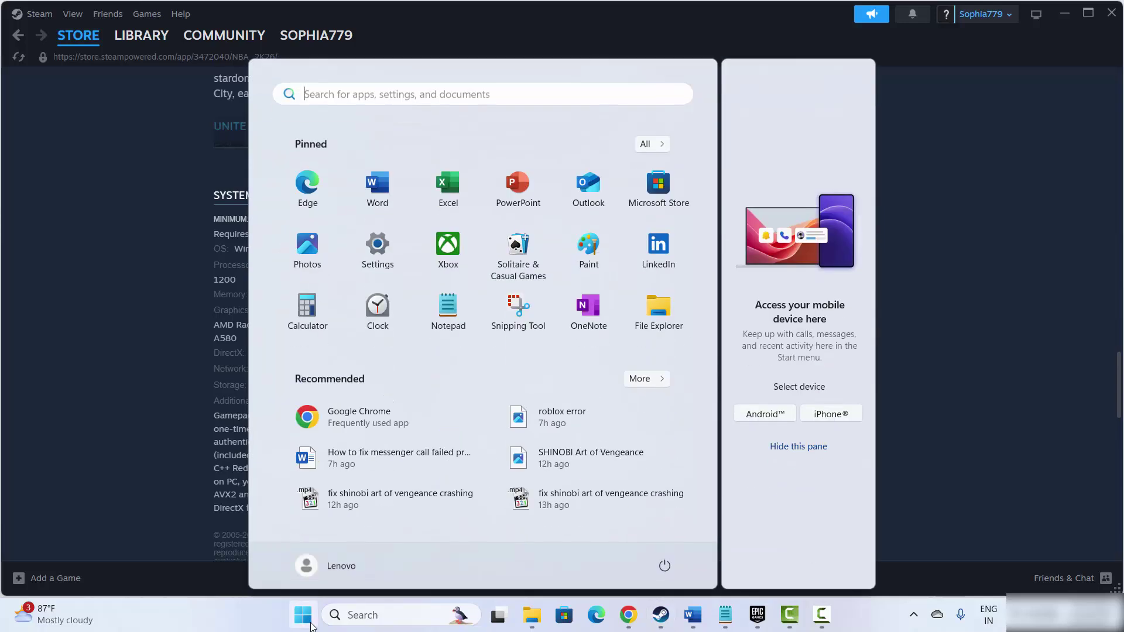
click(665, 566)
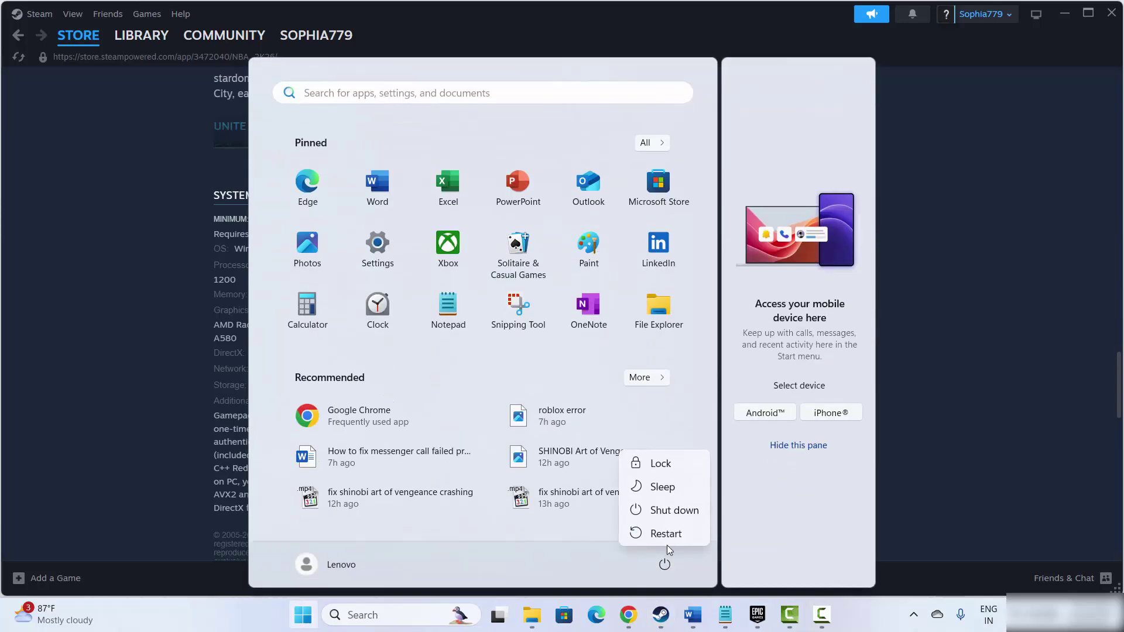
click(1001, 442)
click(1000, 442)
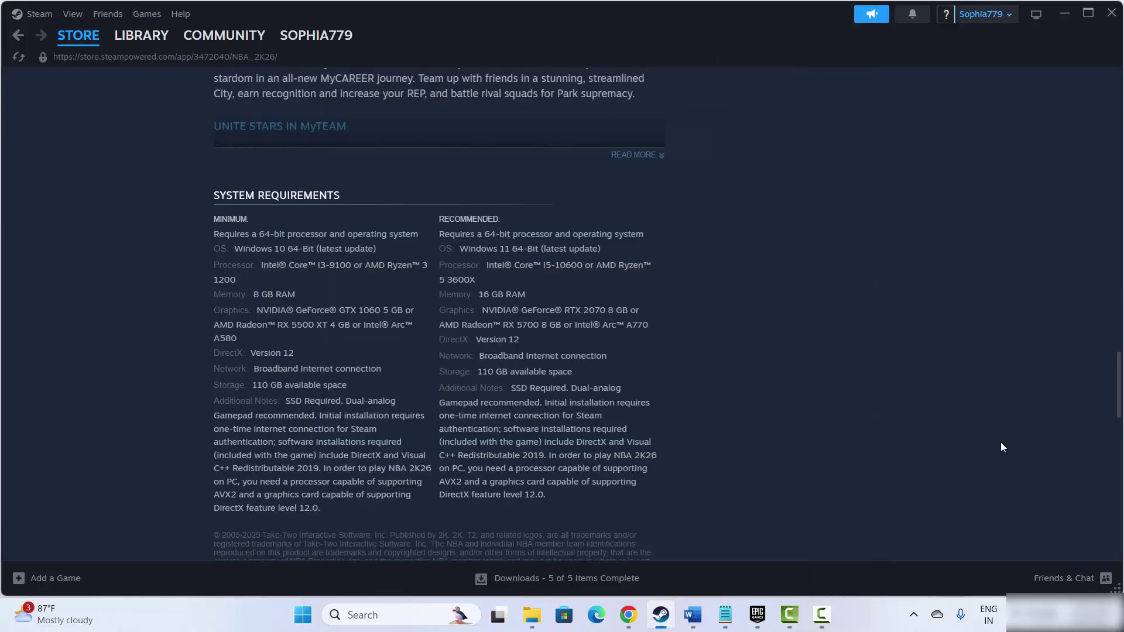
- Highlight Method 3: Verify Integrity Of Game Files in the Word notes and return to Steam
click(692, 615)
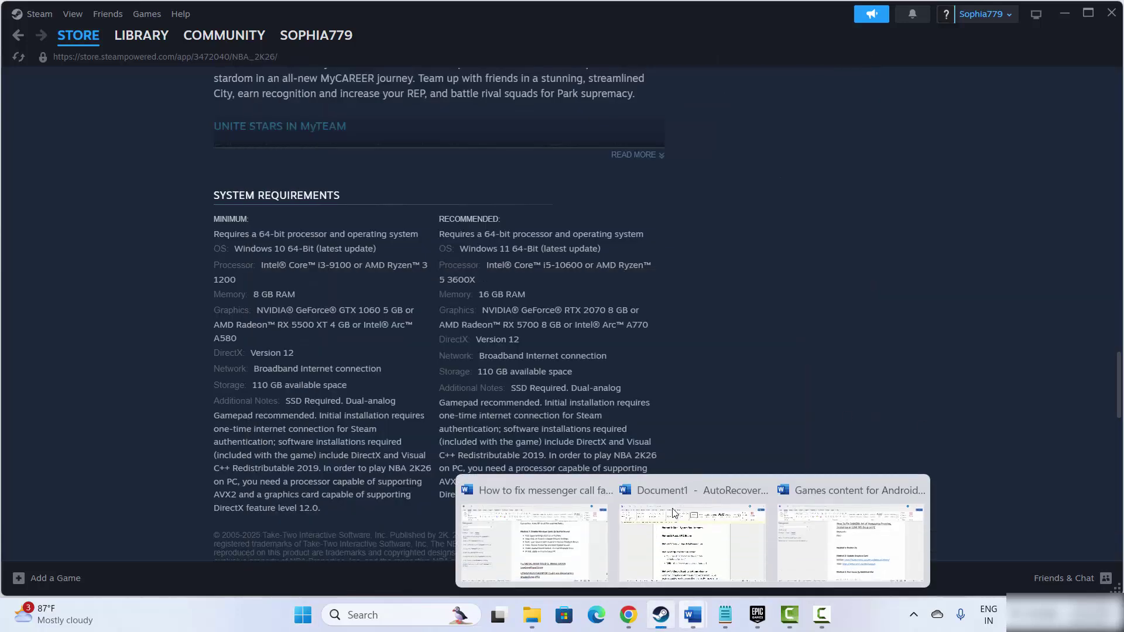
click(694, 533)
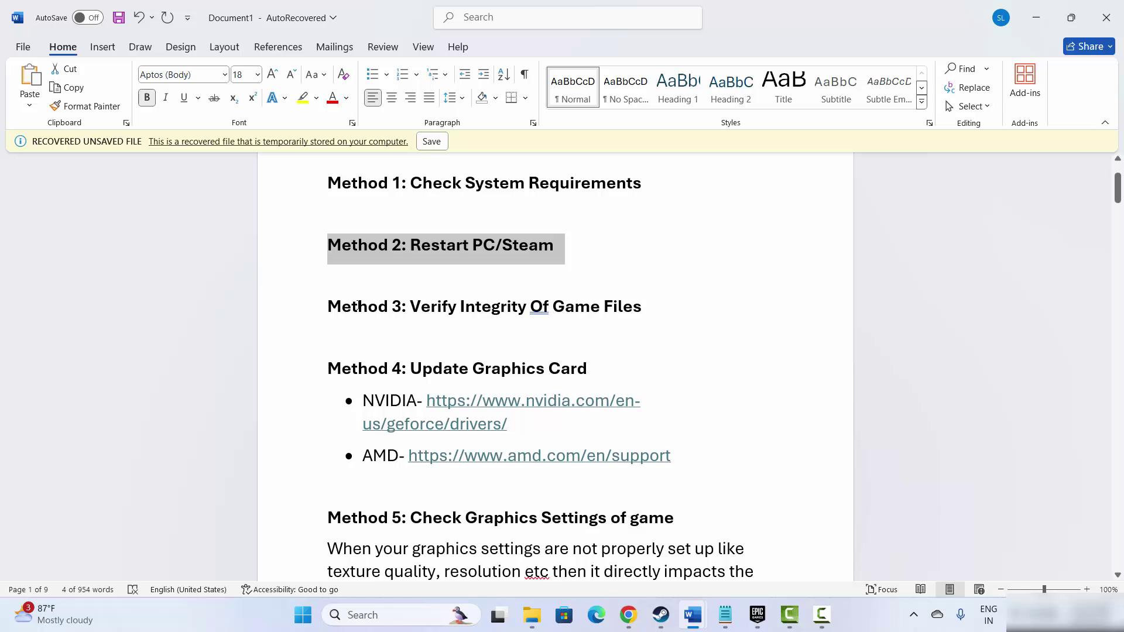
click(306, 317)
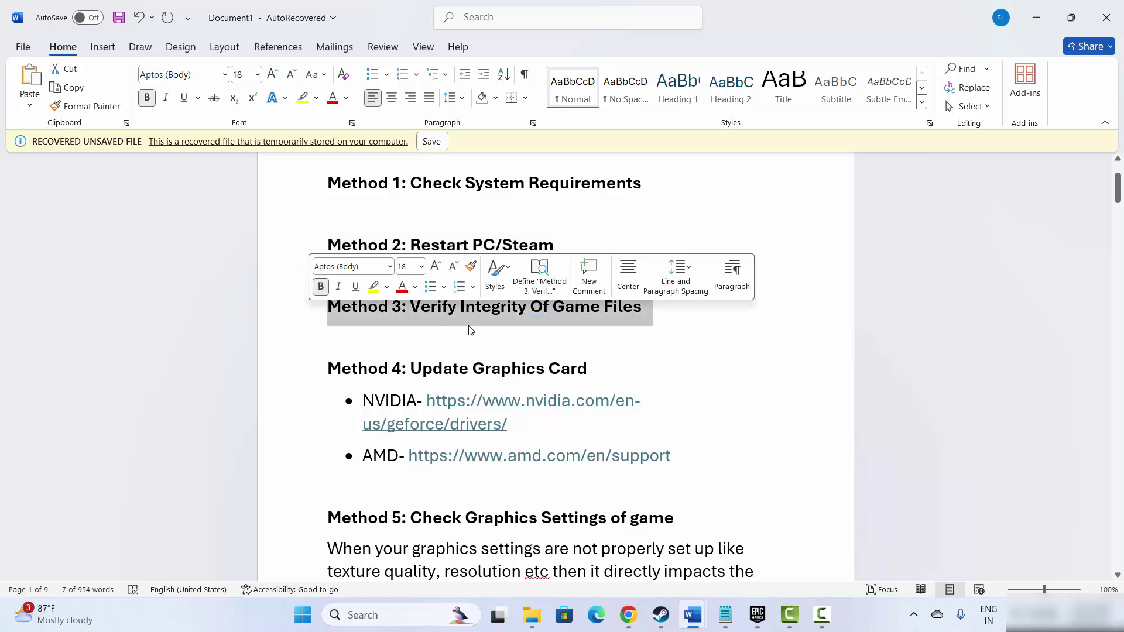
click(658, 623)
- Show Battlefield 6 Open Beta's Installed Files properties with the integrity check, then close them and minimize Steam
click(141, 41)
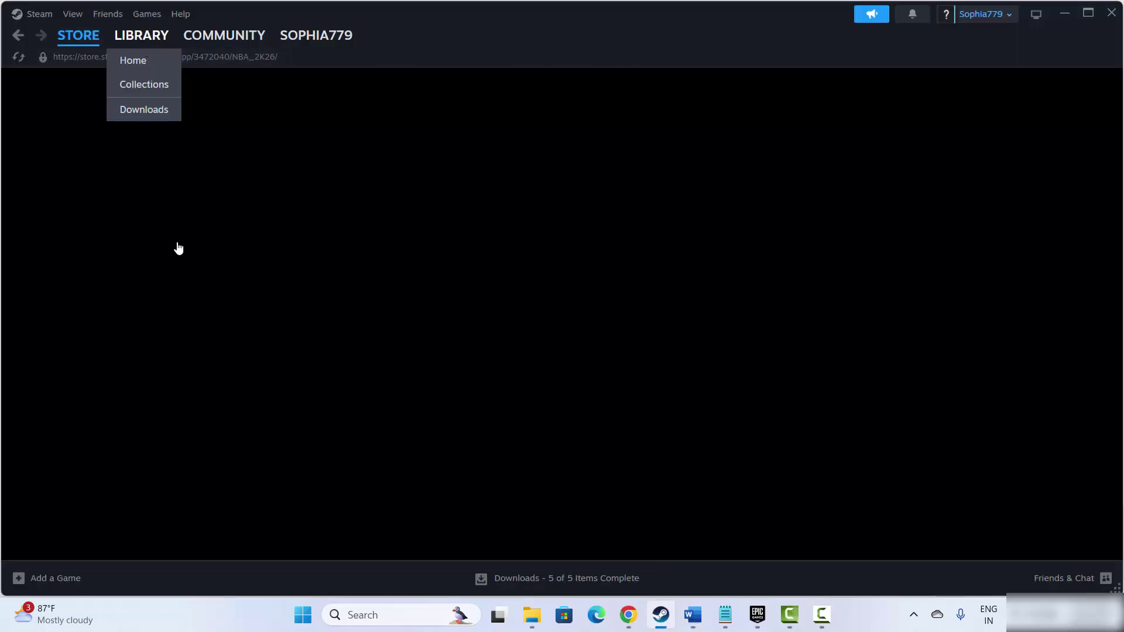
click(70, 168)
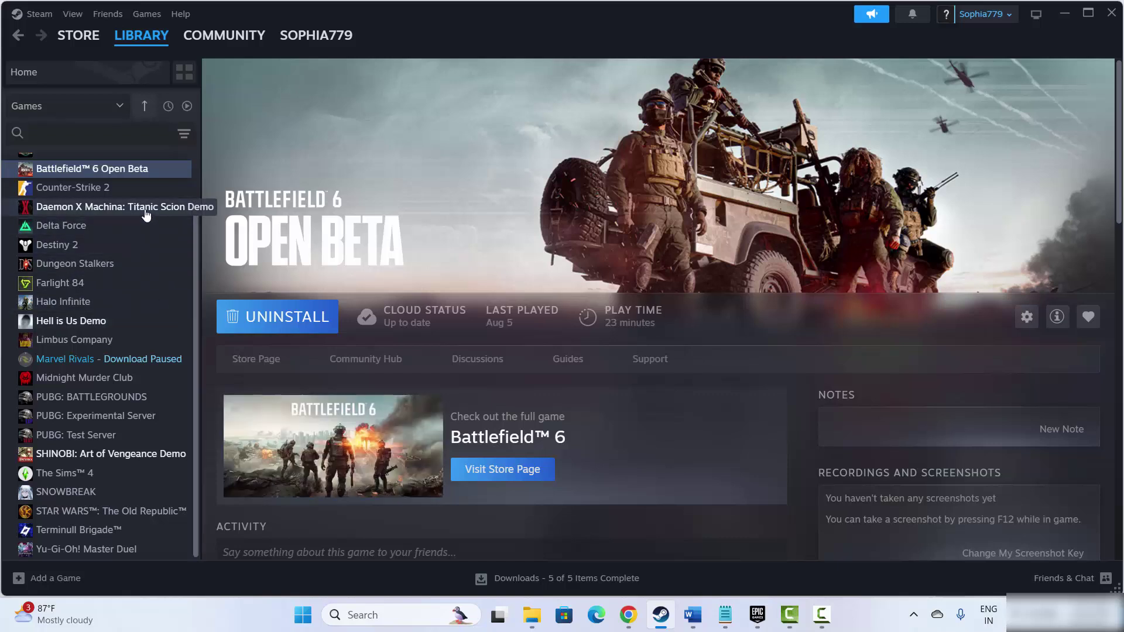
right_click(123, 170)
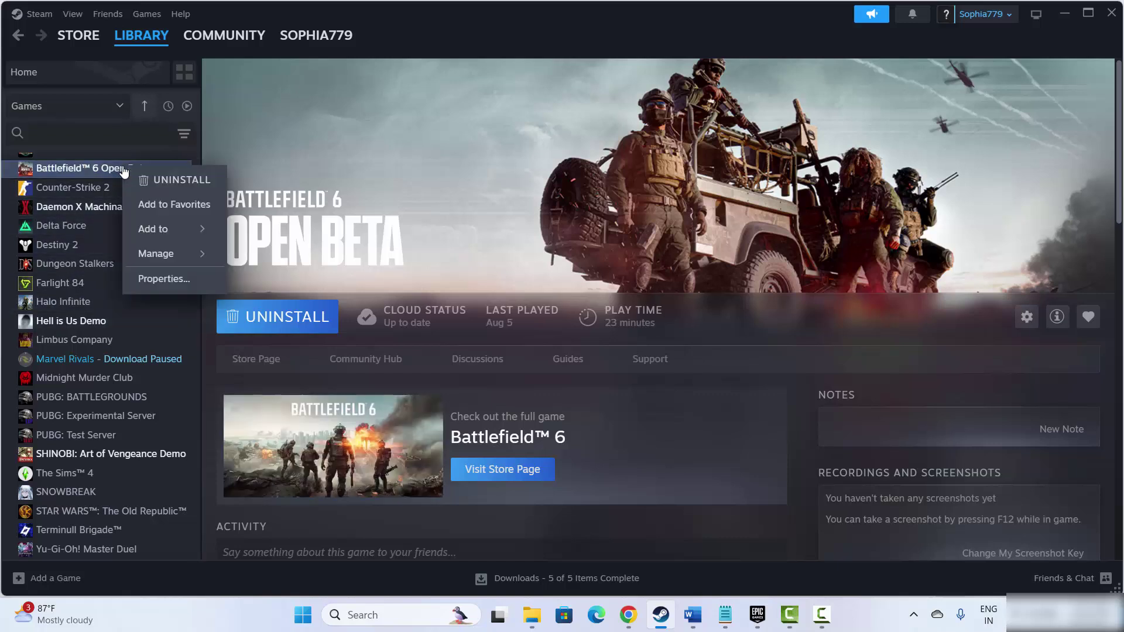
click(161, 280)
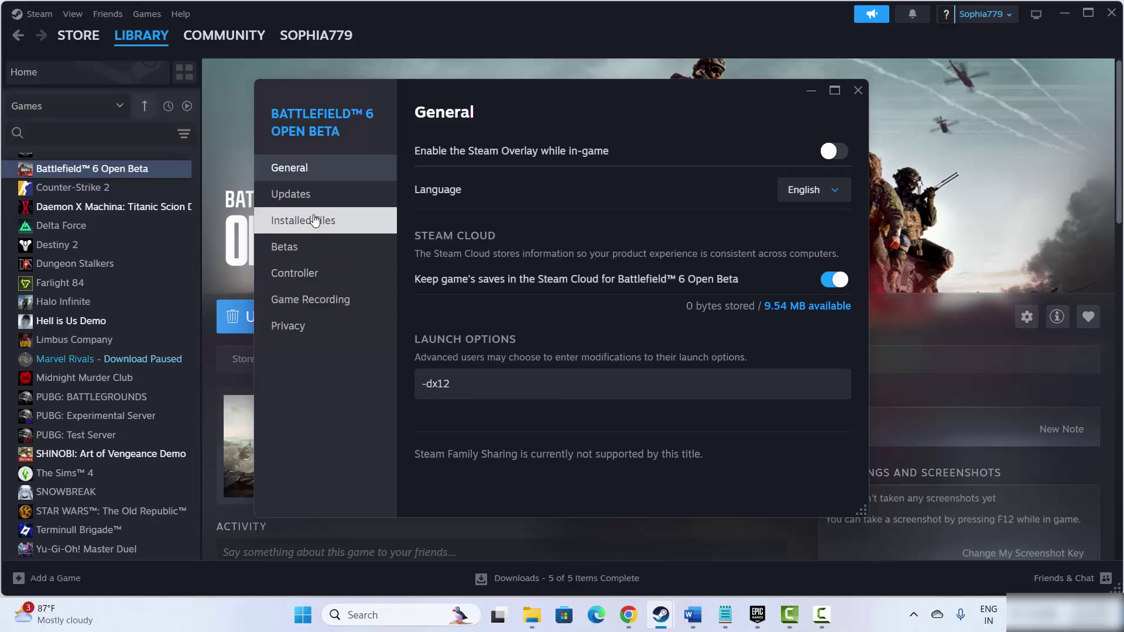
click(315, 220)
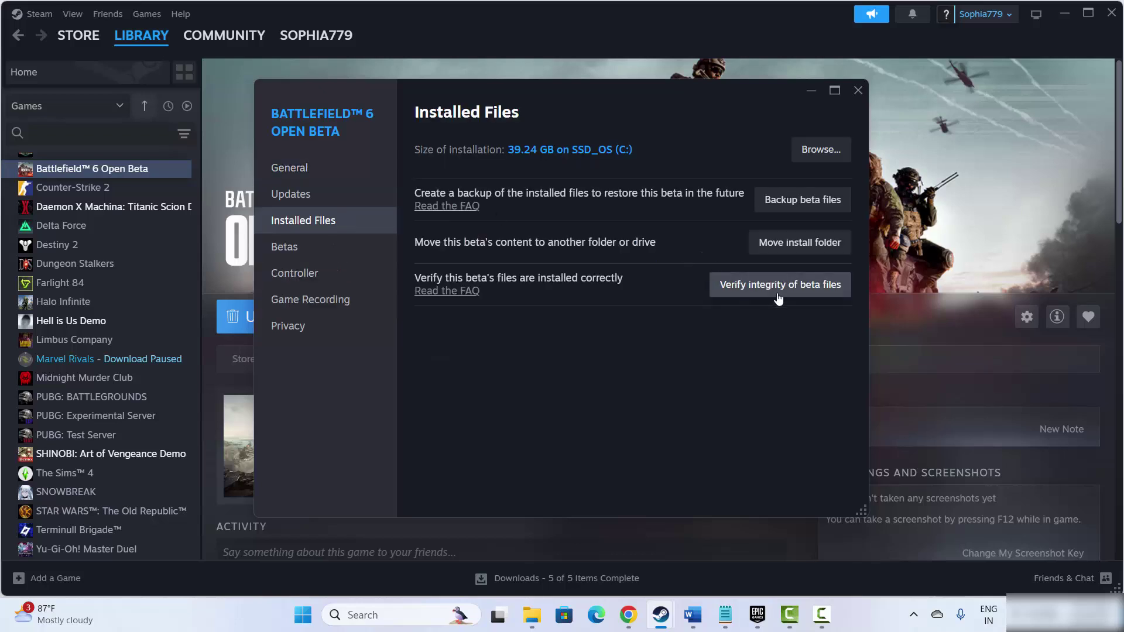
click(859, 91)
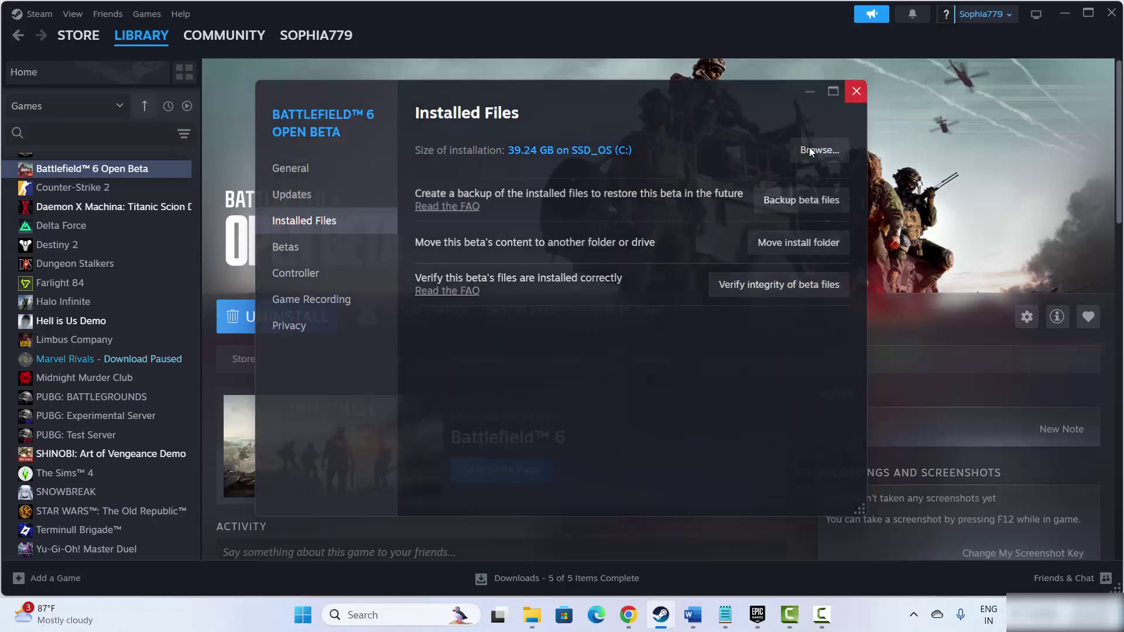
click(657, 622)
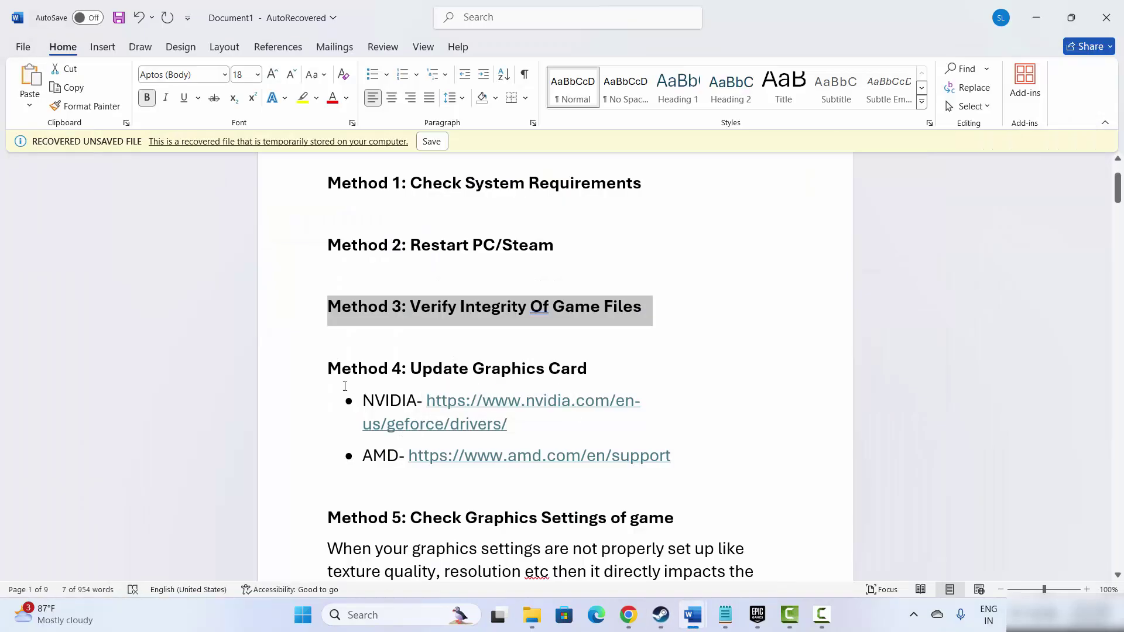
- Highlight Method 4: Update Graphics Card in Word and launch Device Manager from search
click(307, 376)
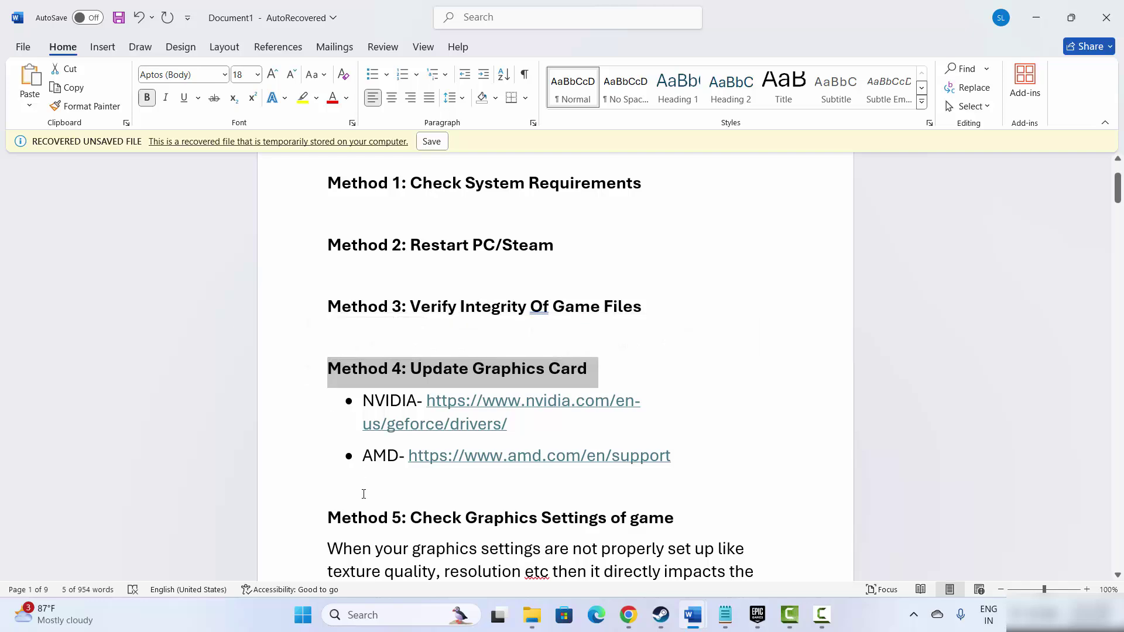
click(368, 616)
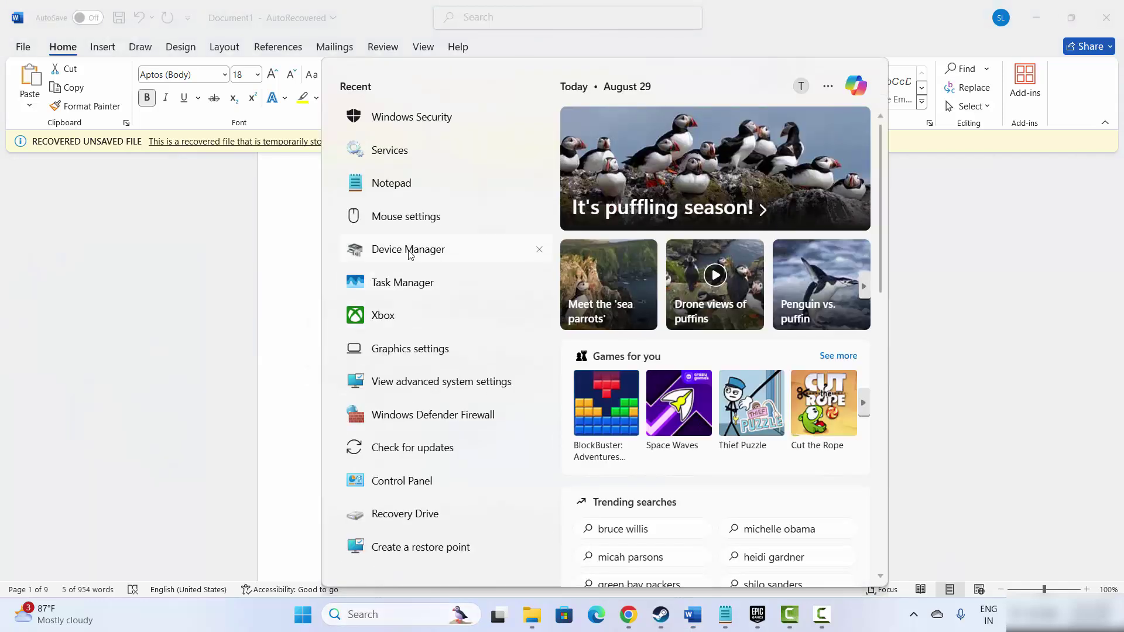
click(410, 258)
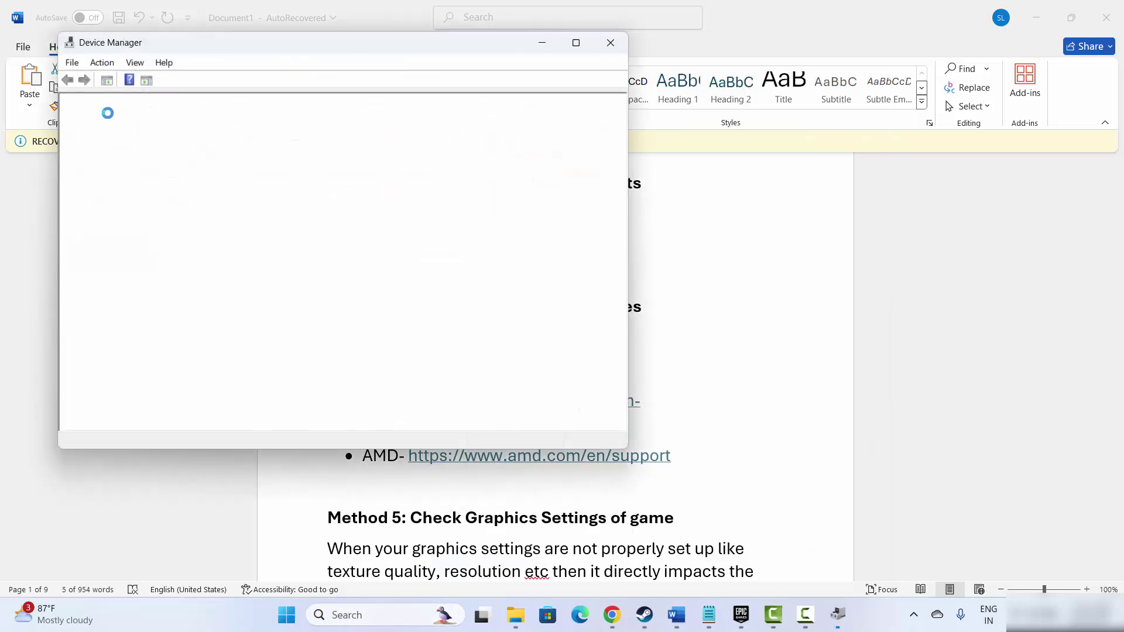
- Auto-search for an Intel(R) UHD Graphics driver update, confirm it's current, and close Device Manager
click(83, 207)
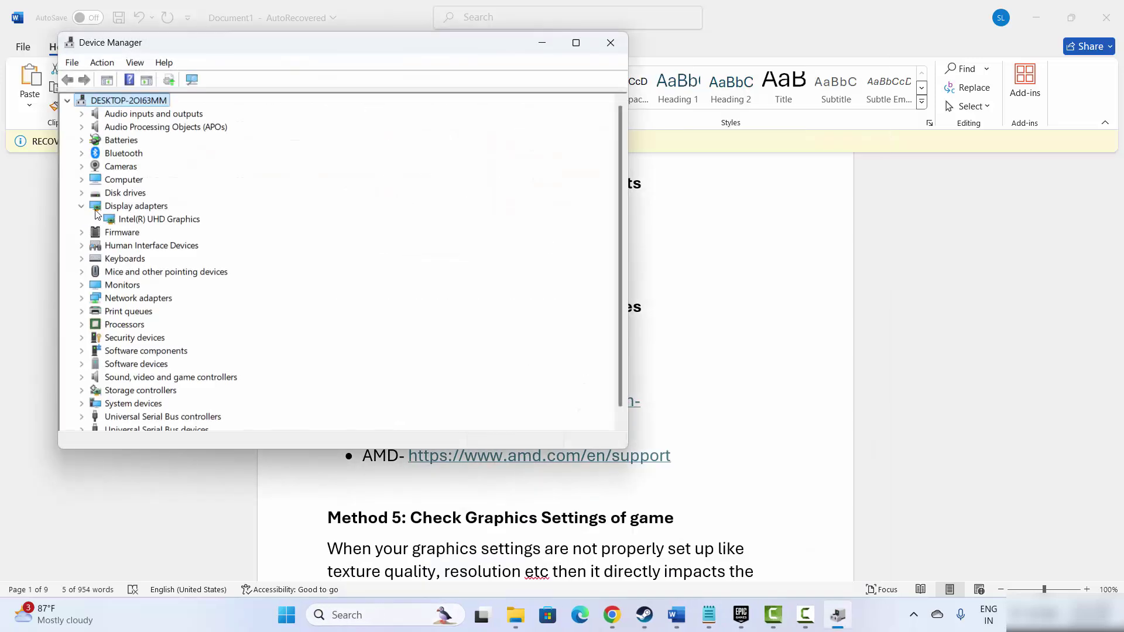
click(168, 226)
right_click(176, 222)
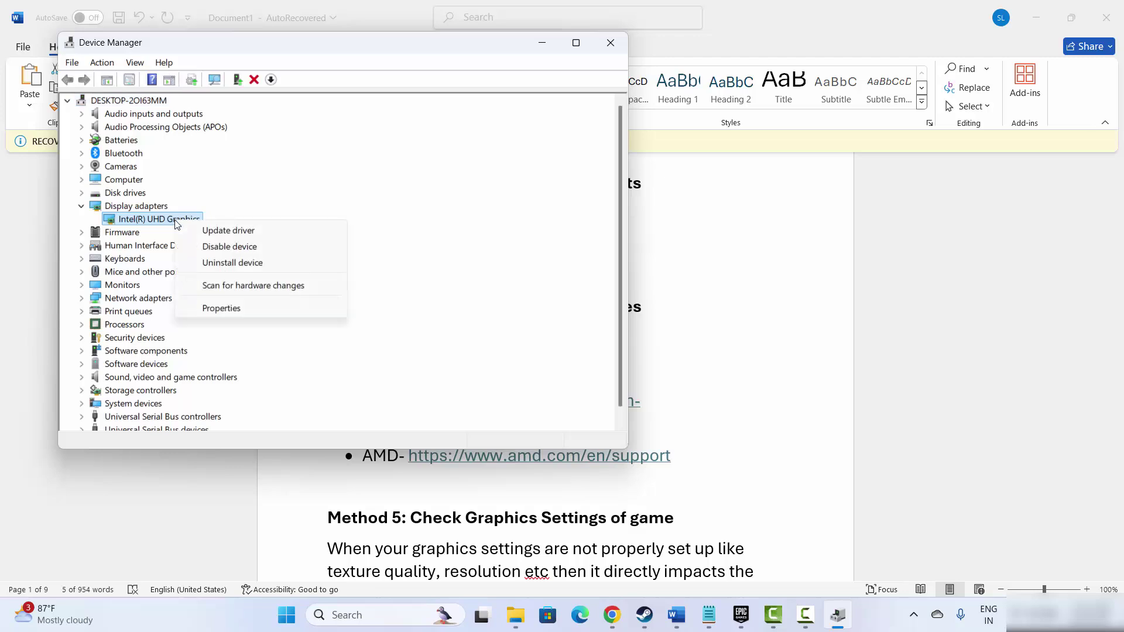
click(206, 233)
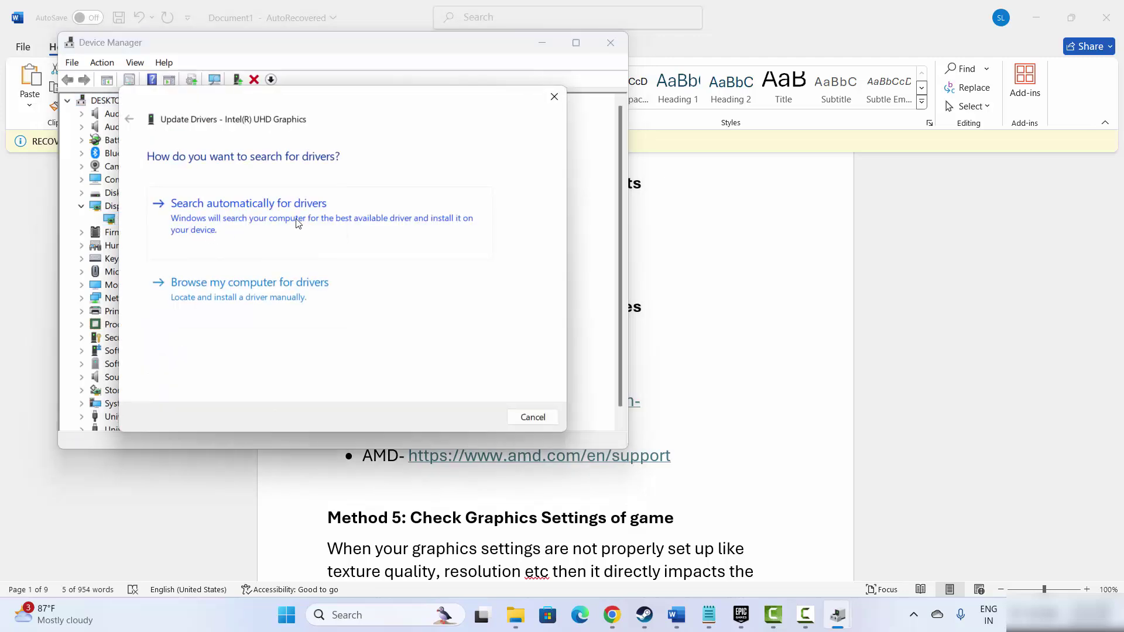
click(297, 222)
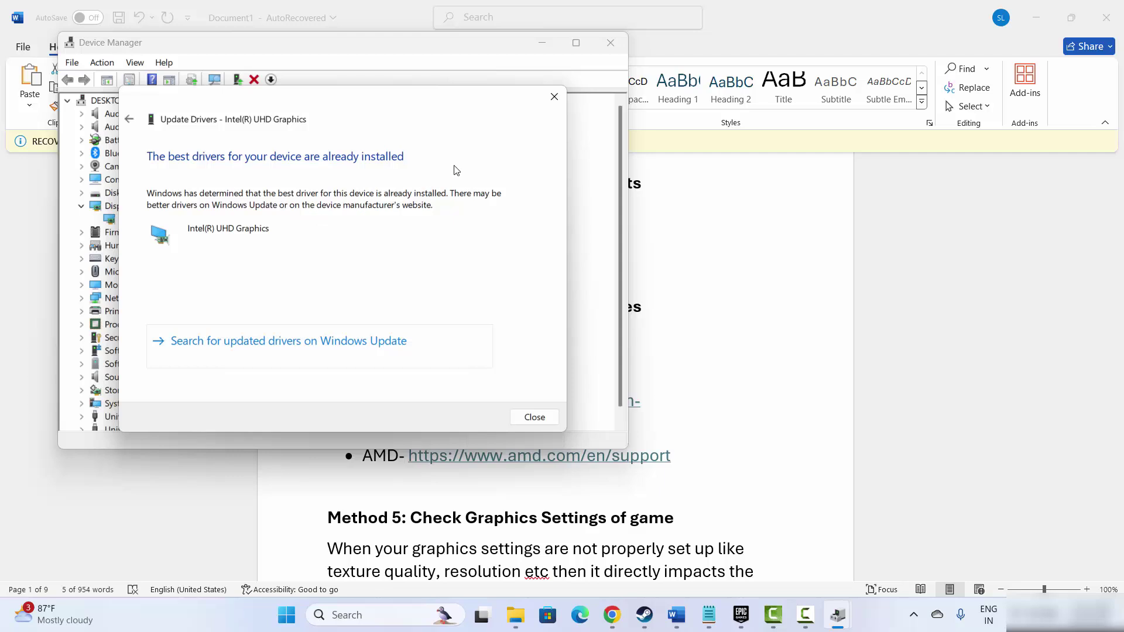
click(555, 97)
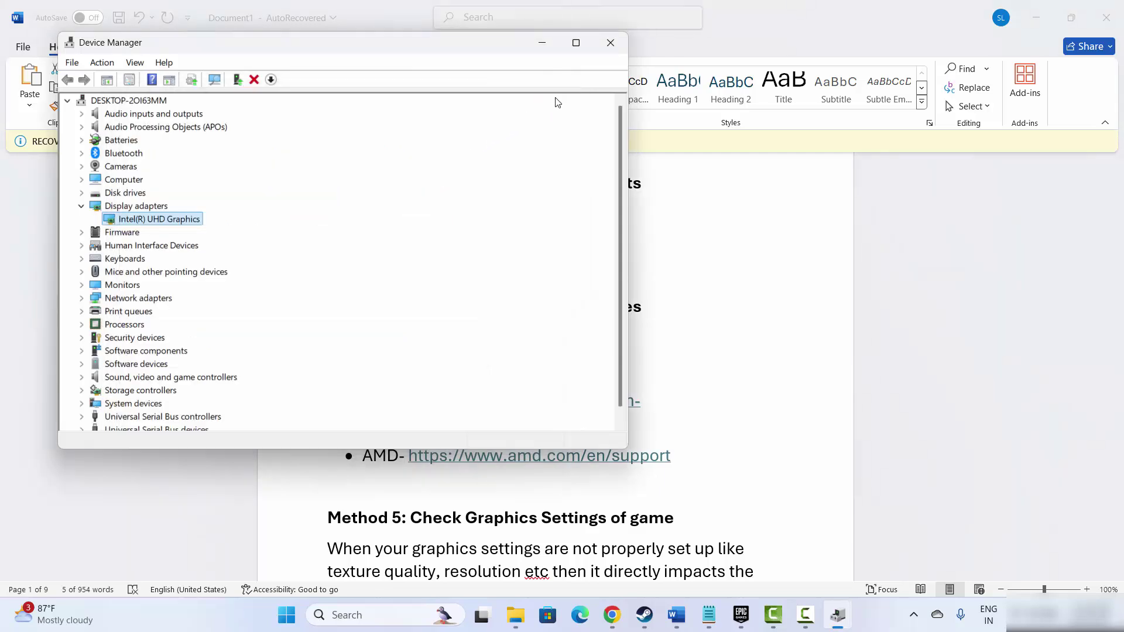
click(611, 42)
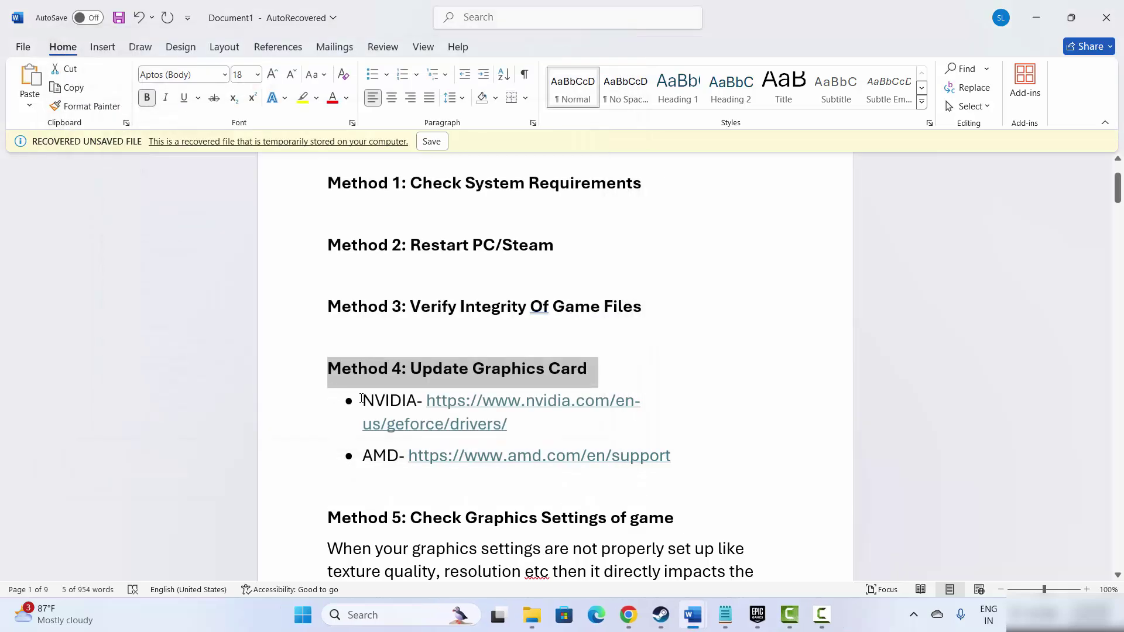
- Highlight the NVIDIA driver link under Method 4 and the Method 5 heading
click(387, 455)
drag(429, 403, 506, 421)
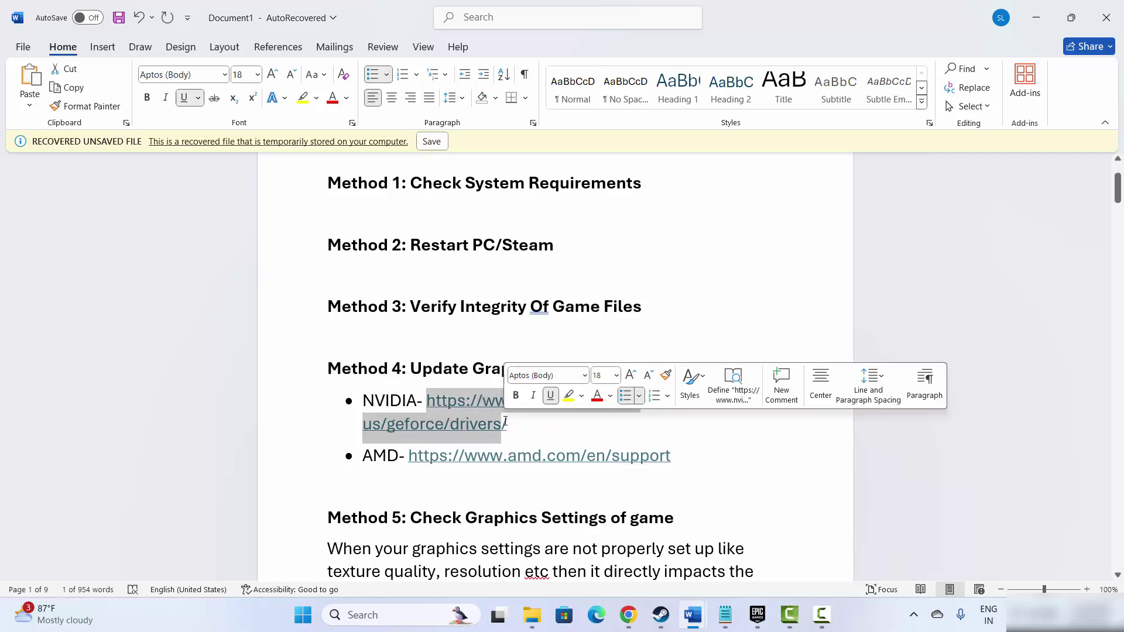
click(445, 375)
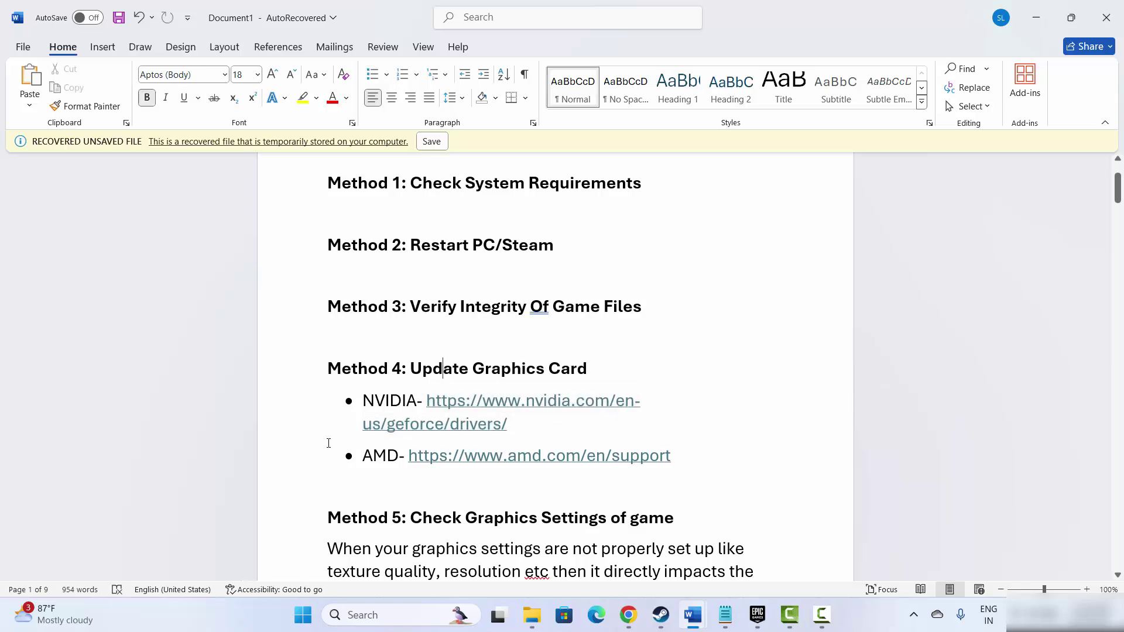
scroll(328, 444, down, 3)
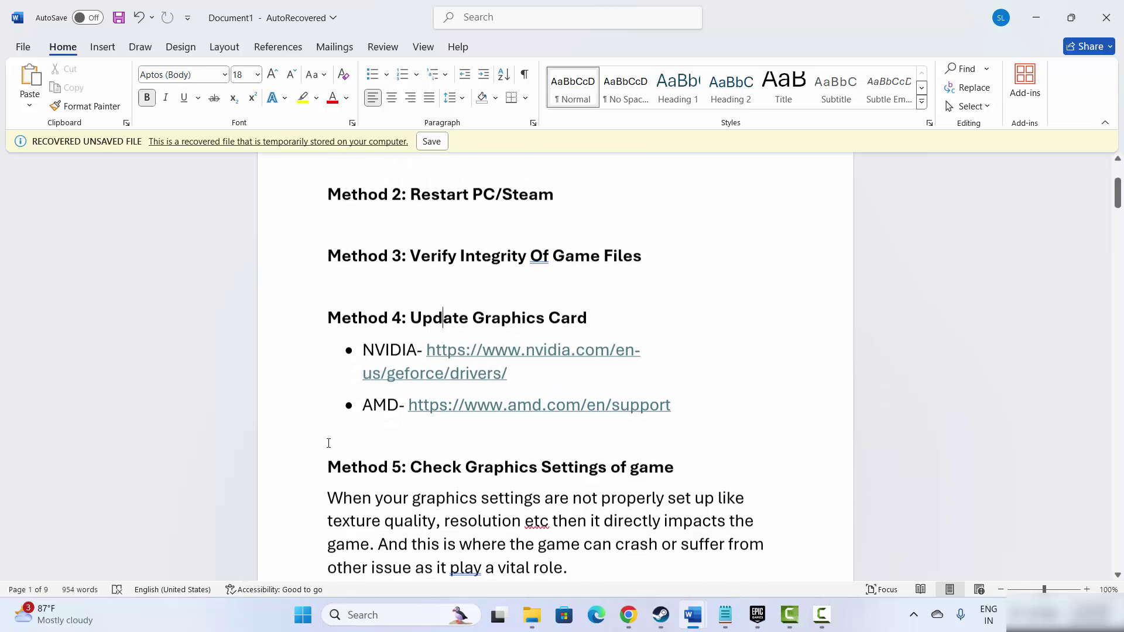
click(299, 402)
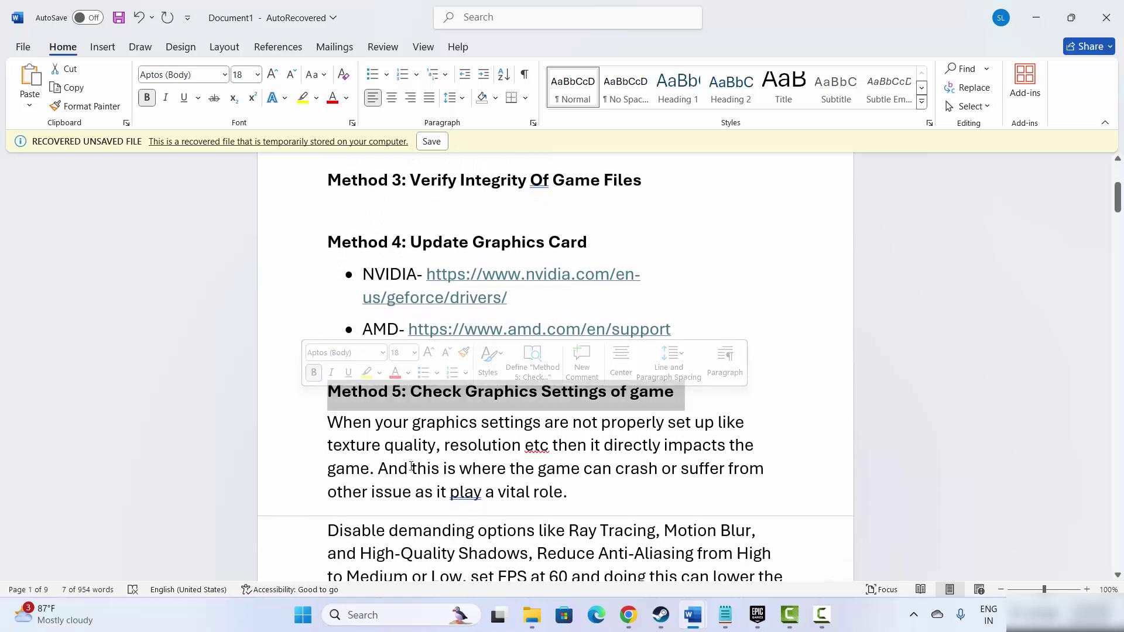
click(439, 488)
- Highlight the phrases 'High-Quality Shadows' and 'FPS at' further down the guide
scroll(491, 481, down, 1)
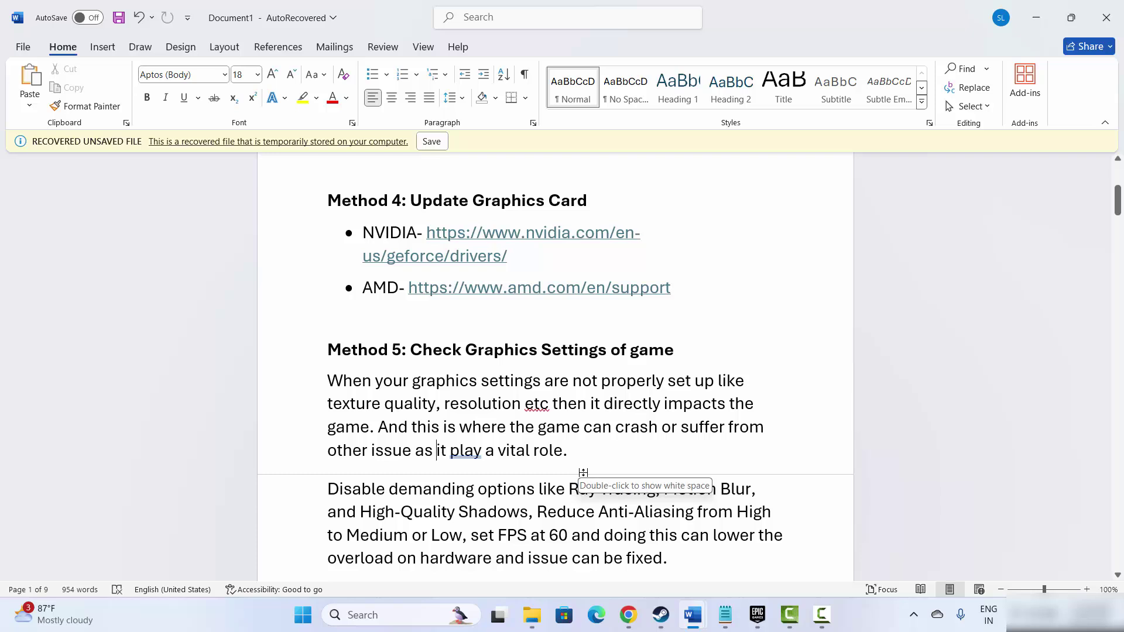
scroll(469, 408, down, 3)
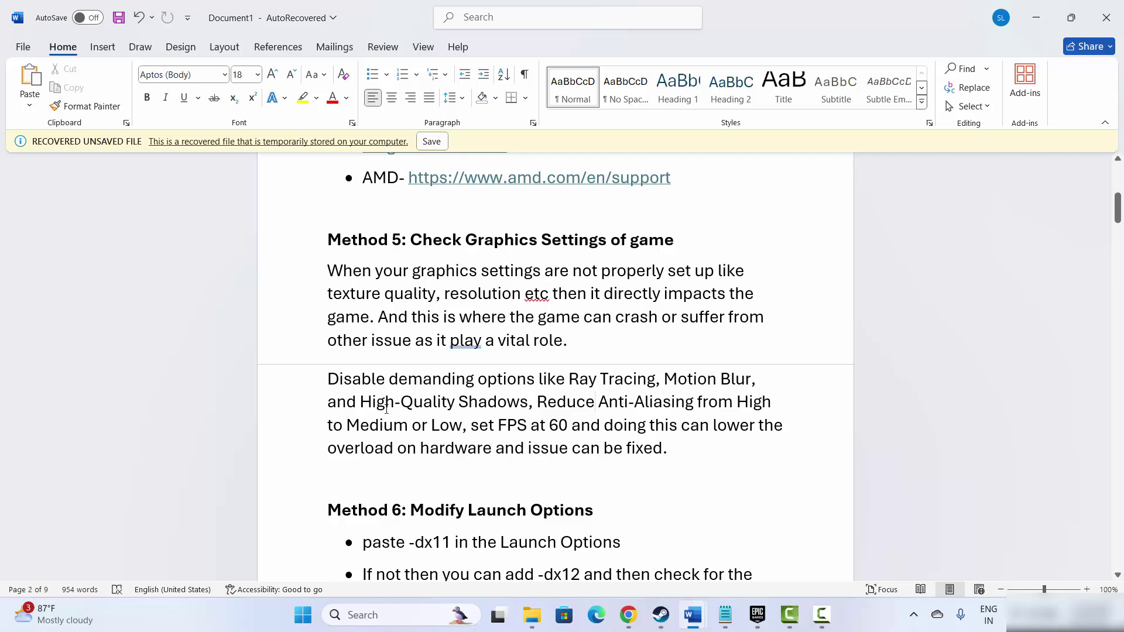
drag(386, 409, 527, 410)
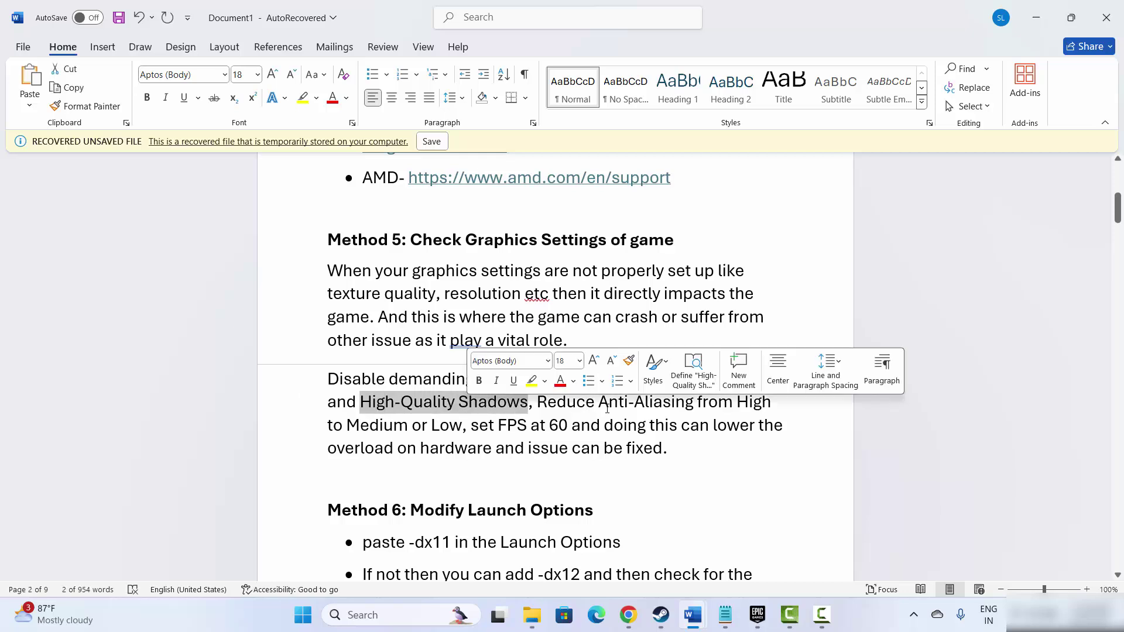
drag(499, 426, 547, 429)
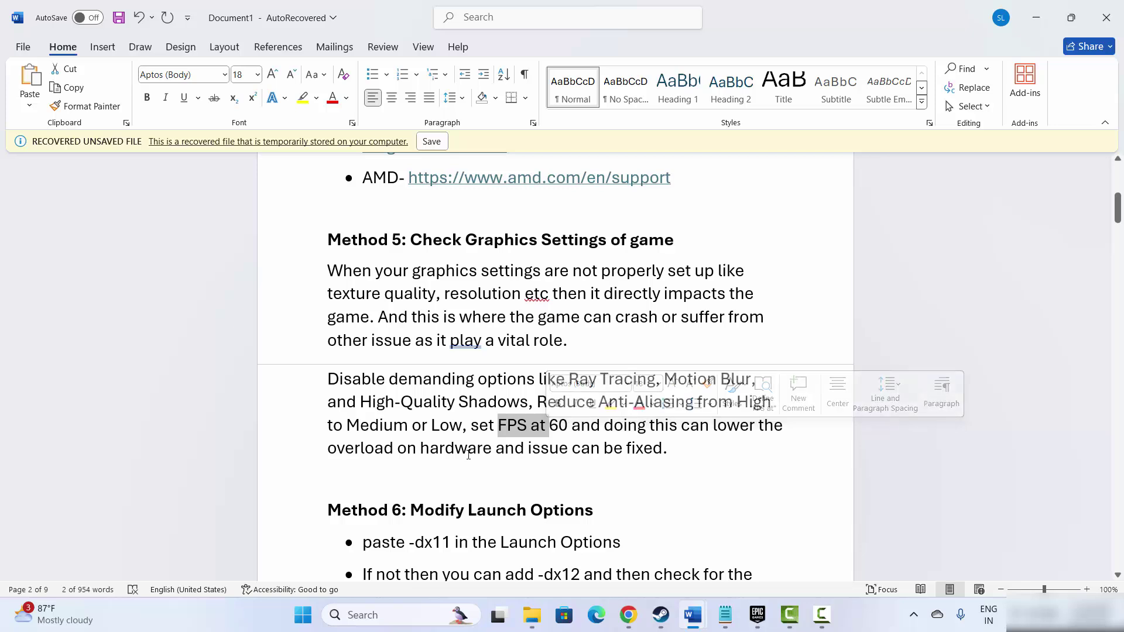
click(449, 416)
- Highlight the Method 6: Modify Launch Options heading and bring Steam's library forward
scroll(449, 417, down, 1)
scroll(449, 416, down, 2)
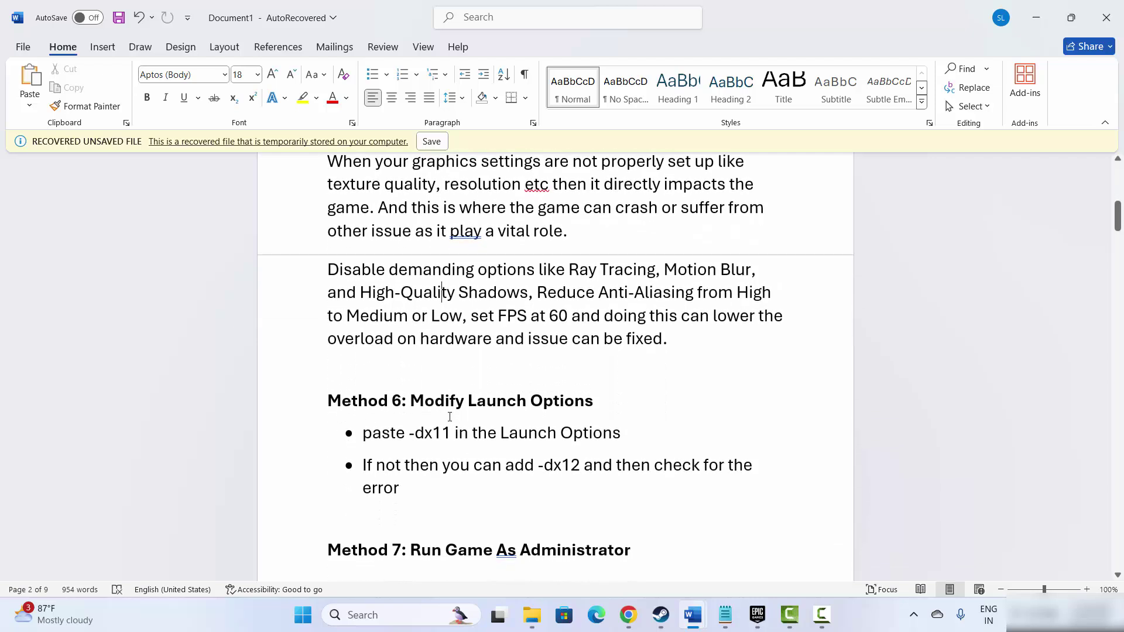
click(282, 411)
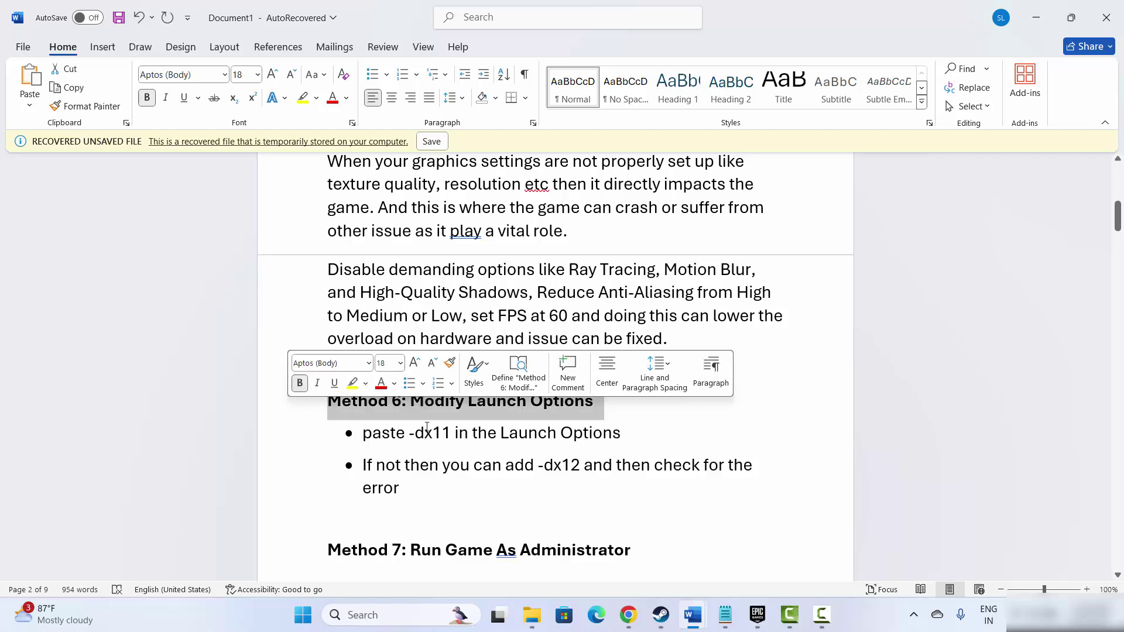
click(661, 615)
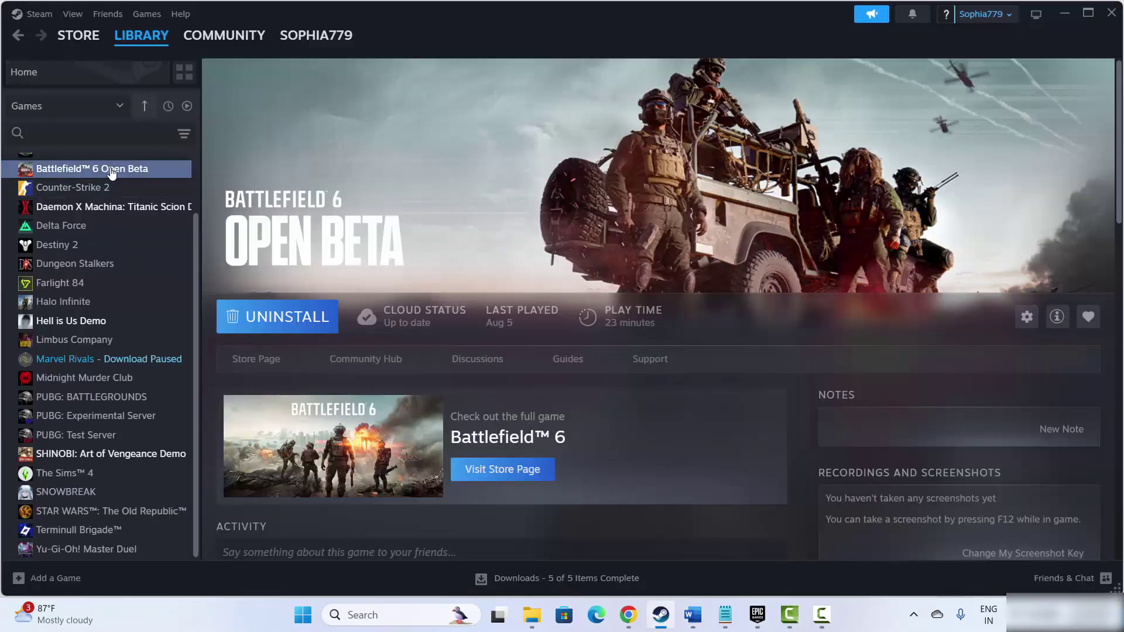
- Replace Battlefield 6 Open Beta's Steam launch options with -dx11 and close its properties
right_click(112, 171)
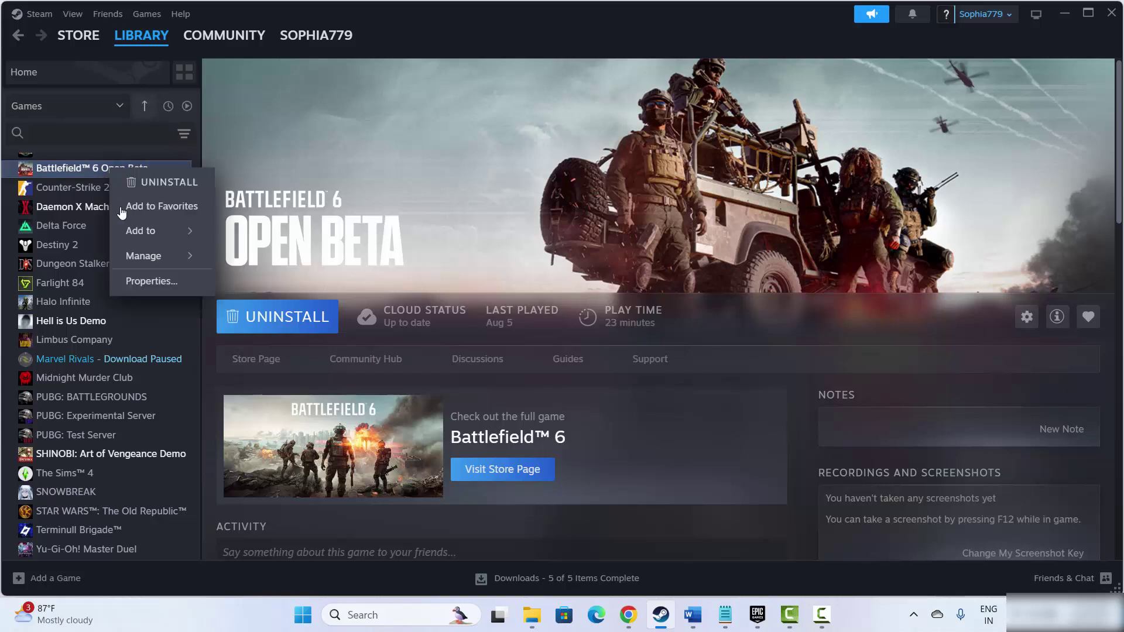
click(153, 280)
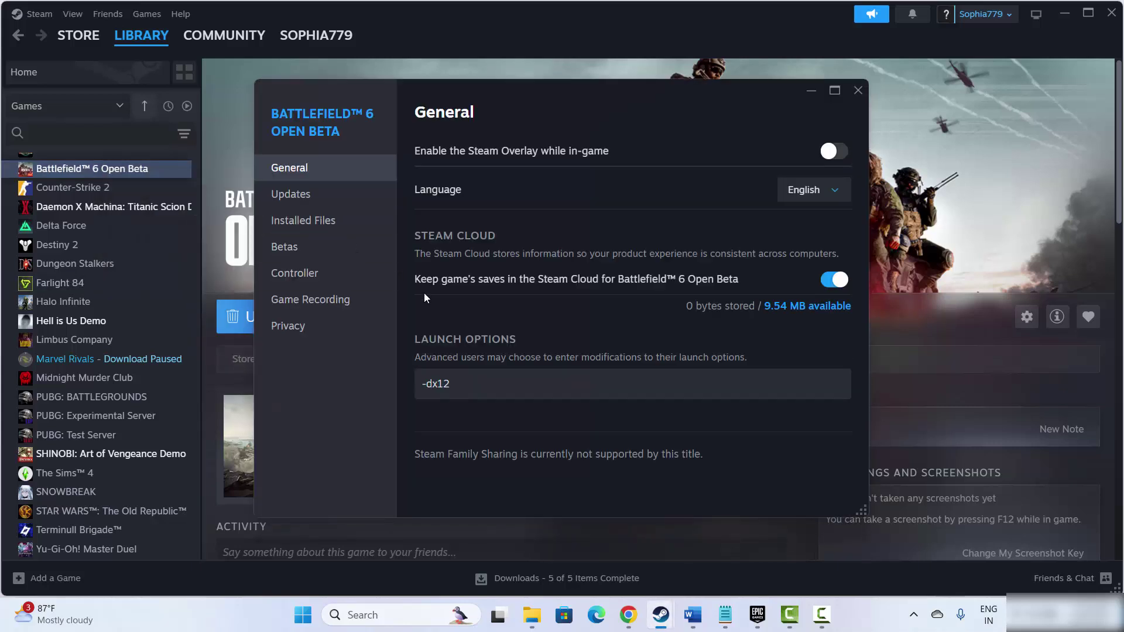
click(485, 375)
key(ctrl+a)
text(-dx11)
mouse_move(668, 623)
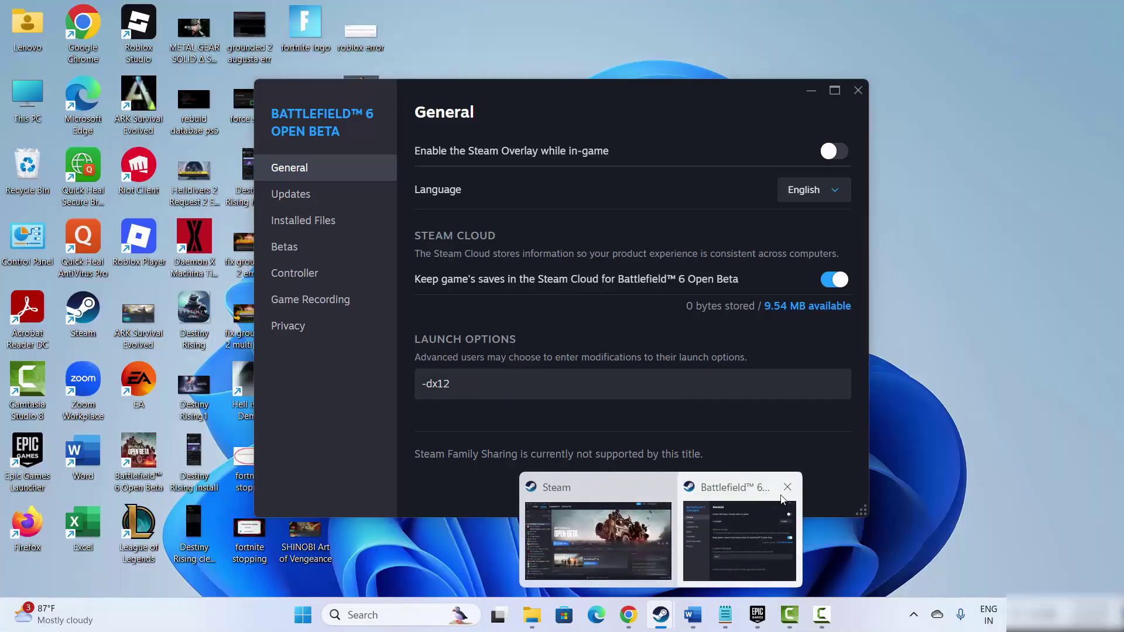
click(787, 487)
- Return to the Word guide and highlight Method 7: Run Game As Administrator
click(679, 561)
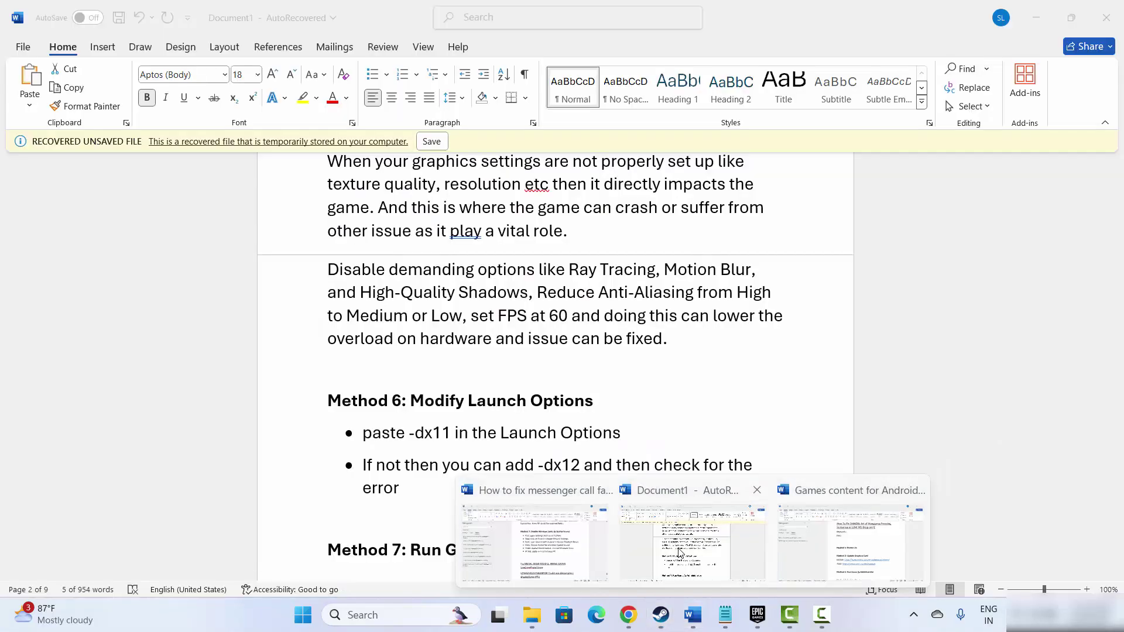
scroll(366, 391, down, 3)
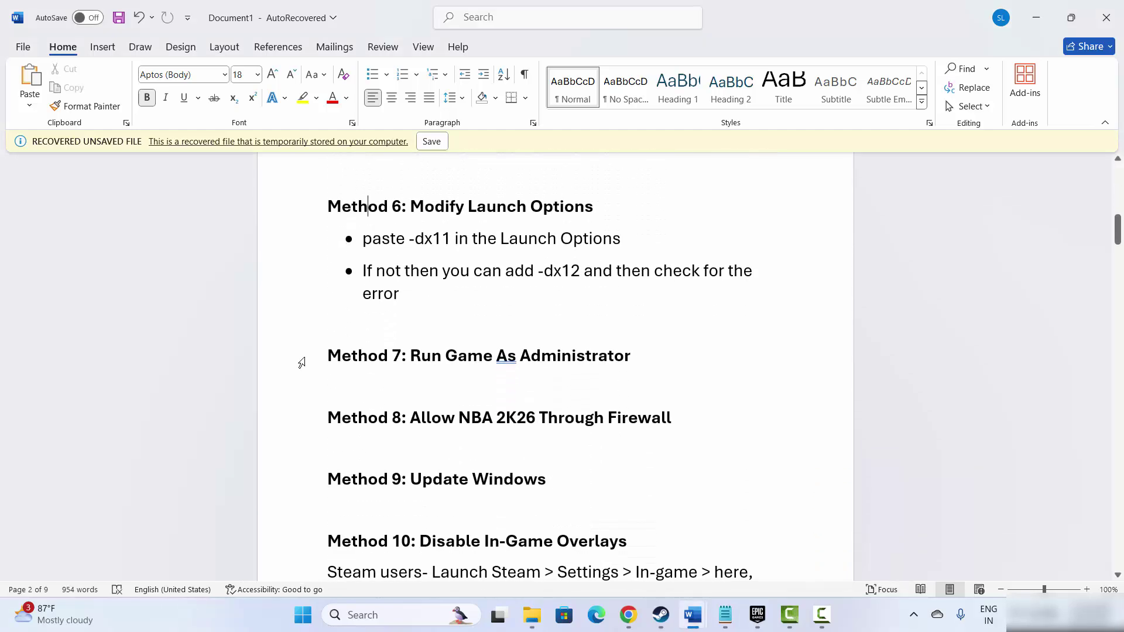
click(298, 360)
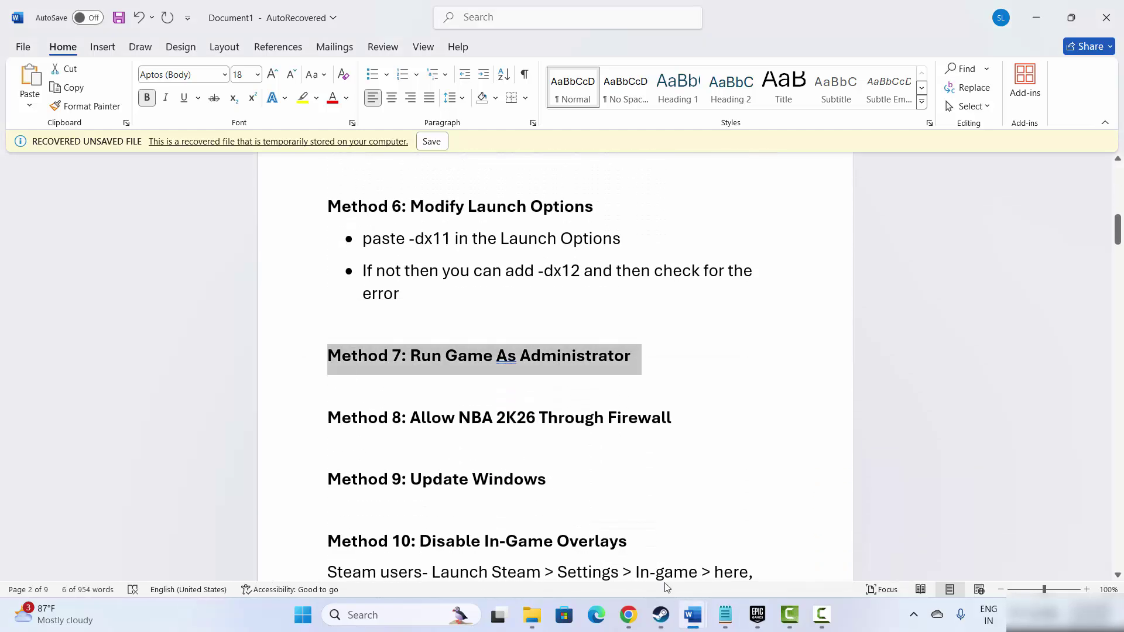
- Open Battlefield 6 Open Beta's install folder through Steam's Manage > Browse local files
click(661, 615)
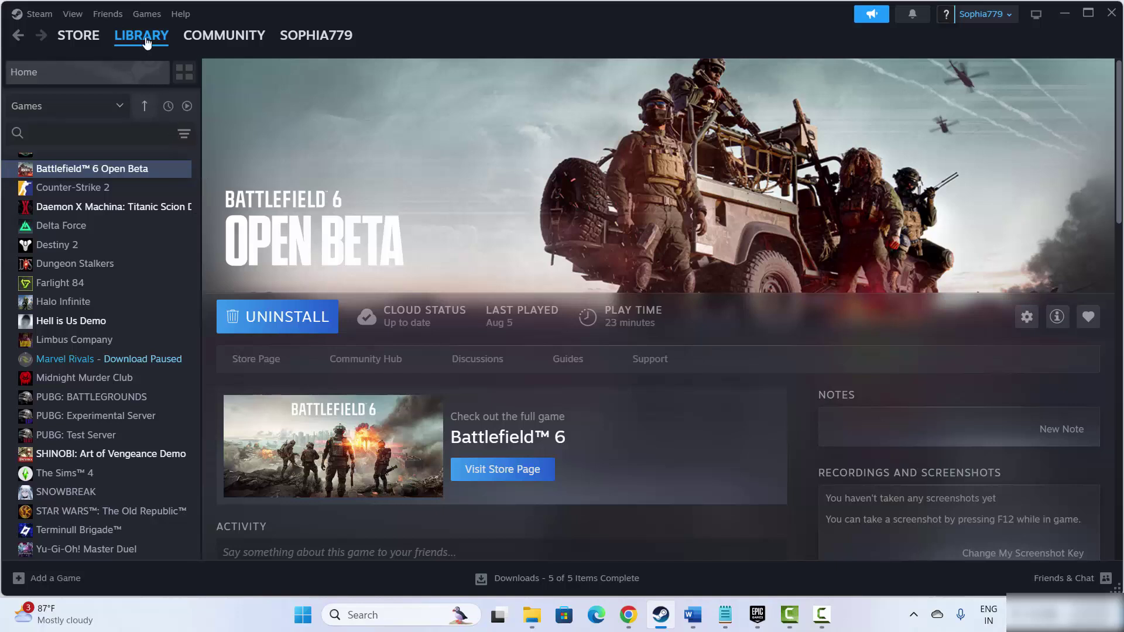
right_click(118, 175)
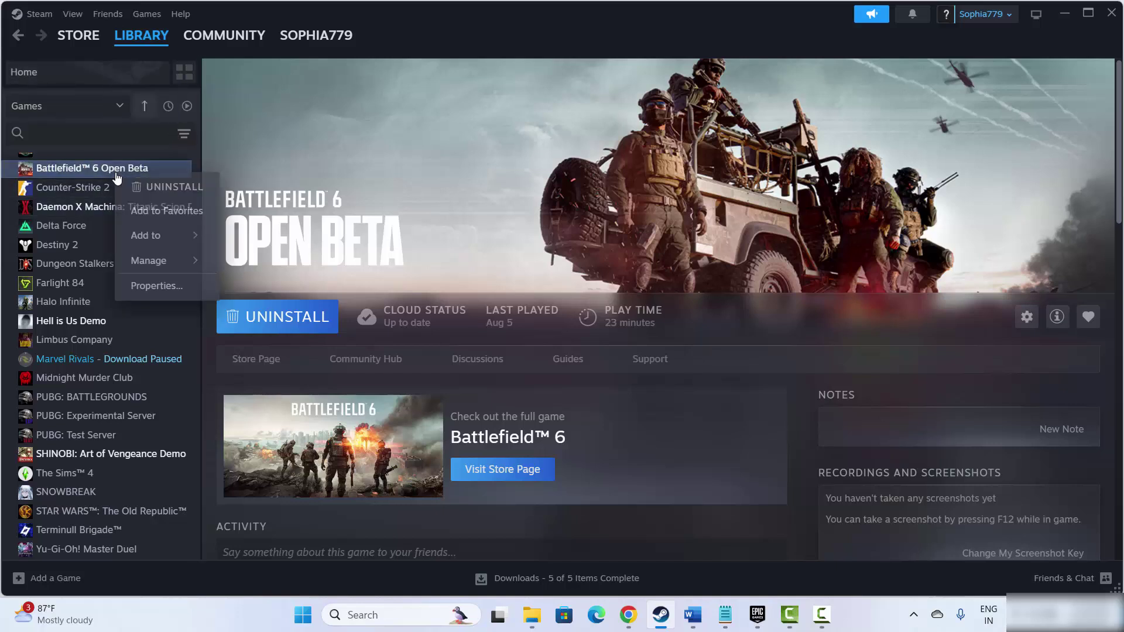
mouse_move(158, 260)
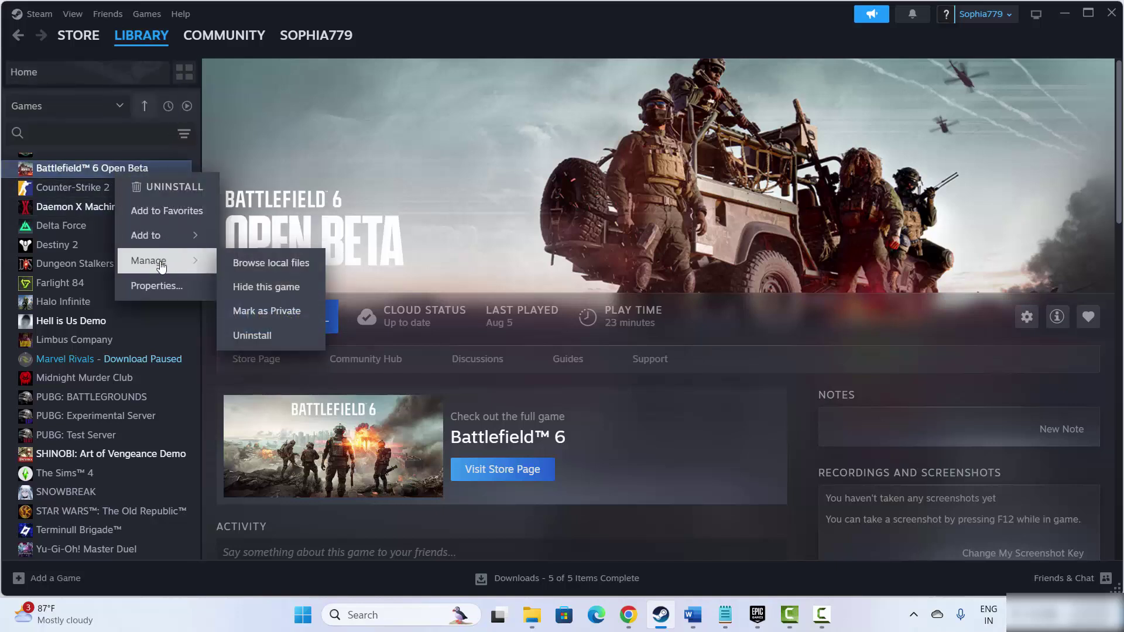
click(285, 263)
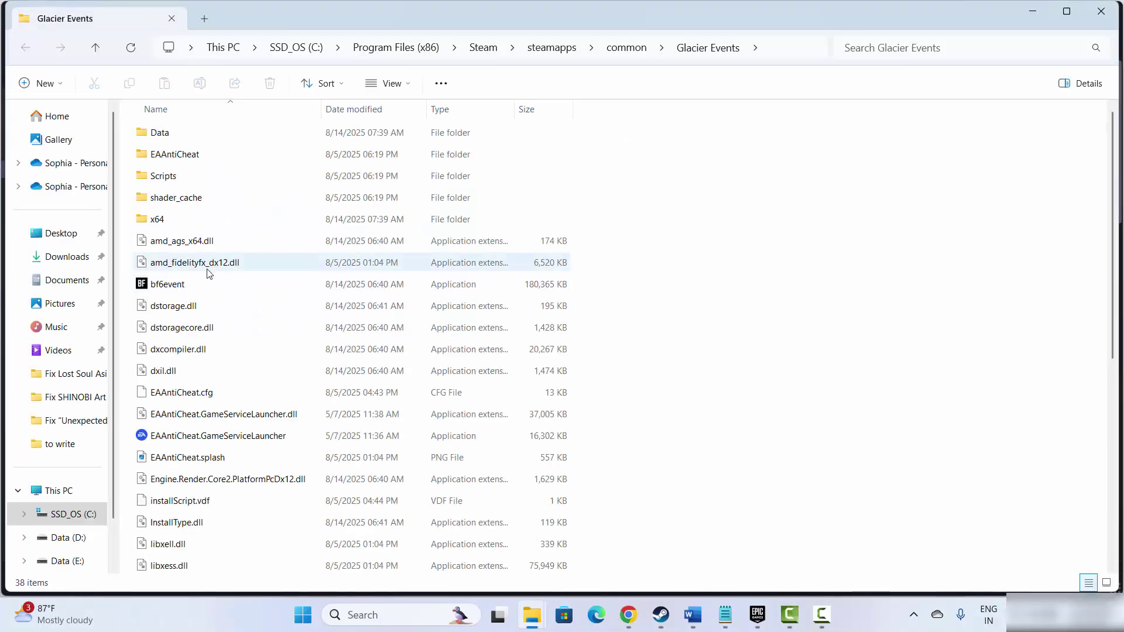
- Set bf6event to run as administrator in Windows 8 compatibility mode and save the settings
click(173, 287)
right_click(174, 287)
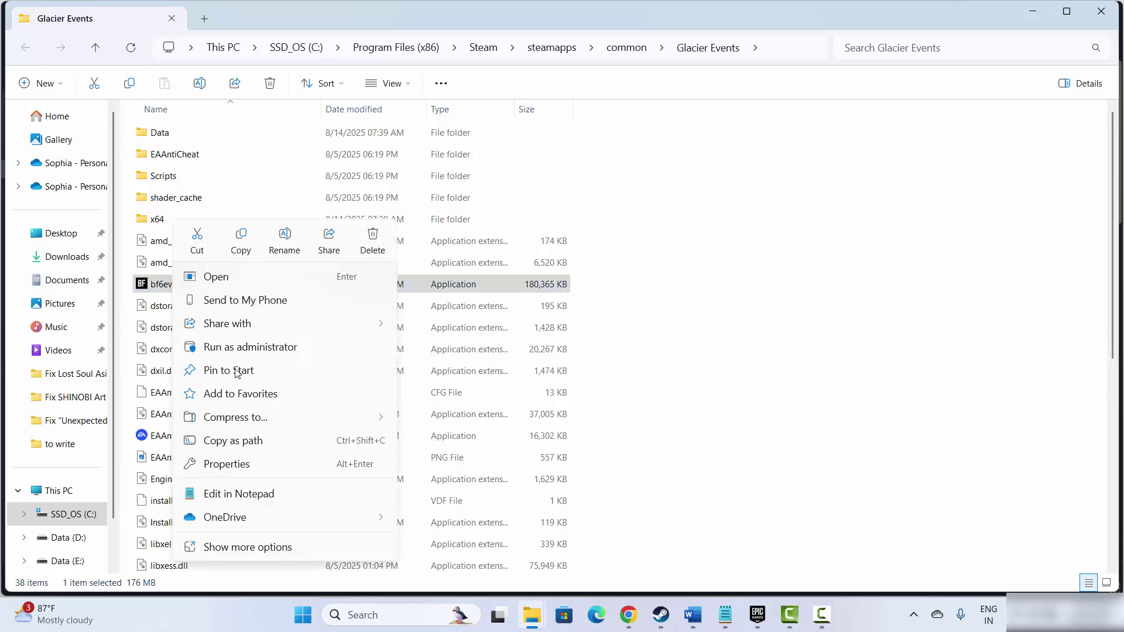
click(243, 468)
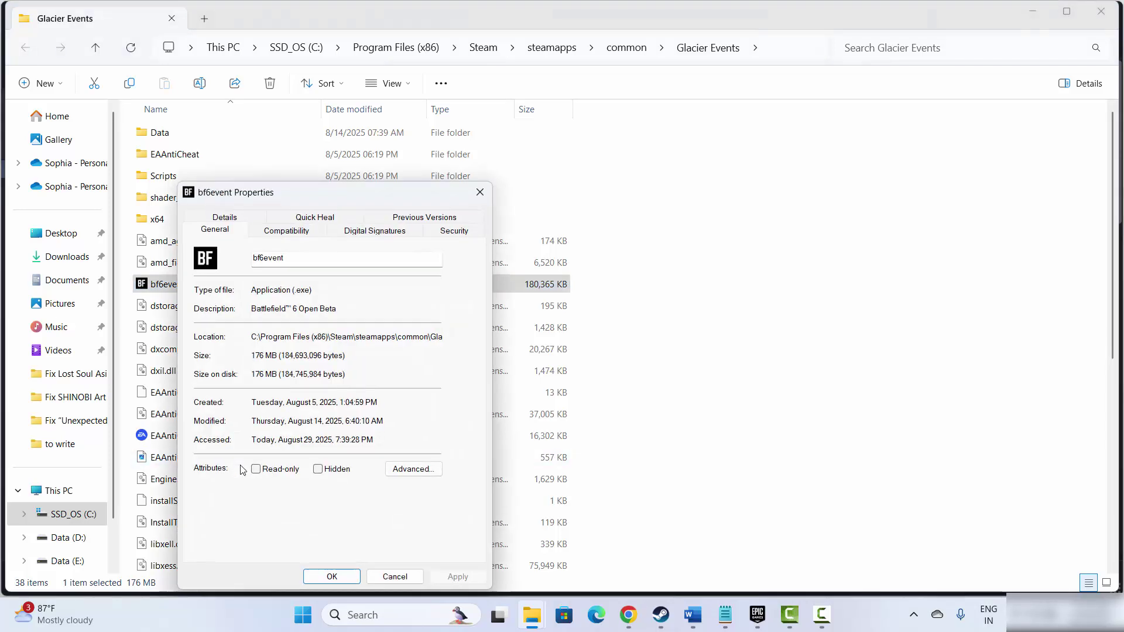
click(297, 230)
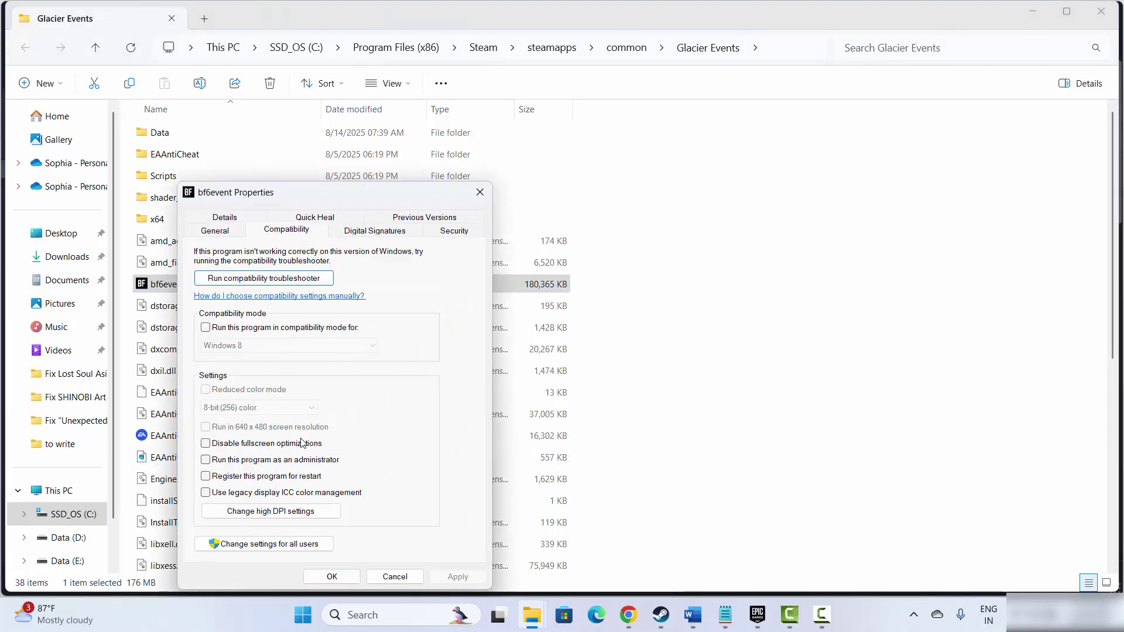
click(206, 461)
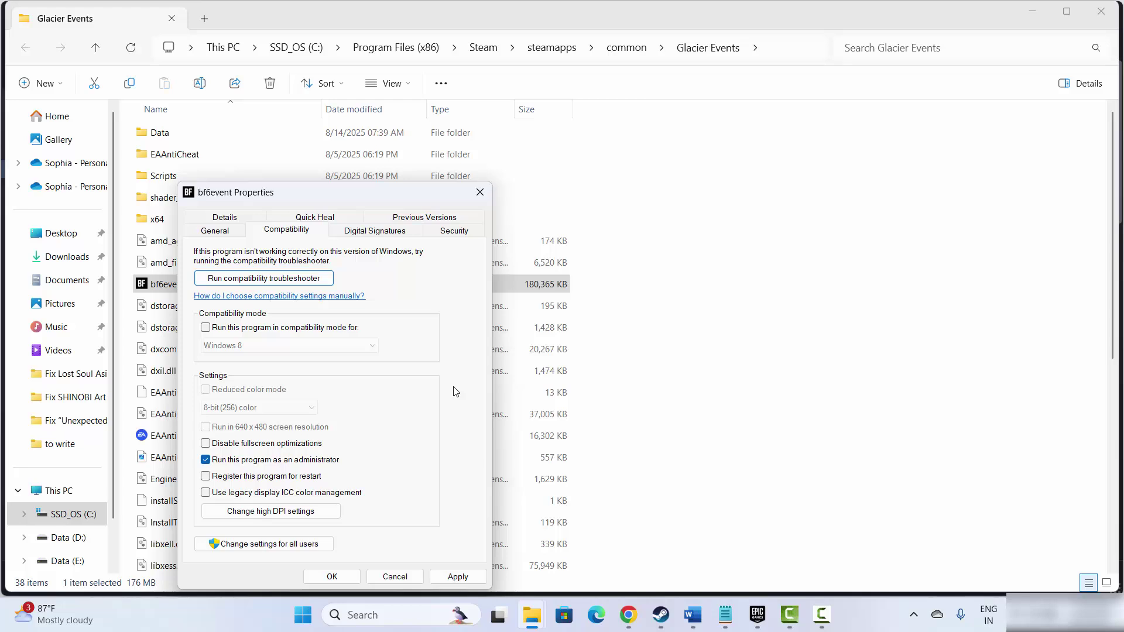
click(205, 327)
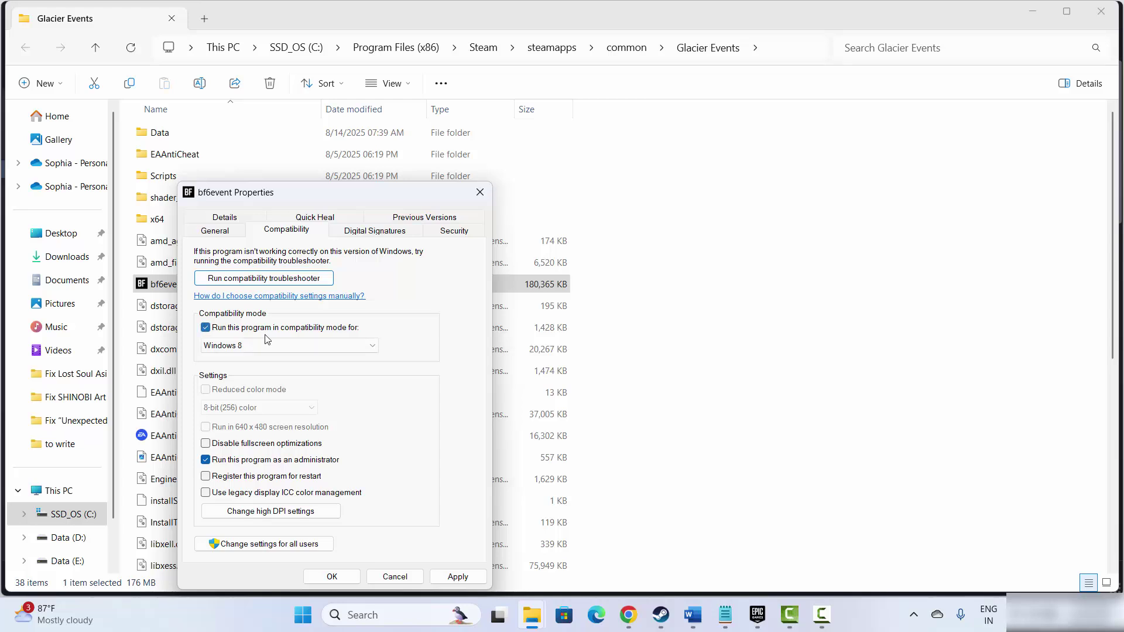
click(371, 347)
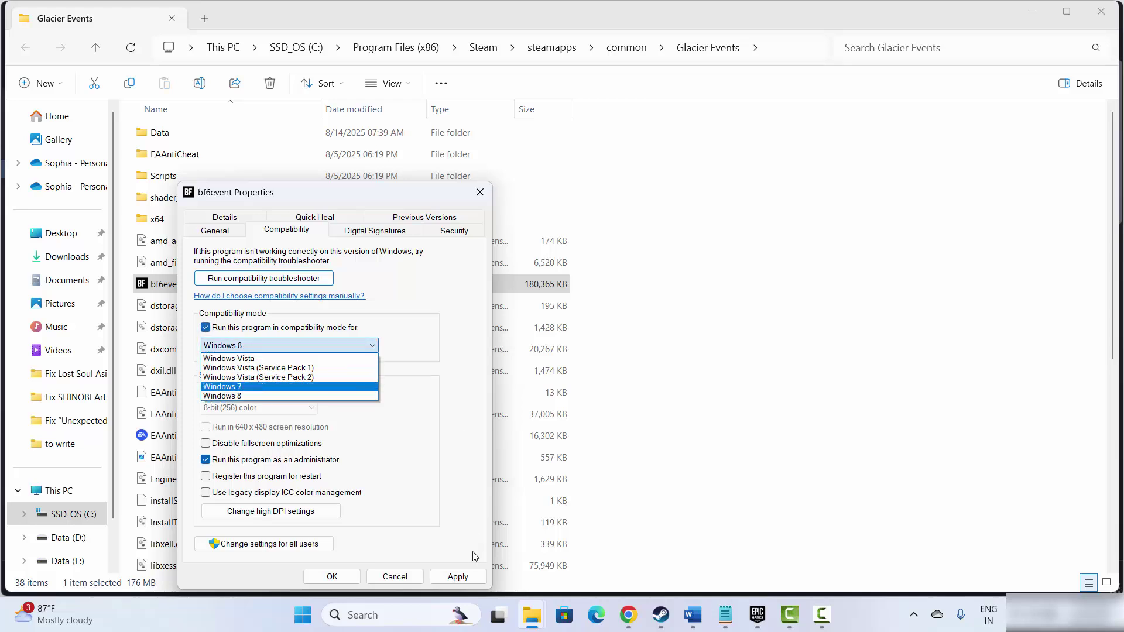
click(475, 337)
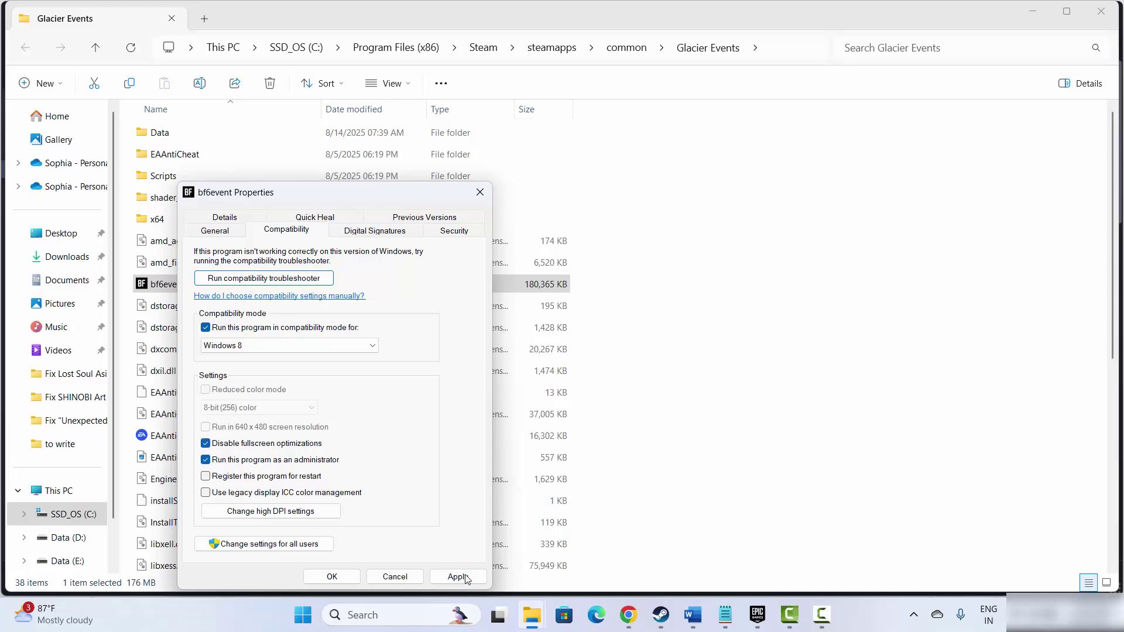
click(481, 192)
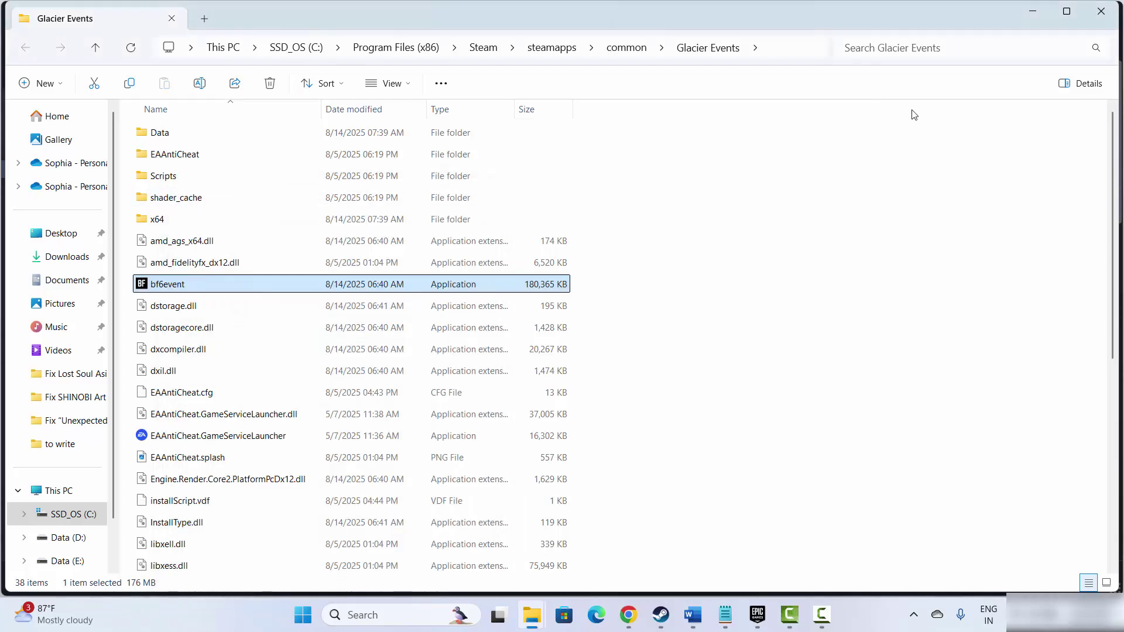
- Bring the Word guide back and highlight Method 8: Allow NBA 2K26 Through Firewall
click(1101, 11)
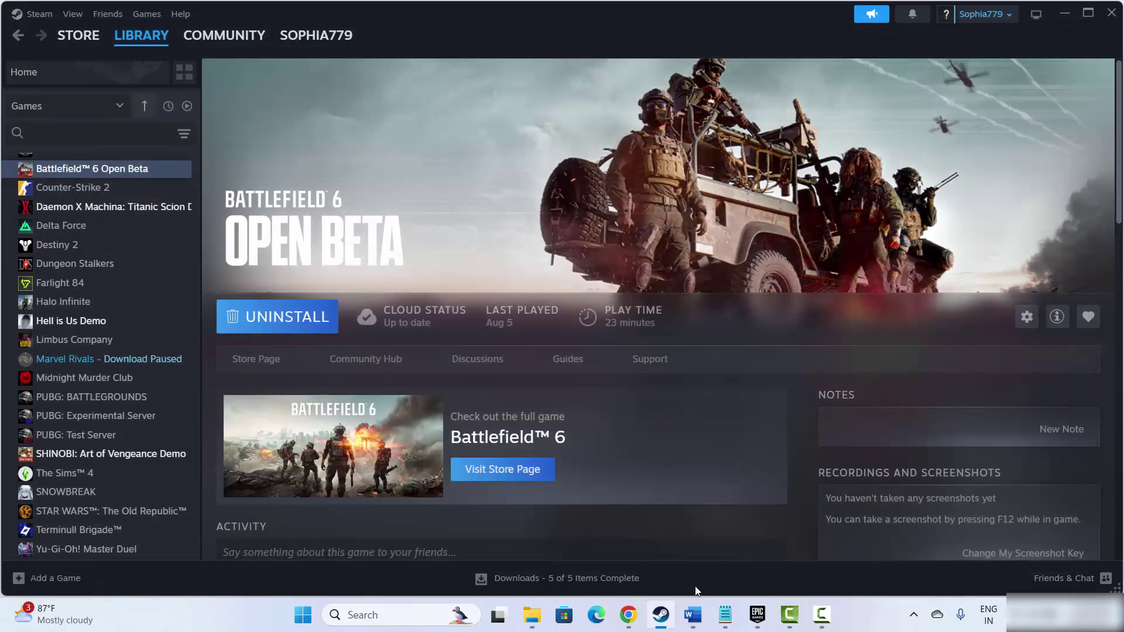
click(692, 615)
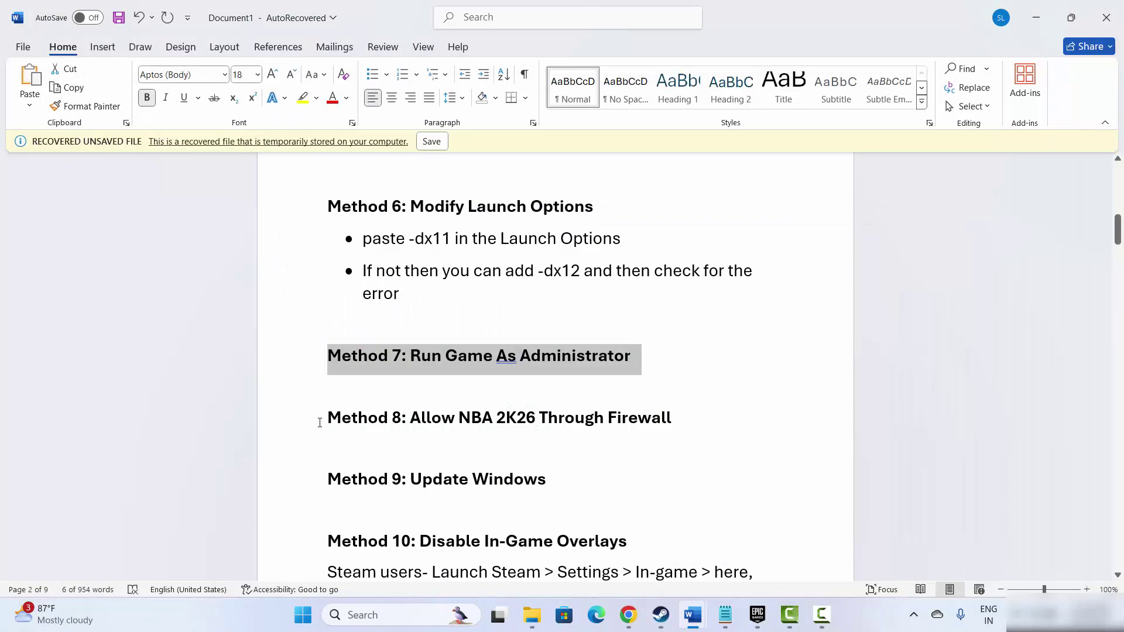
click(286, 427)
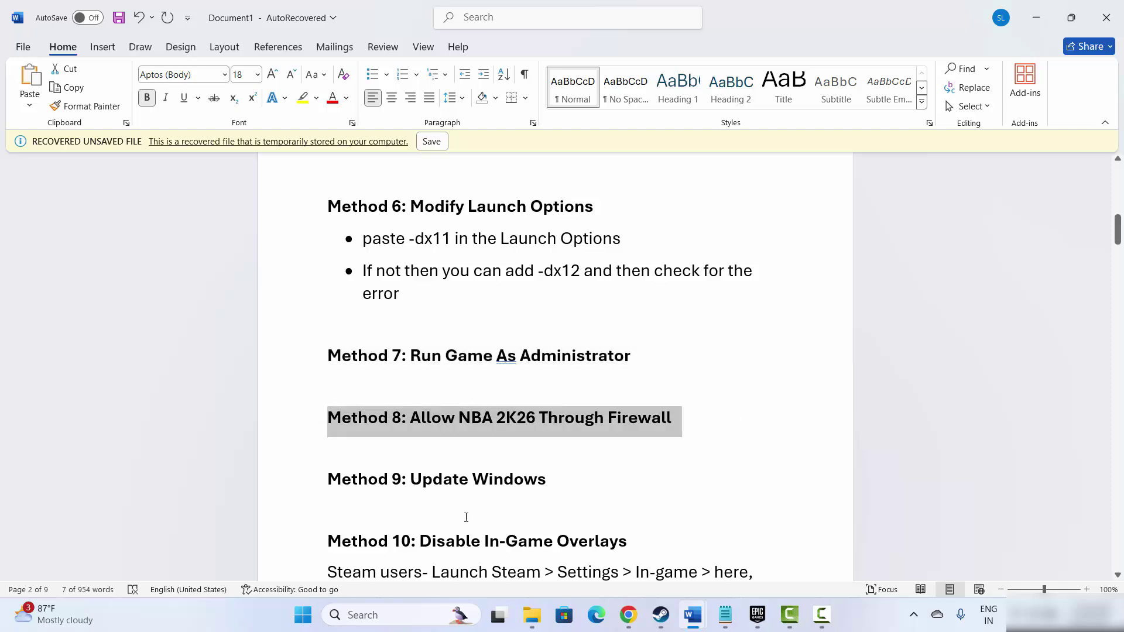
click(375, 615)
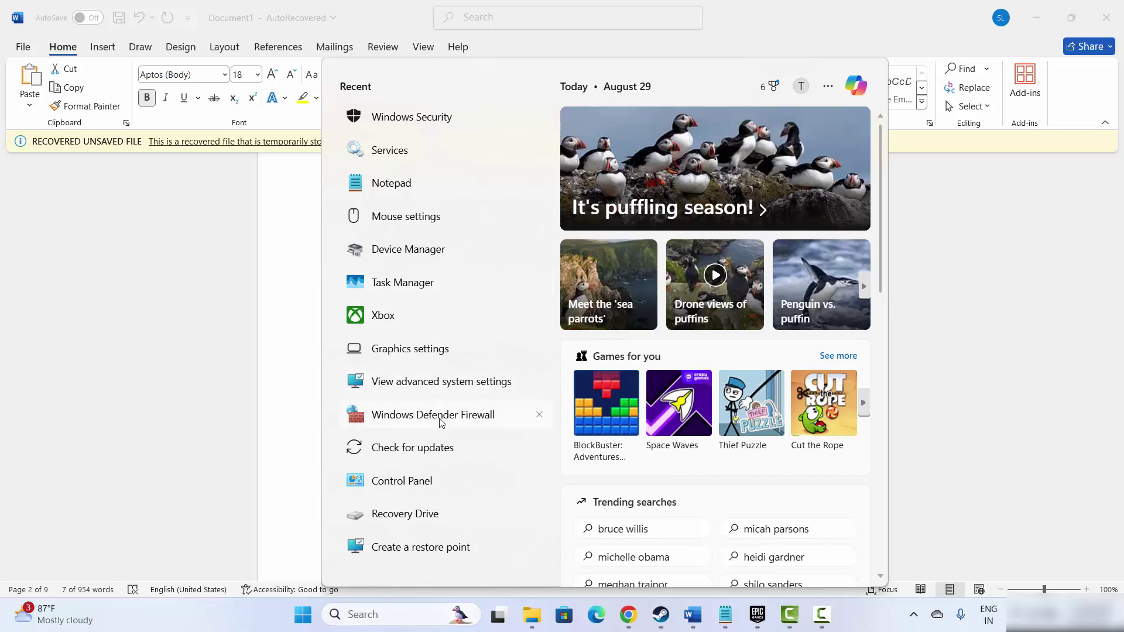
- In Windows Defender Firewall's allowed apps, cancel adding another app and select Battlefield™ 6 Open Beta
click(438, 416)
click(319, 275)
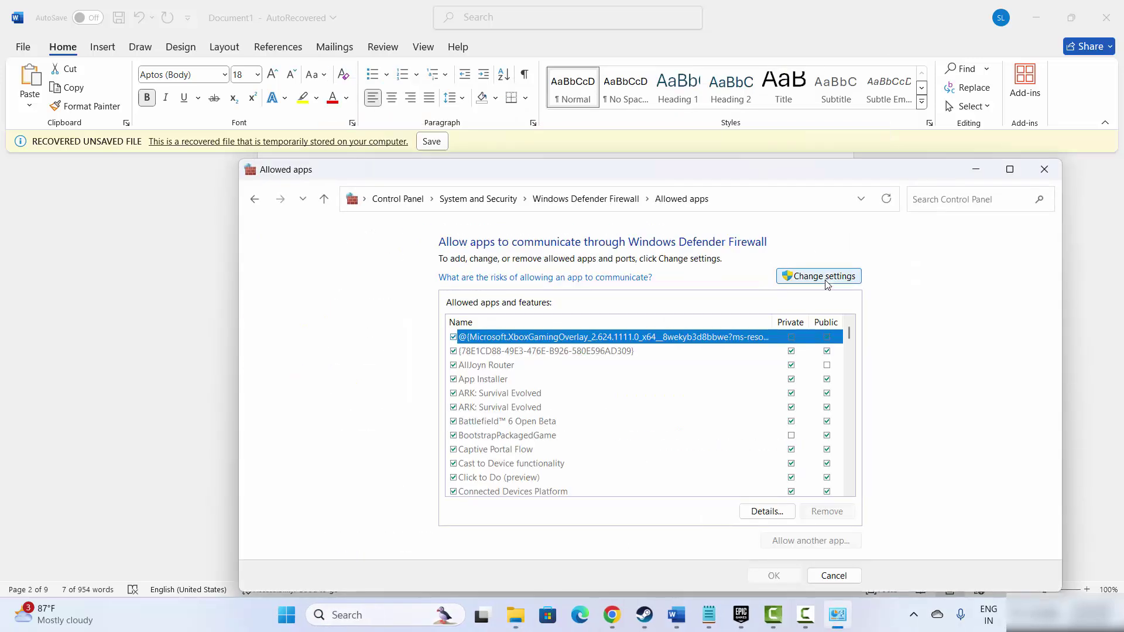
click(826, 282)
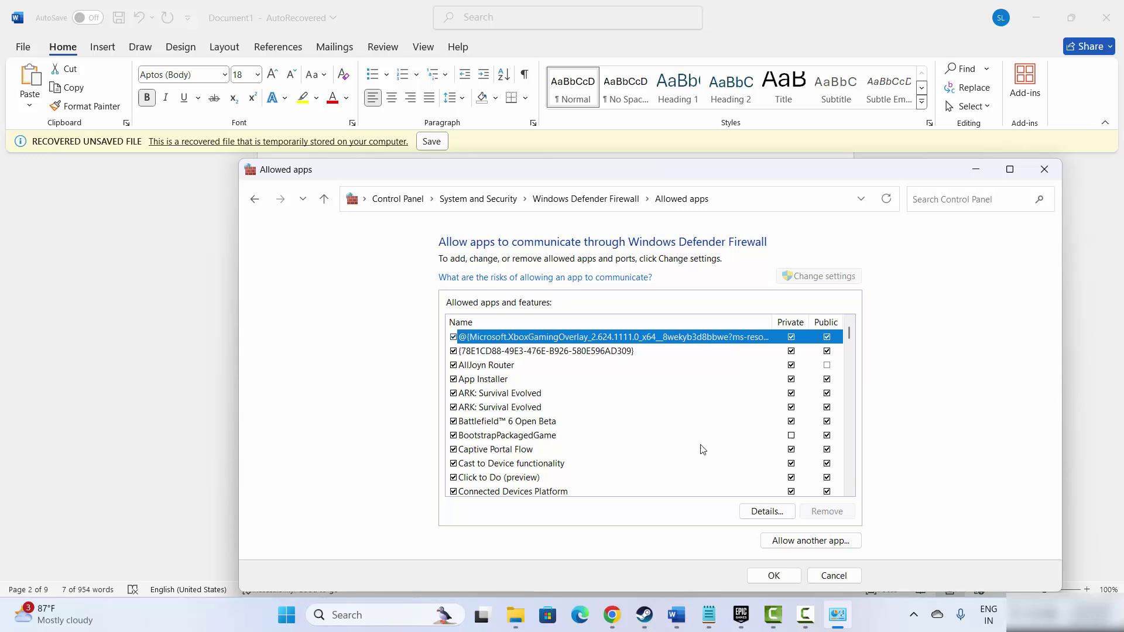
click(812, 546)
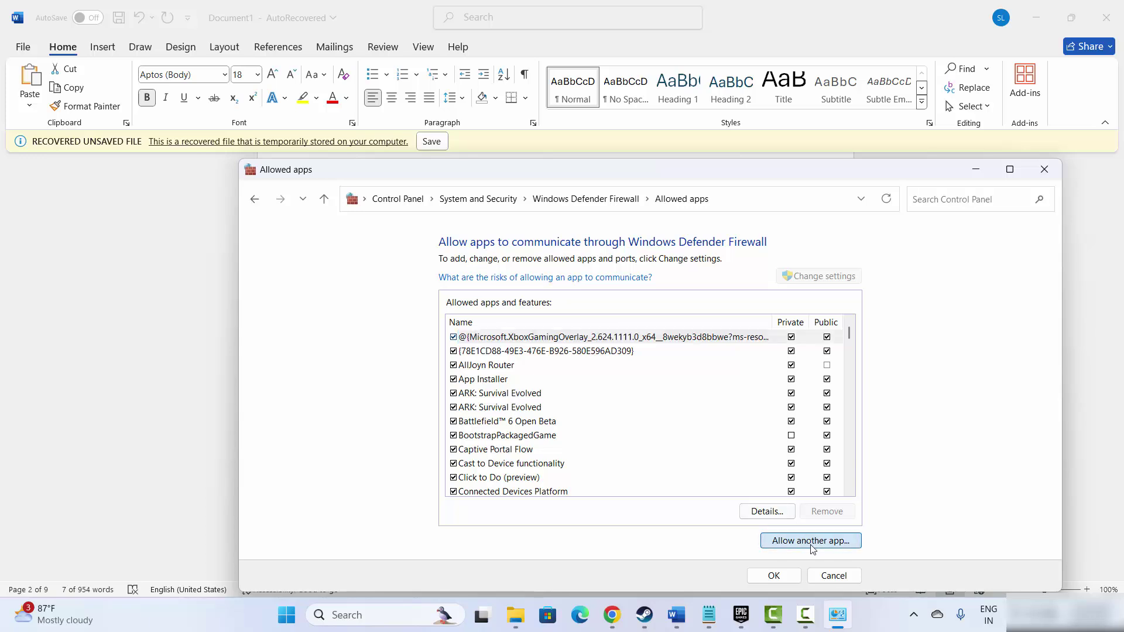
click(749, 455)
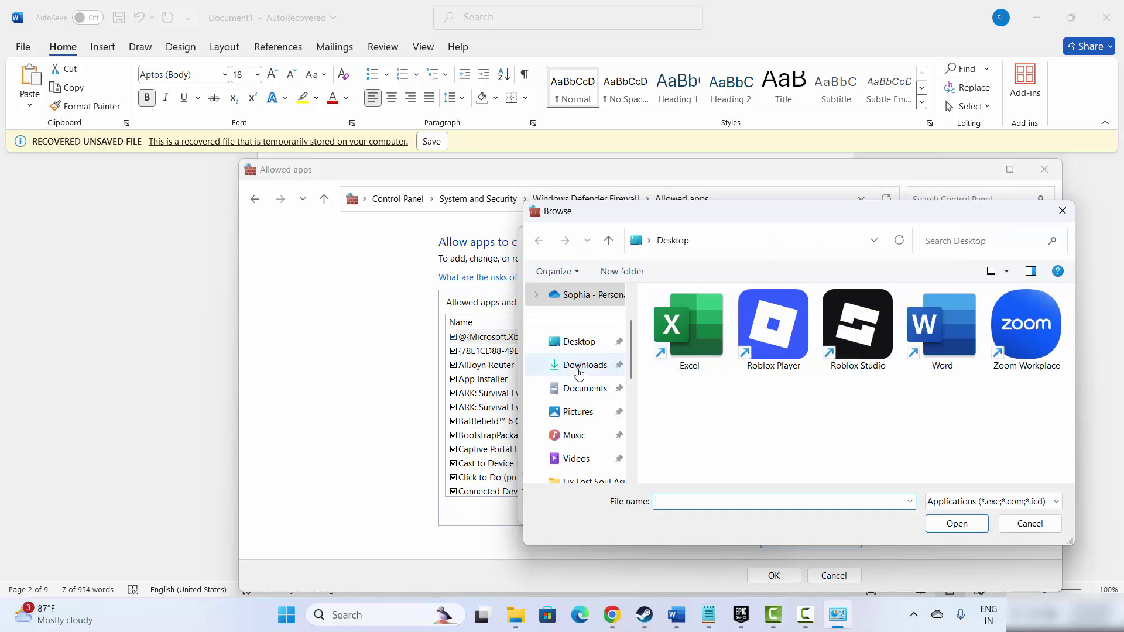
click(1024, 523)
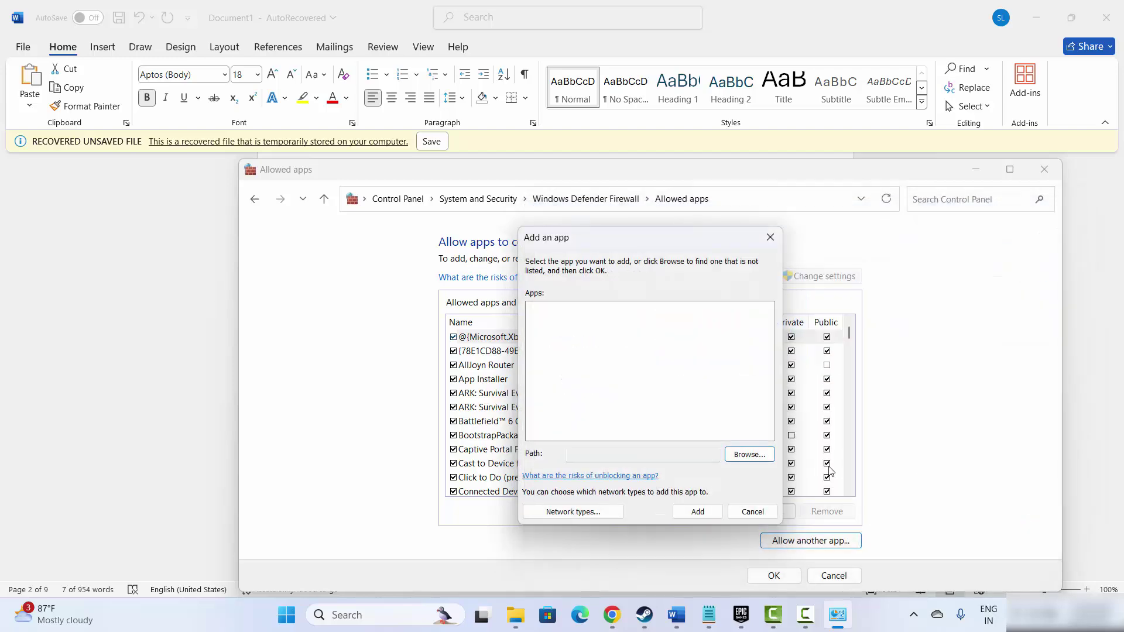
click(751, 512)
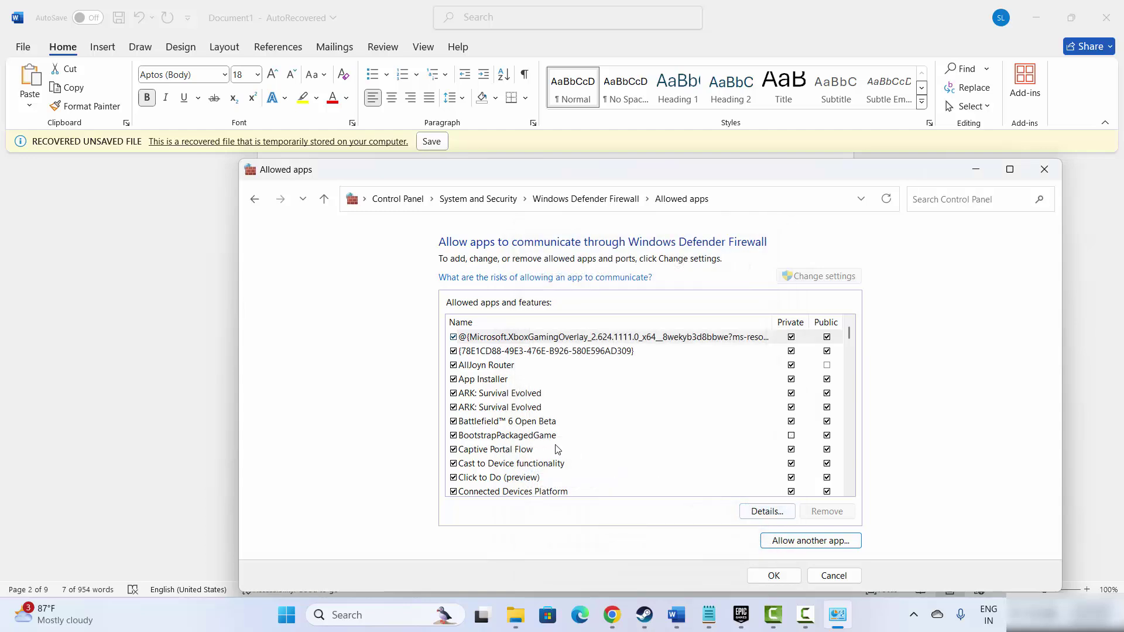
click(528, 426)
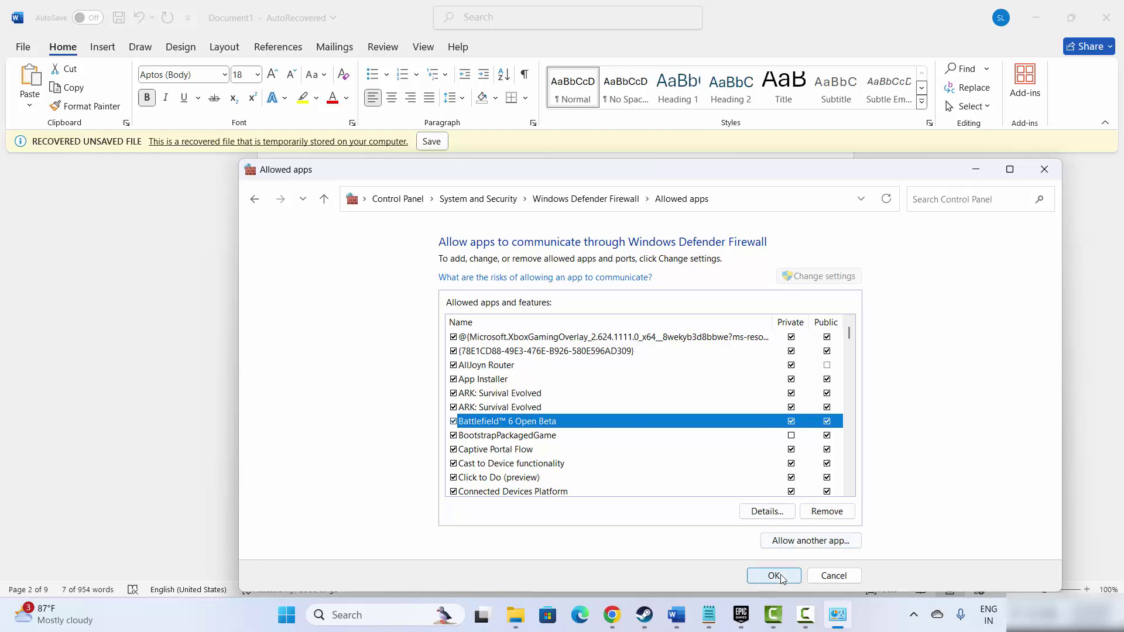
- Close the firewall's allowed-apps list, highlight the Method 9: Update Windows heading, and open Windows search
click(1044, 169)
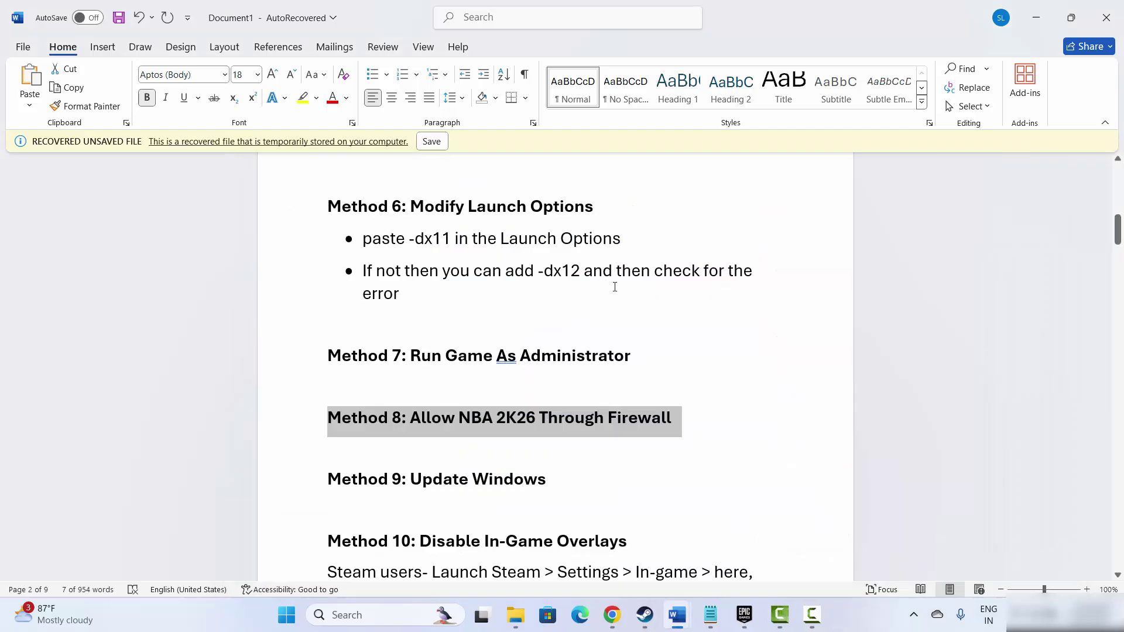
scroll(399, 447, down, 4)
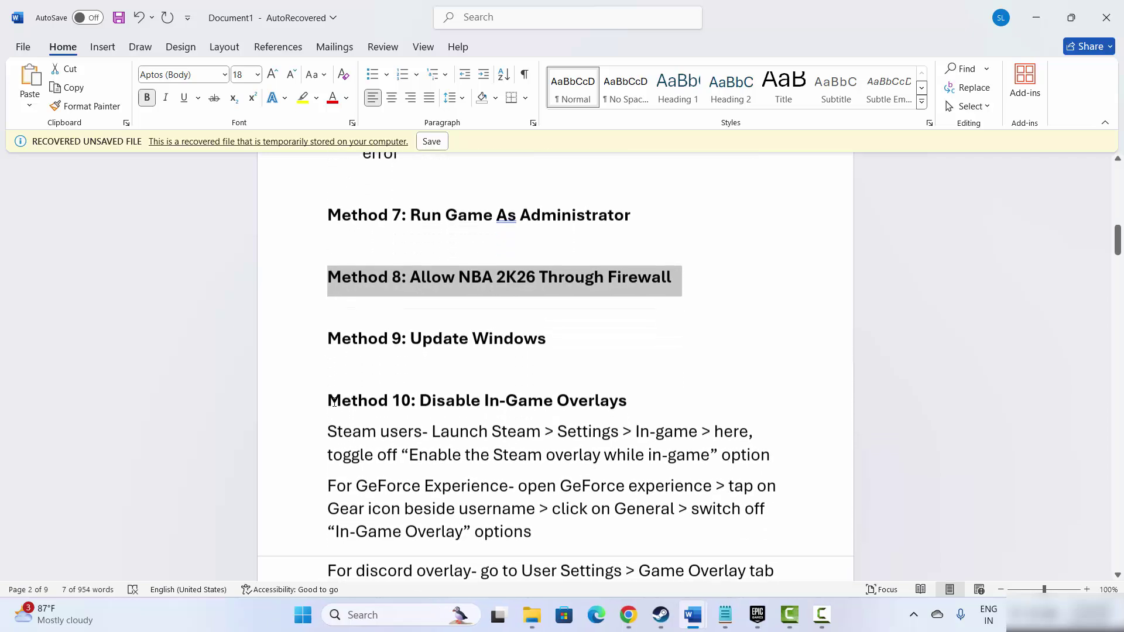
click(303, 350)
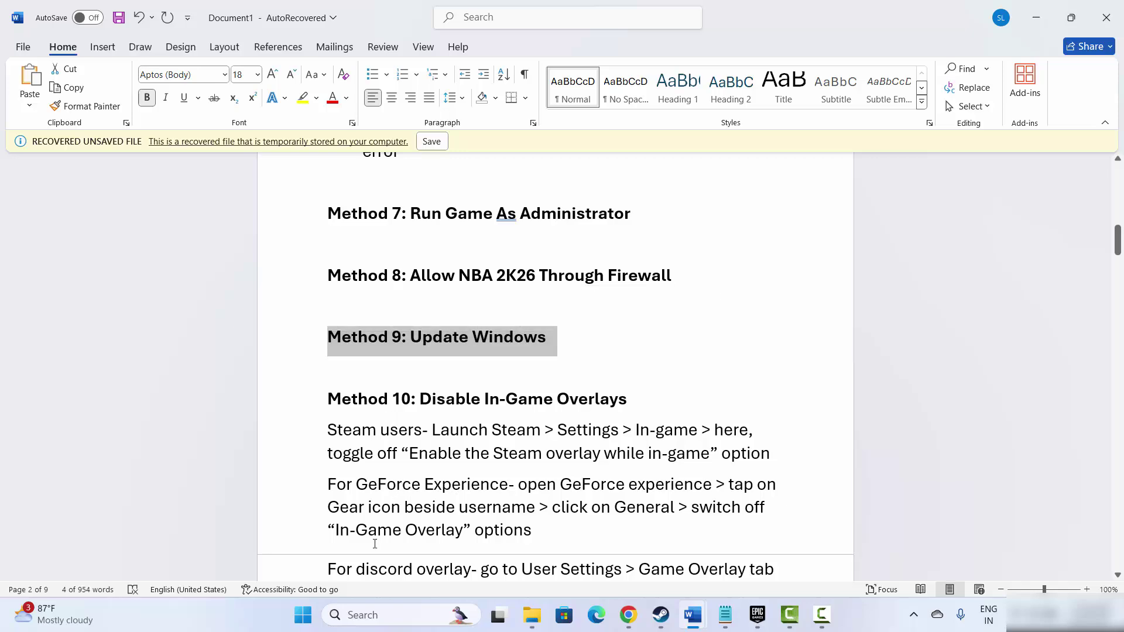
click(372, 620)
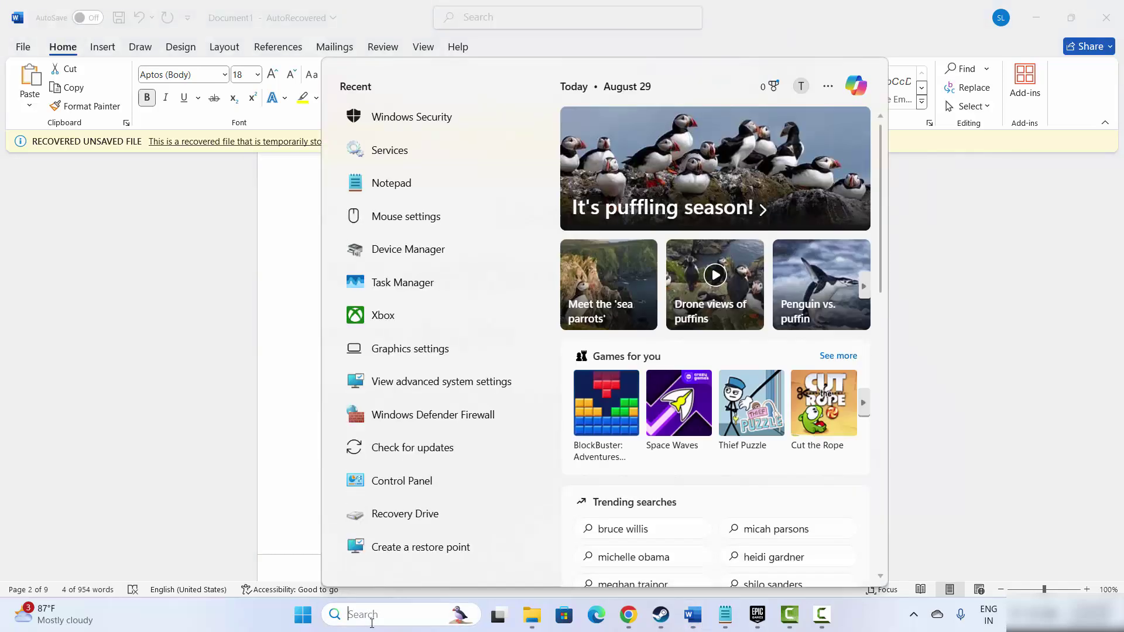
- Open Windows Update to confirm the PC is up to date, then close Settings
click(420, 449)
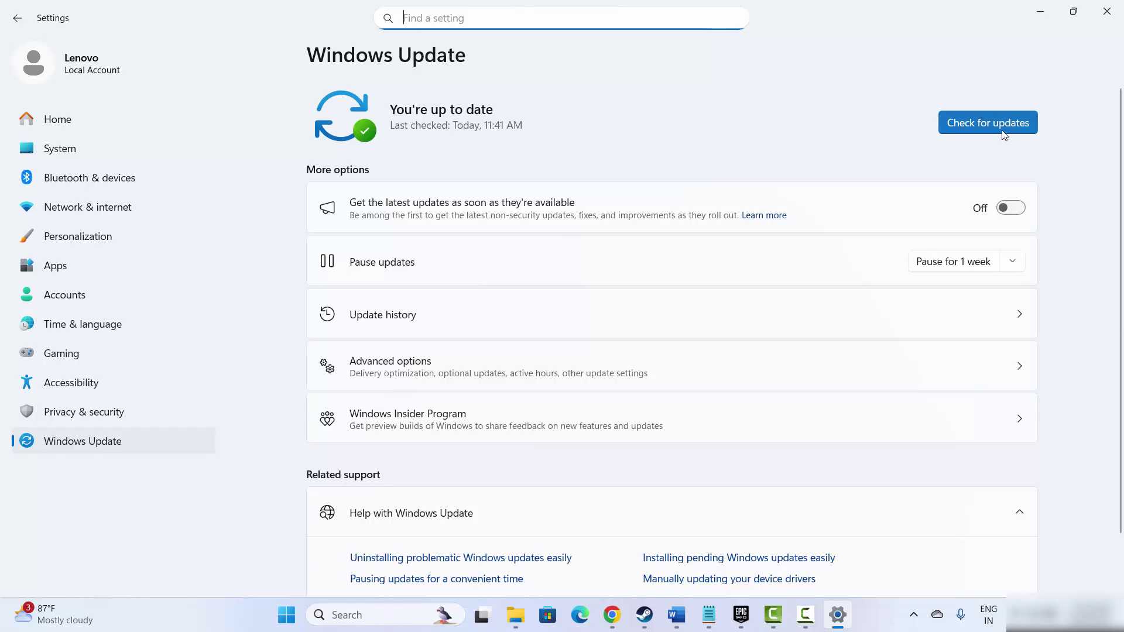
click(1107, 11)
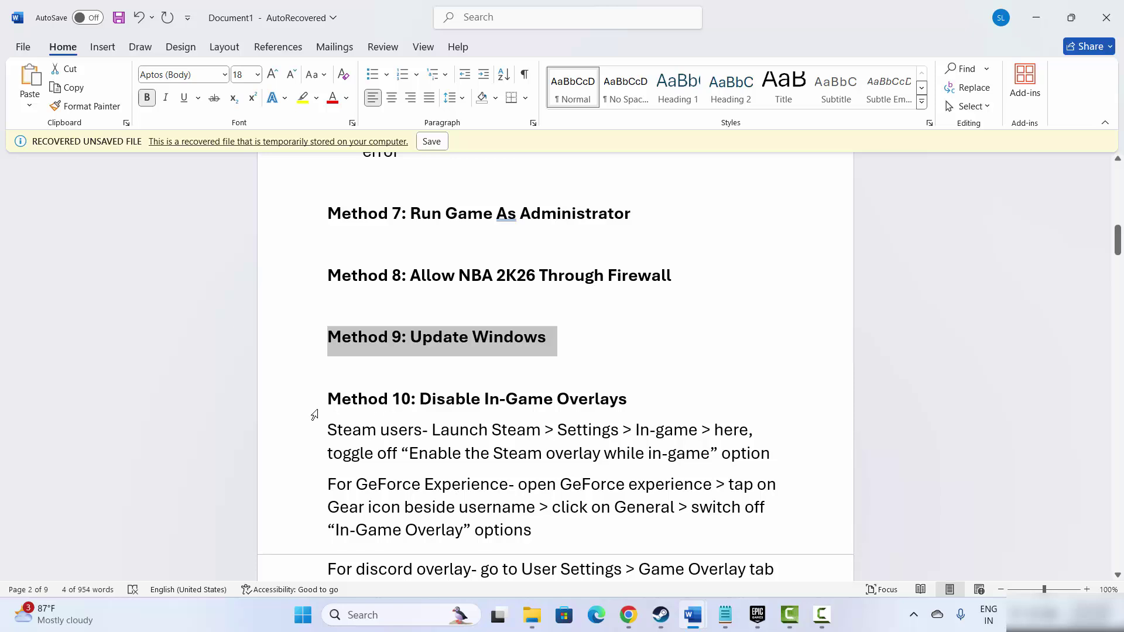
- Highlight the Method 10 overlays heading and open Battlefield™ 6 Open Beta's Steam properties
click(394, 438)
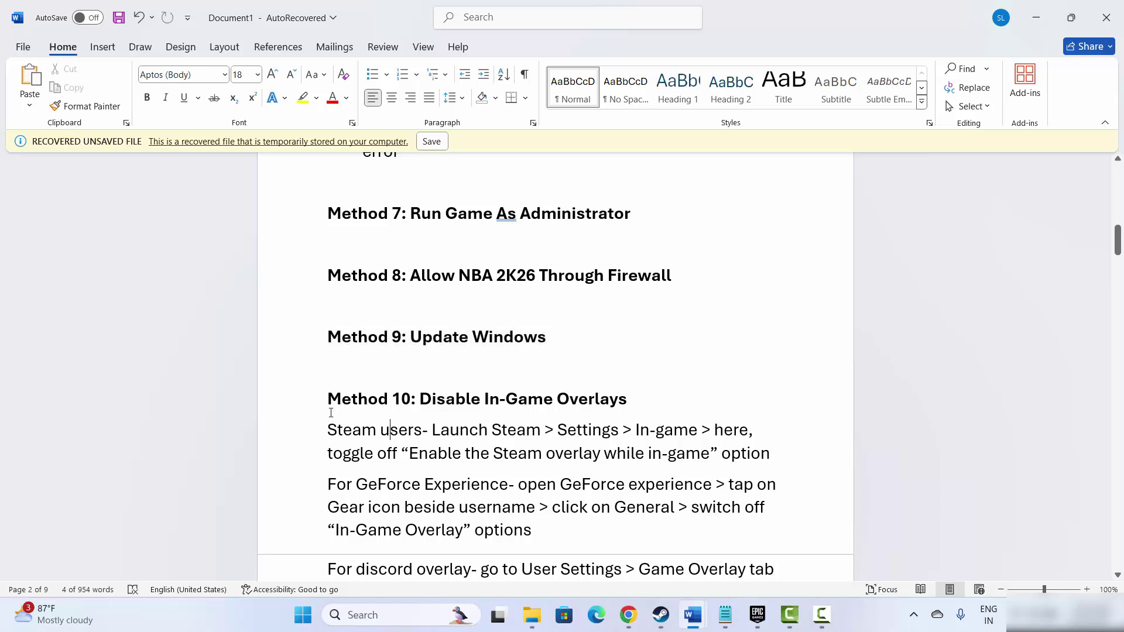
click(306, 401)
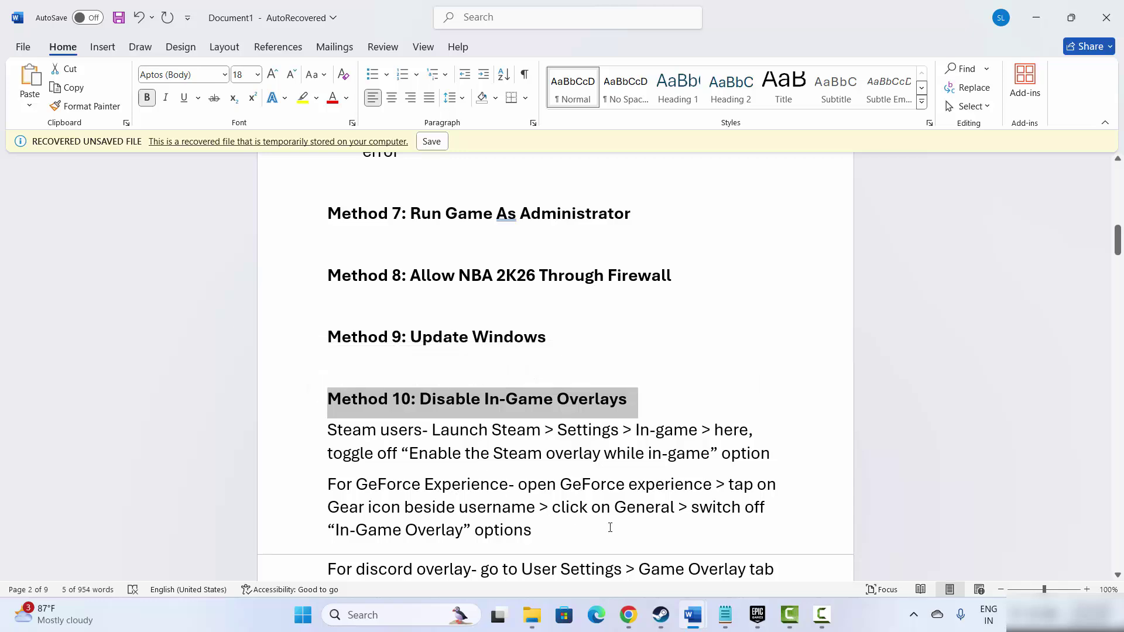
click(661, 615)
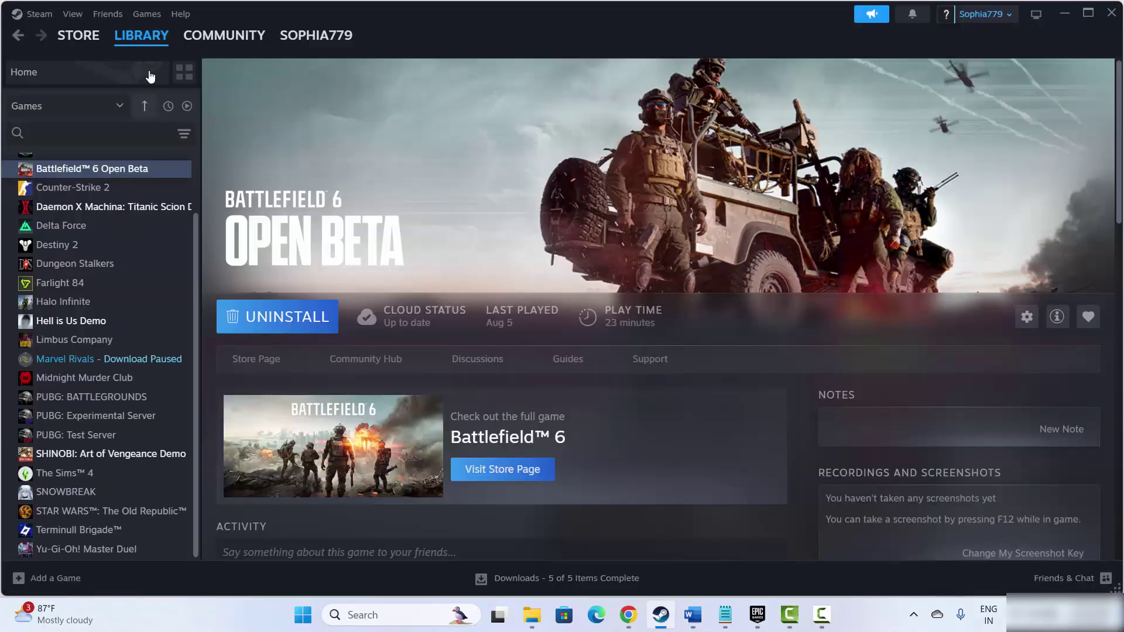
right_click(106, 175)
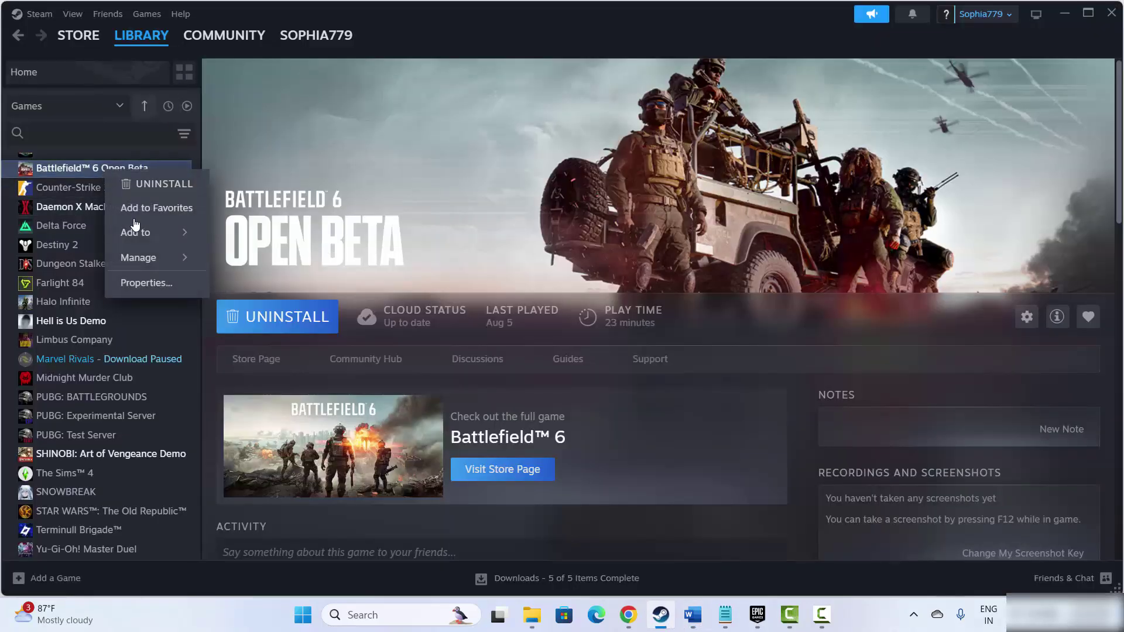
click(153, 282)
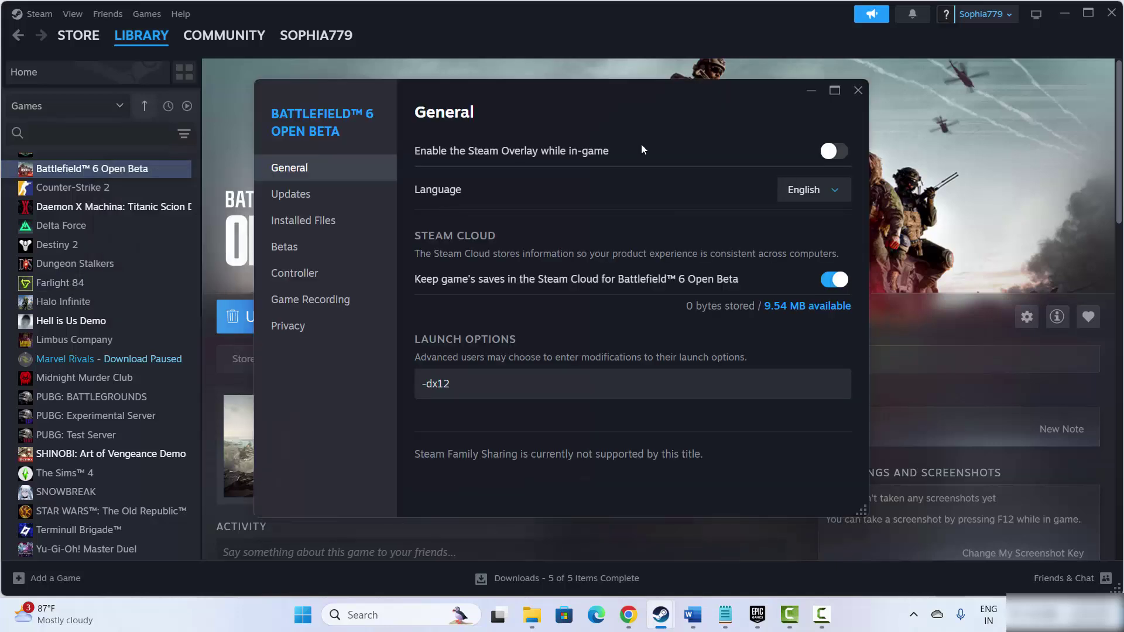
- Toggle the in-game Steam Overlay on and back off, close properties, and return to Word
click(827, 156)
click(829, 152)
click(861, 96)
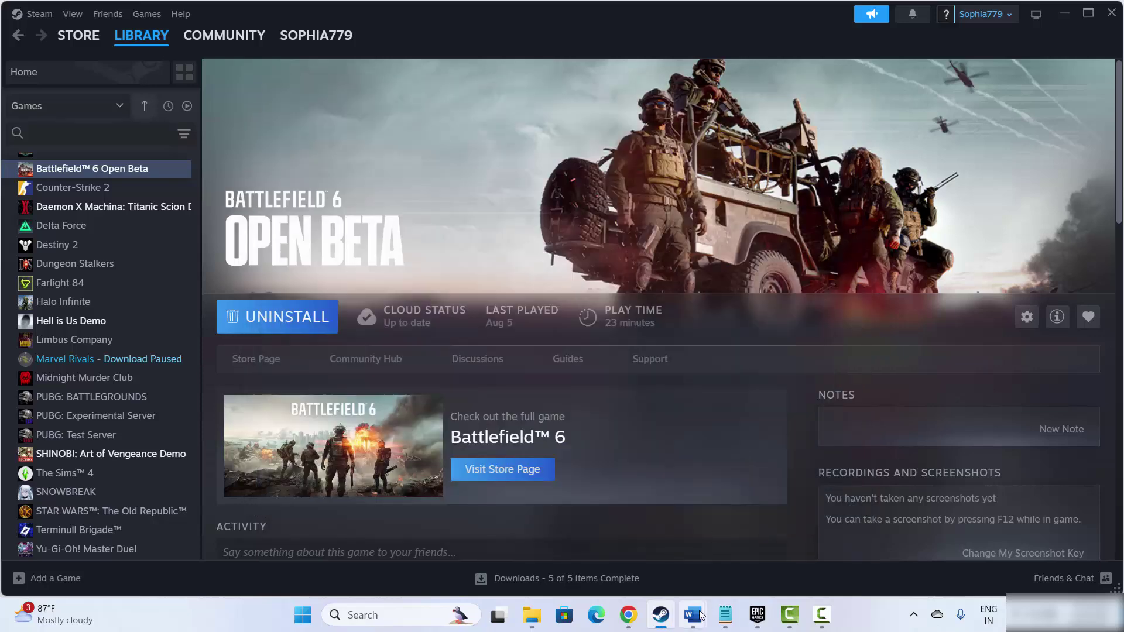
mouse_move(695, 622)
click(692, 551)
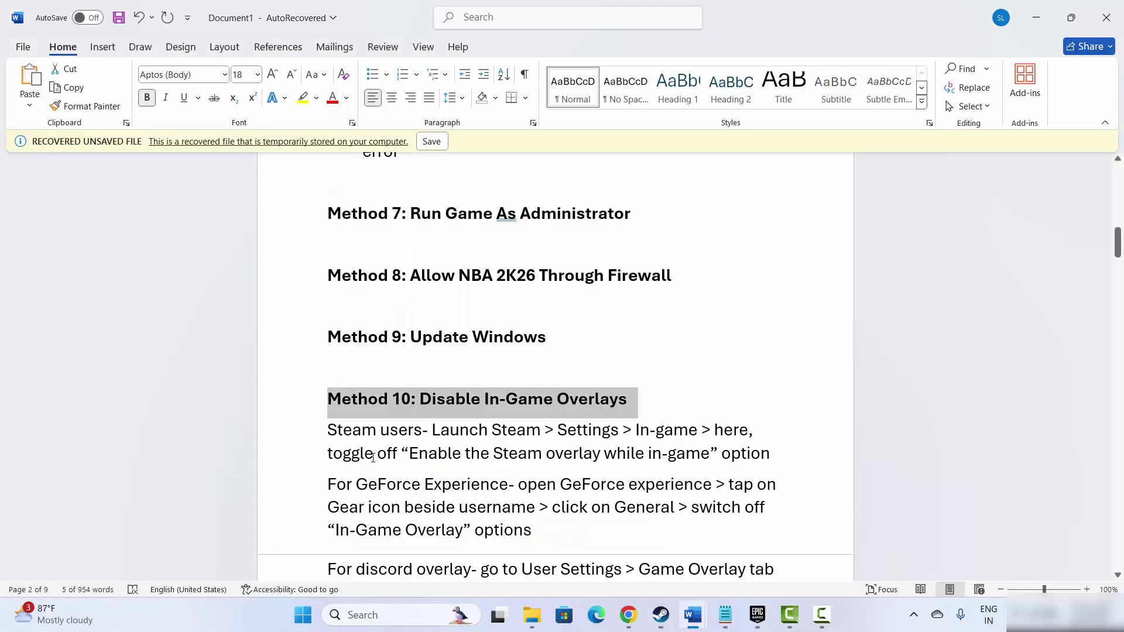
- Select the GeForce Experience and Discord overlay lines, then scroll to Method 11: Close Unnecessary Background Tasks
scroll(372, 457, down, 3)
drag(330, 396, 507, 398)
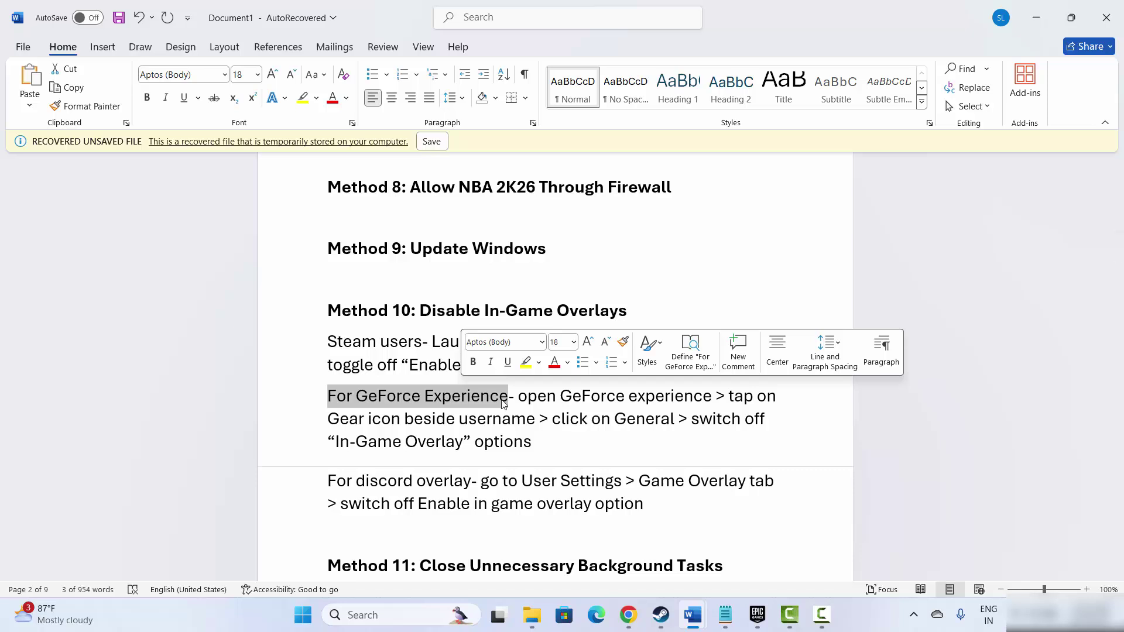
drag(359, 483, 427, 481)
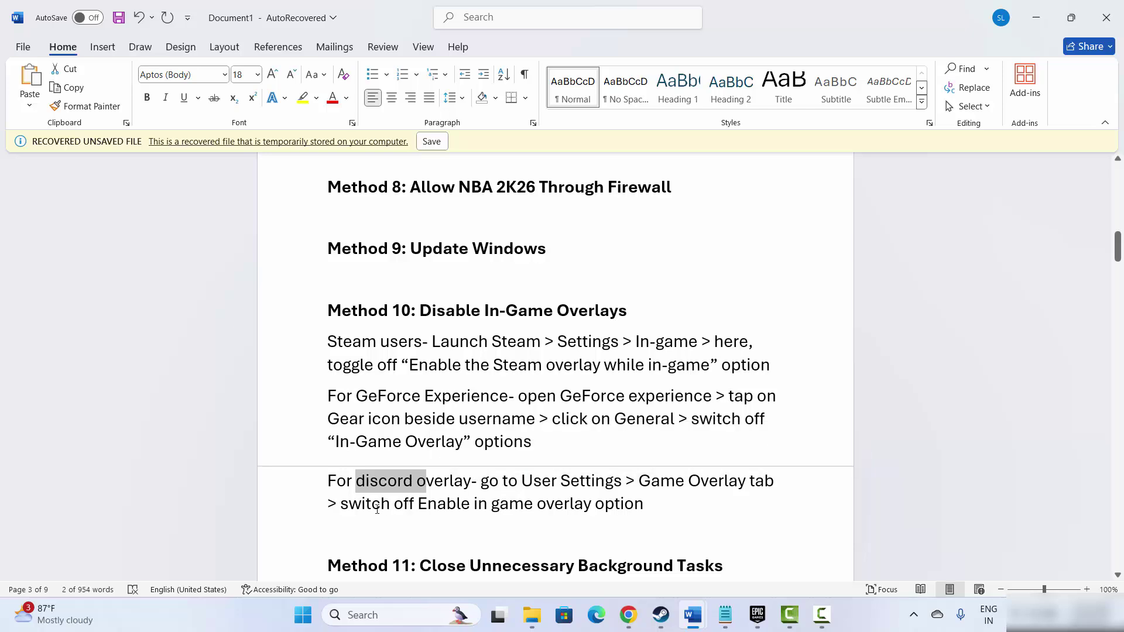
drag(341, 505, 473, 505)
scroll(505, 506, down, 1)
scroll(505, 506, down, 1)
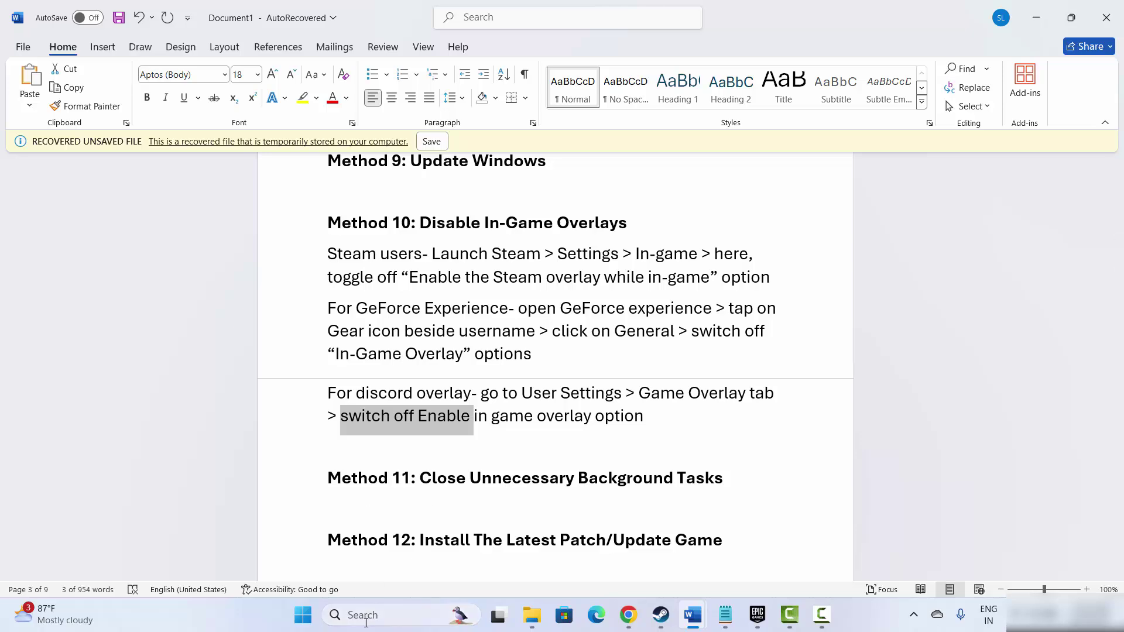
click(404, 615)
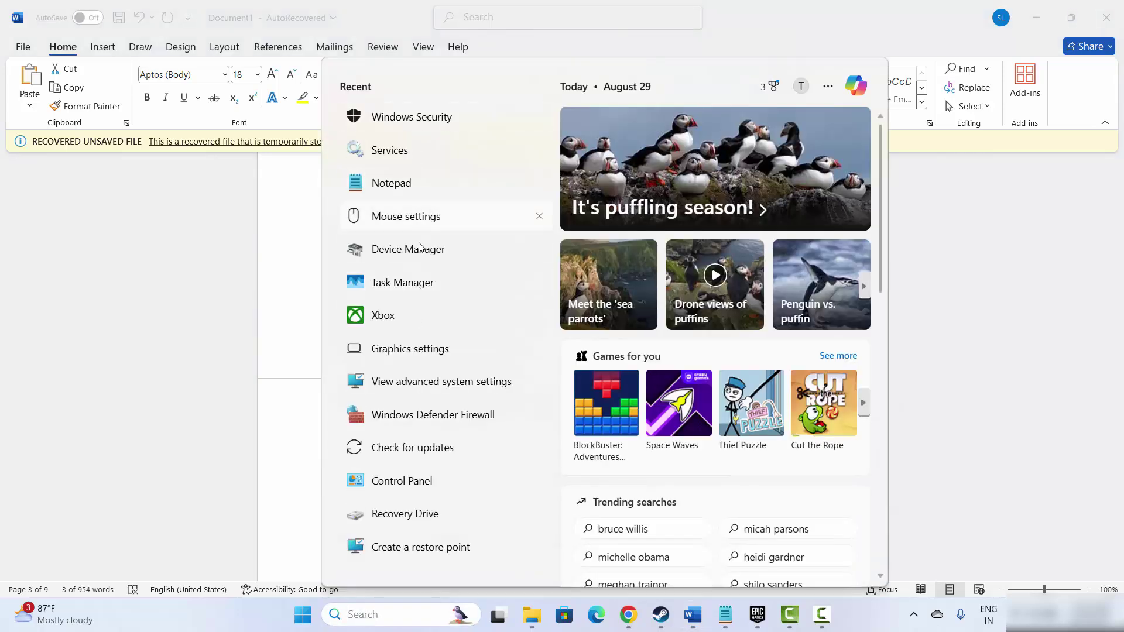
key(Escape)
key(ctrl+shift+Escape)
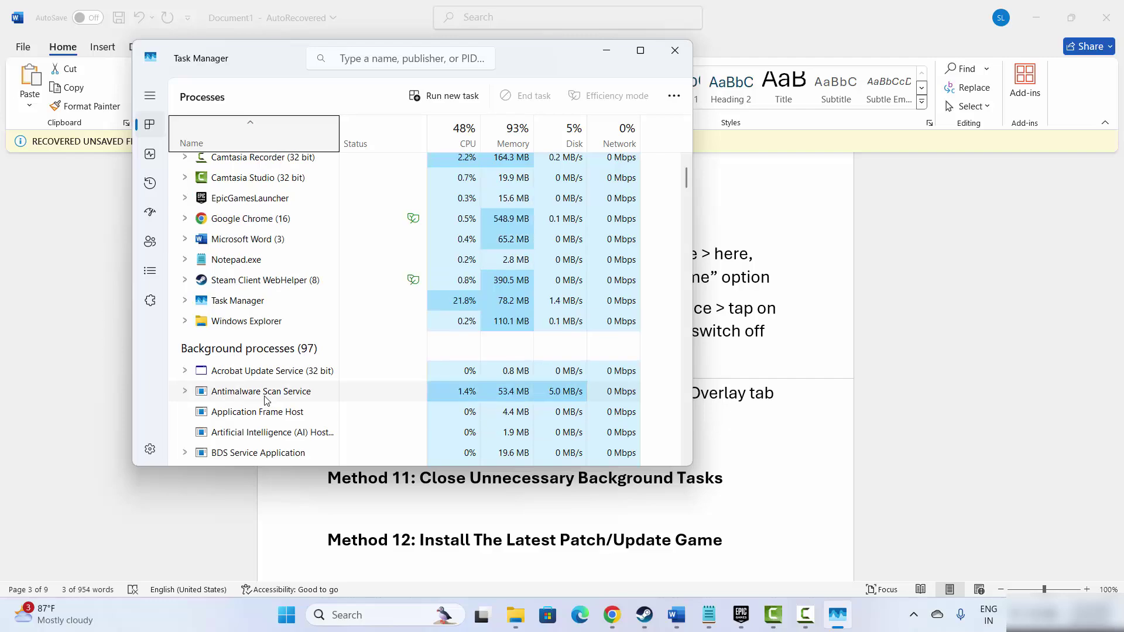
scroll(265, 400, down, 3)
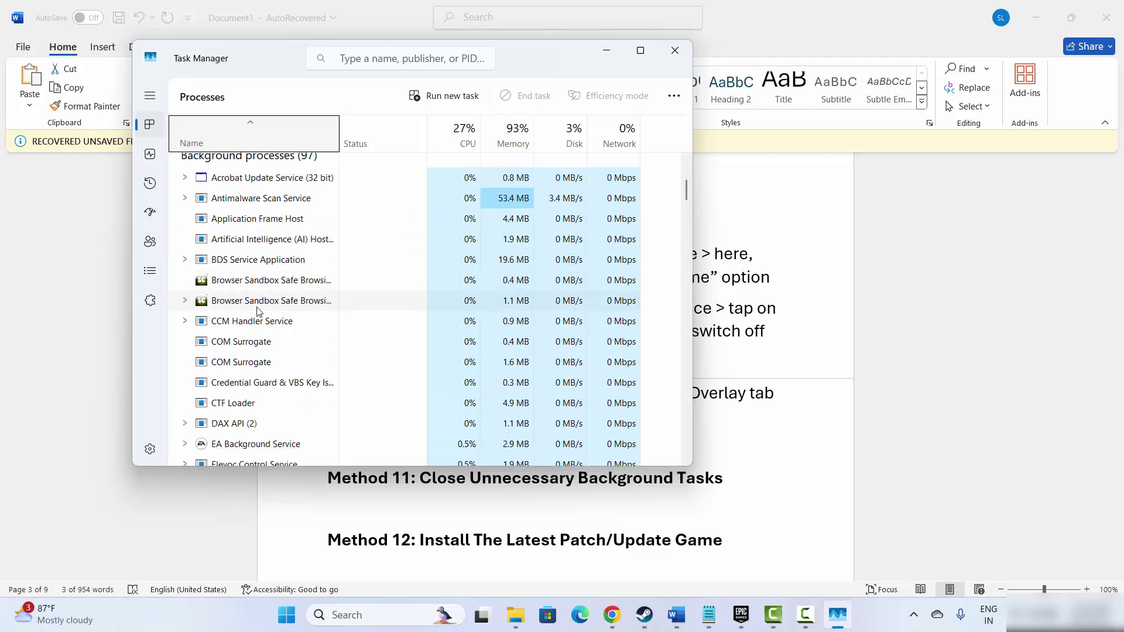
right_click(234, 321)
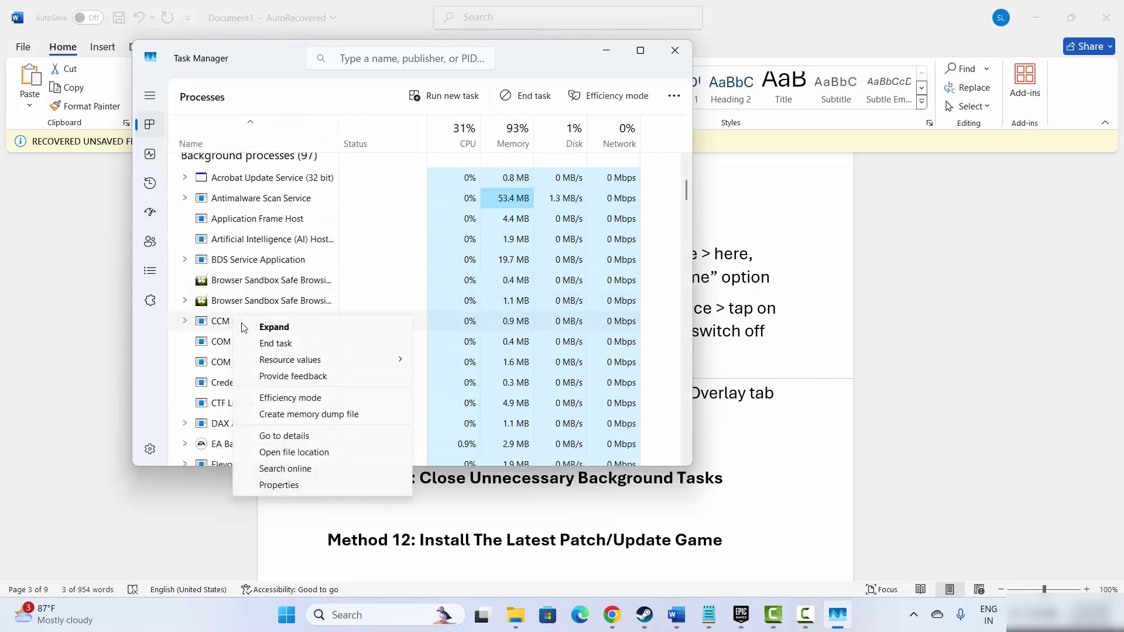
click(676, 56)
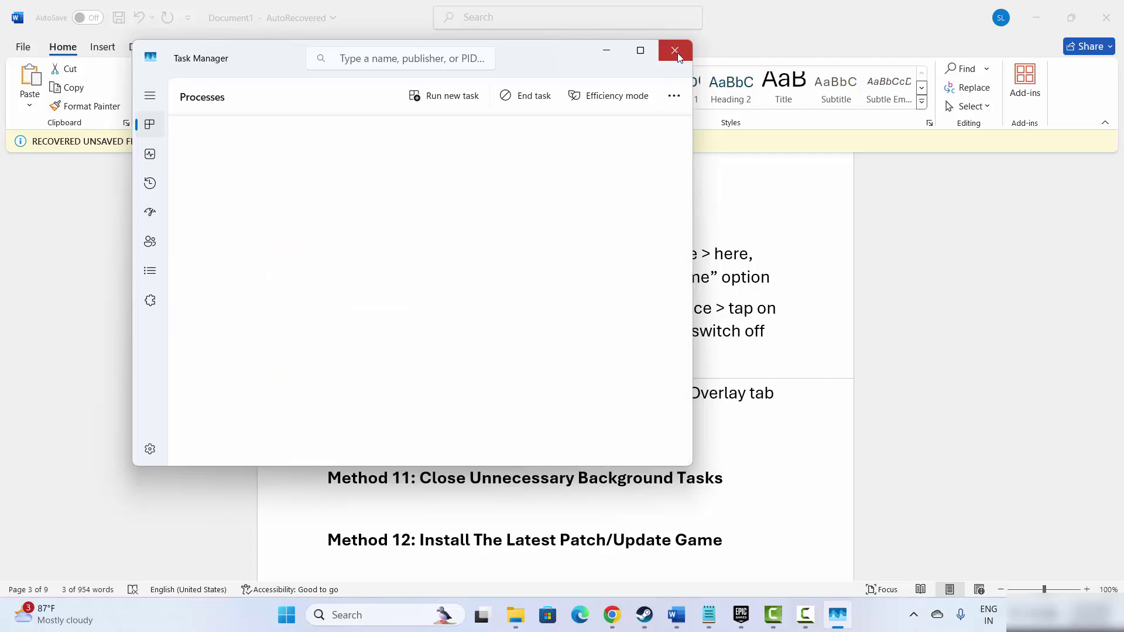
scroll(529, 354, down, 5)
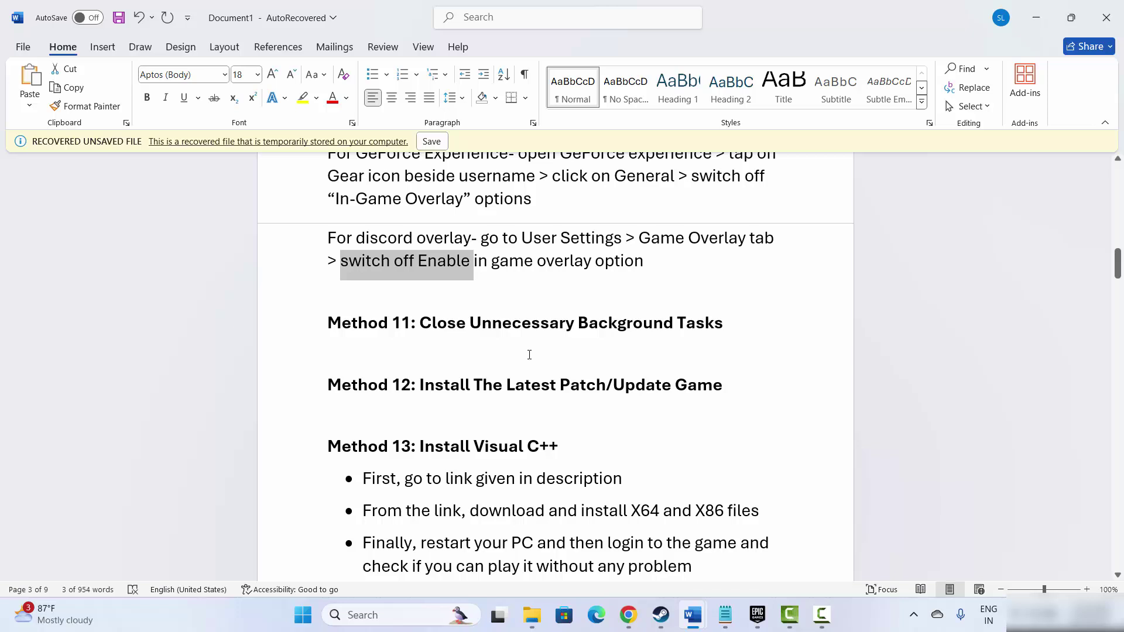
click(300, 394)
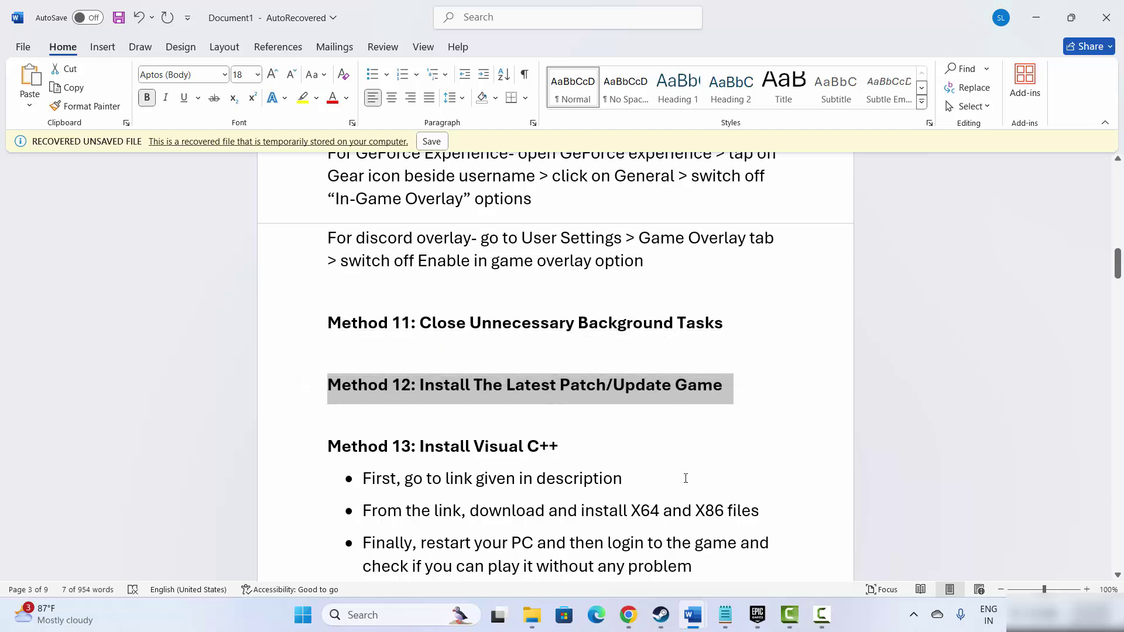
click(591, 569)
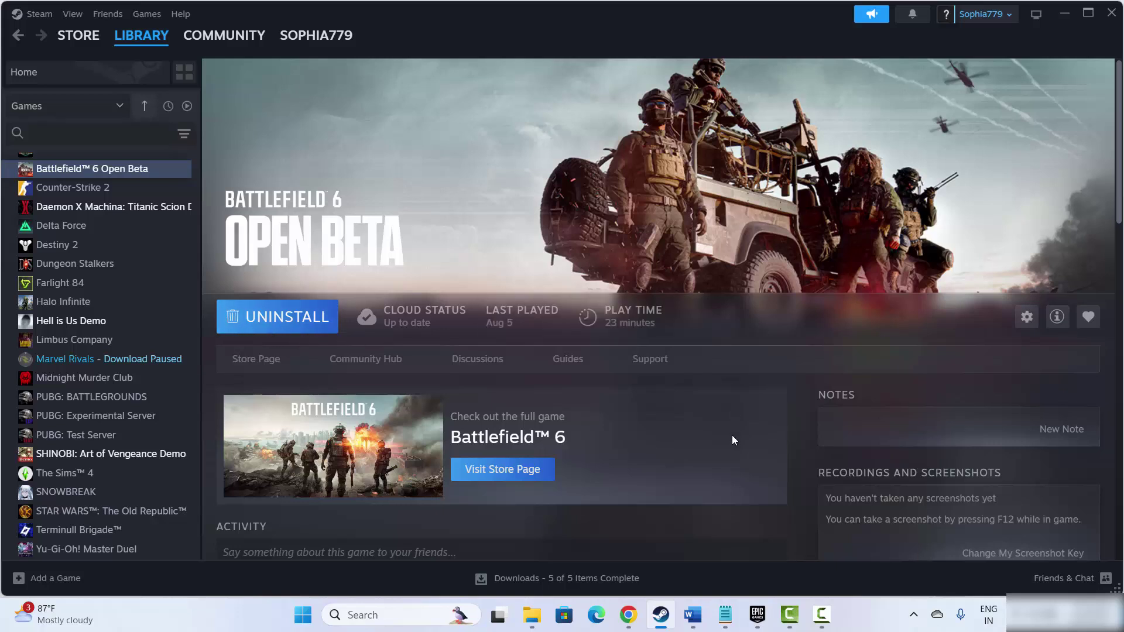
- Scroll to Method 13, select the learn.microsoft.com Visual C++ URL, and open that page in Chrome
click(692, 615)
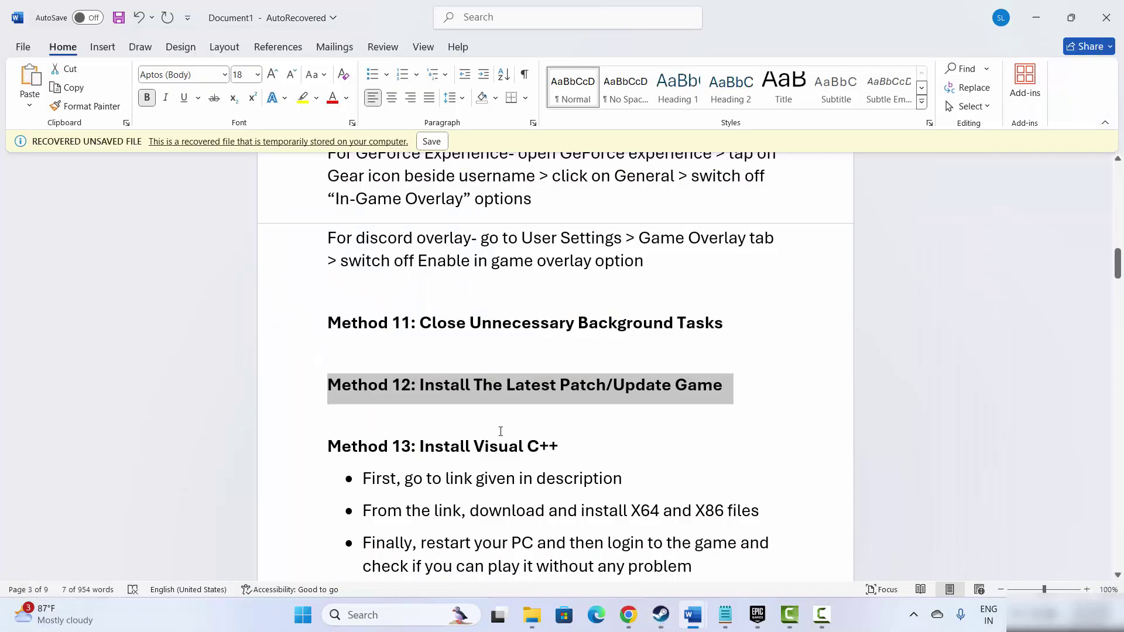
scroll(419, 416, down, 3)
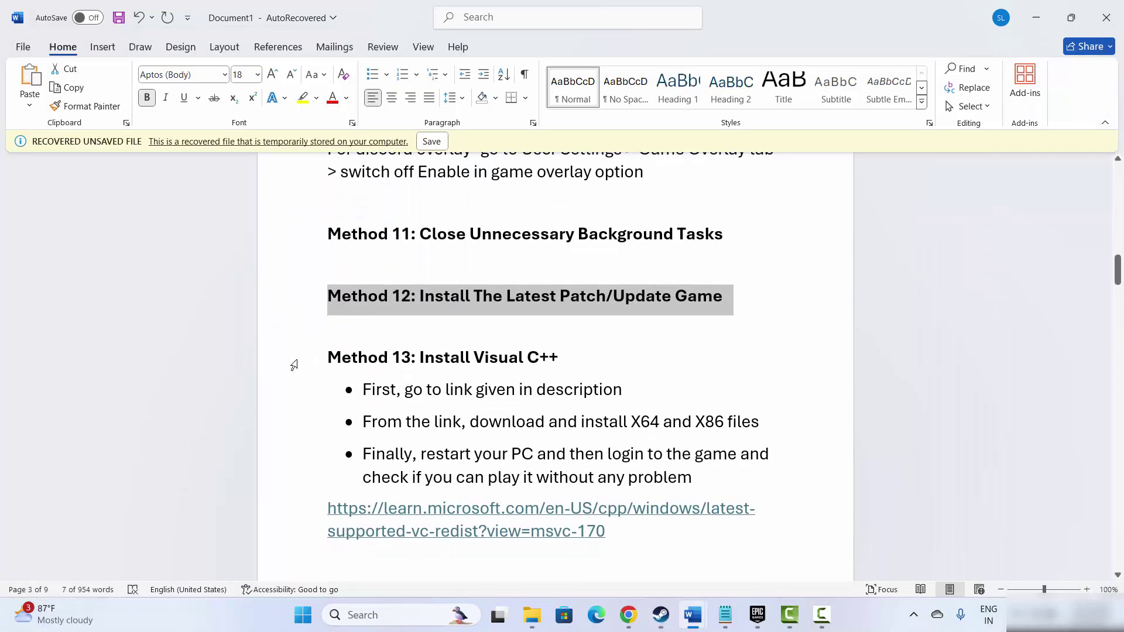
click(294, 364)
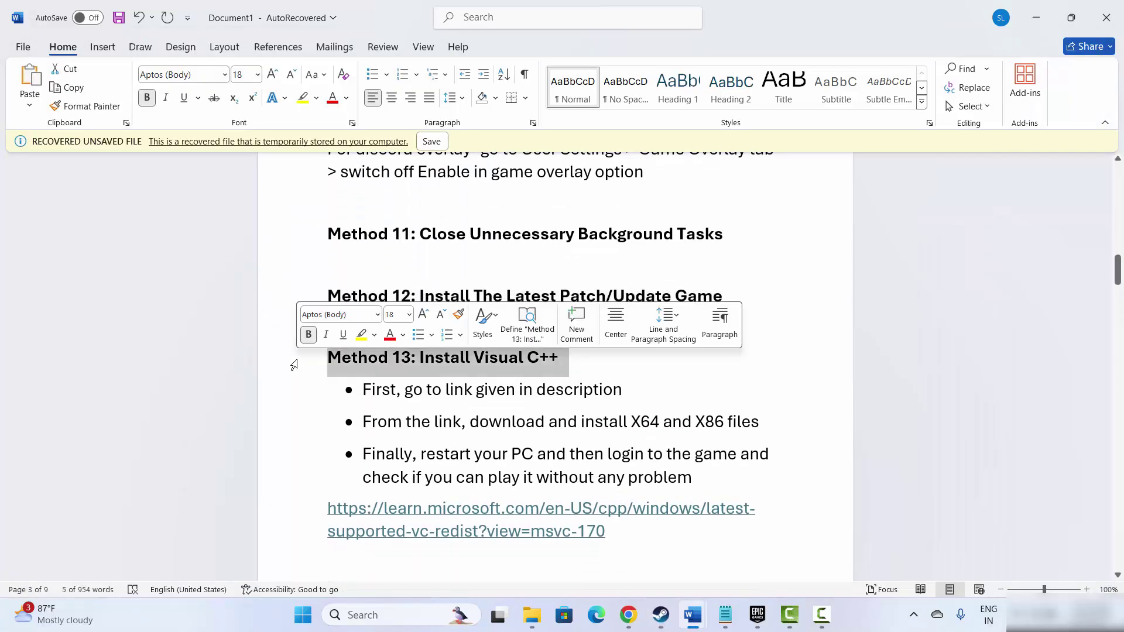
click(382, 389)
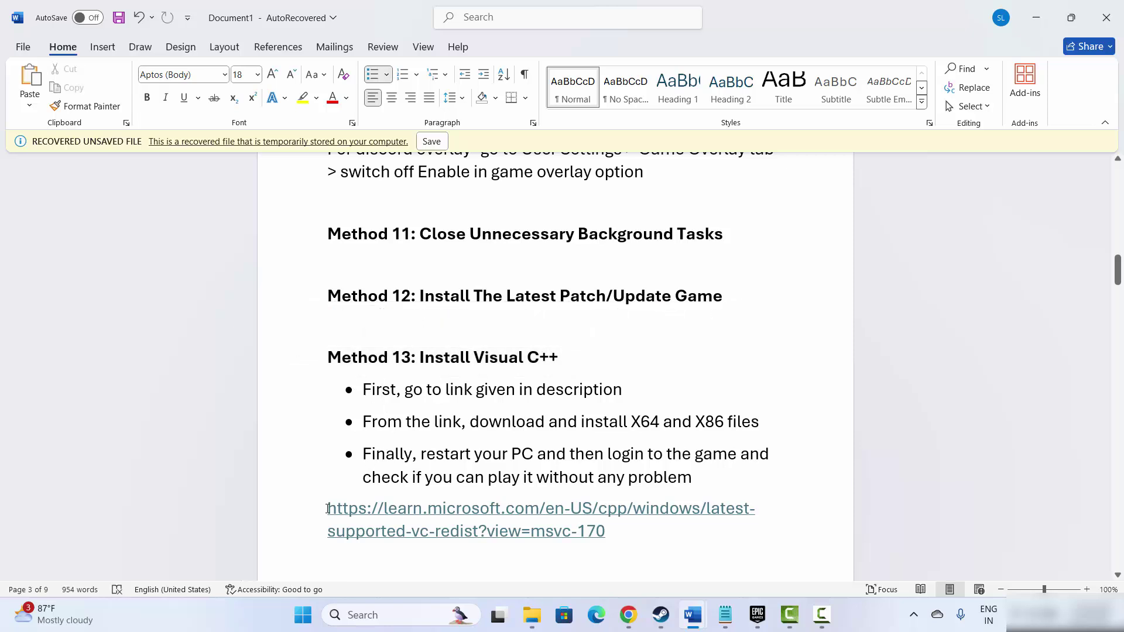
drag(345, 508, 615, 535)
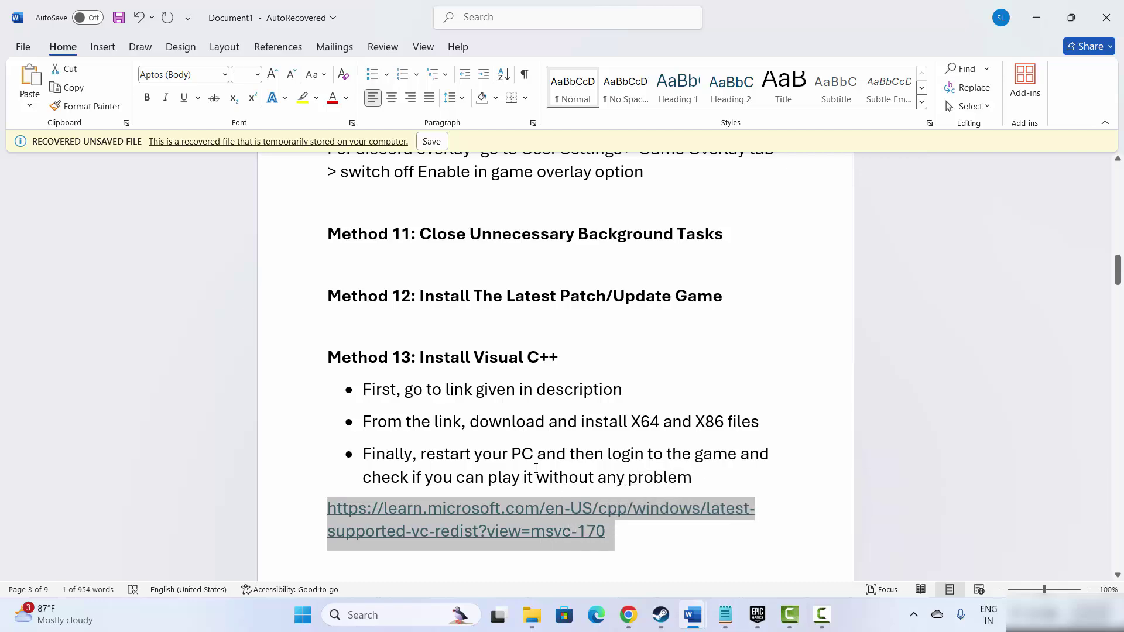
click(628, 615)
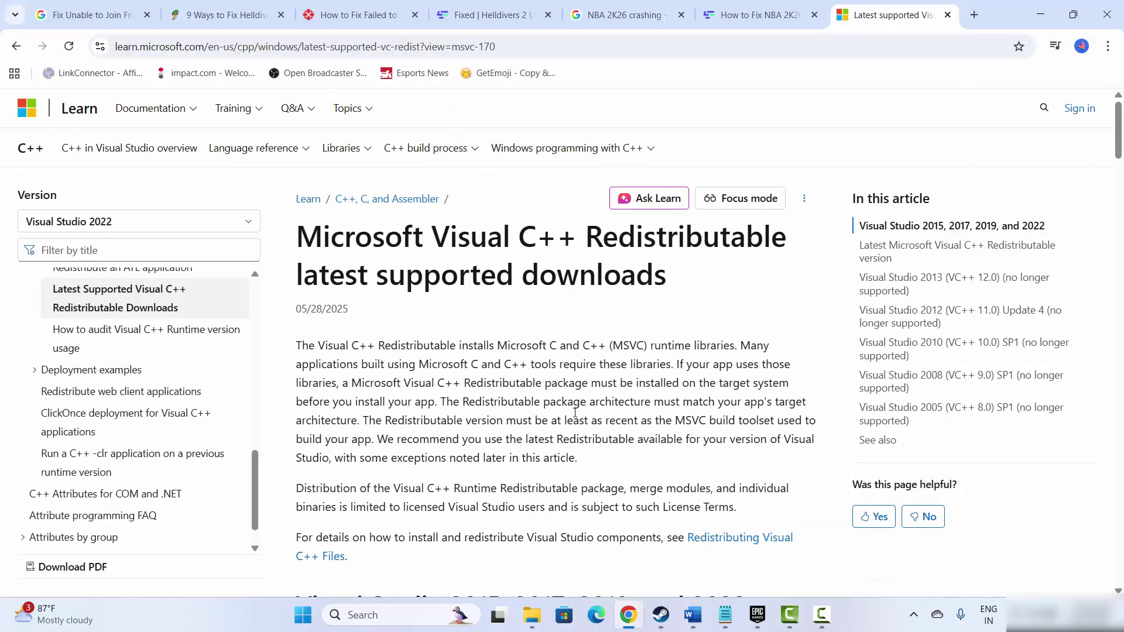
- Scroll to the ARM64, X86 and X64 v14.44.35211.0 download links, then return to the Word guide
scroll(575, 413, down, 3)
scroll(575, 413, down, 10)
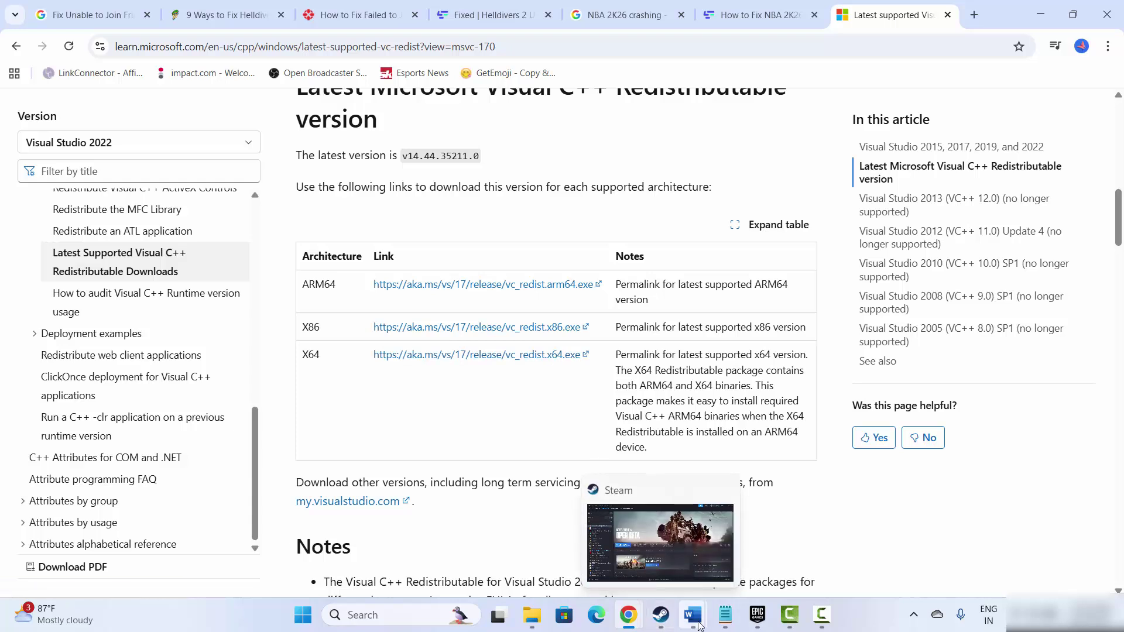
mouse_move(693, 615)
click(688, 584)
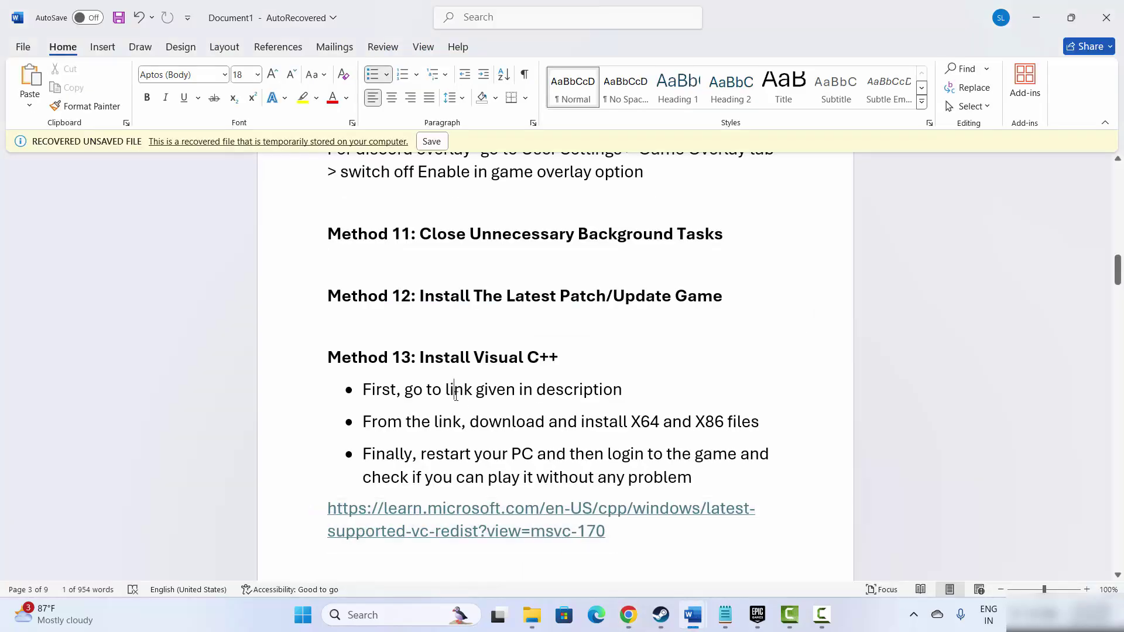
scroll(456, 397, down, 1)
click(299, 359)
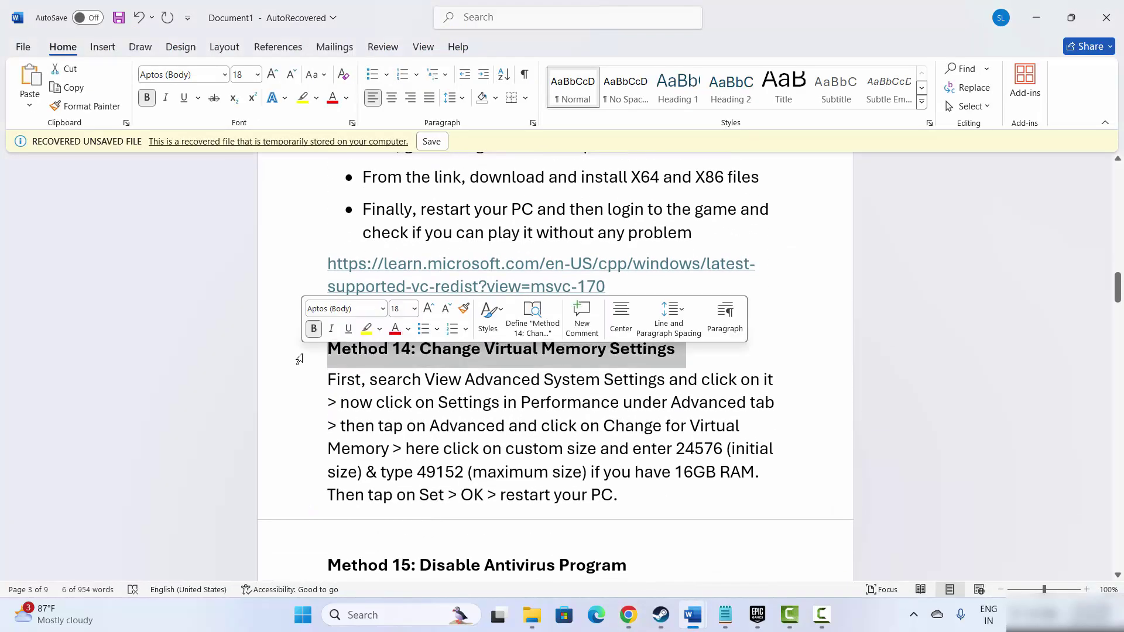
click(378, 612)
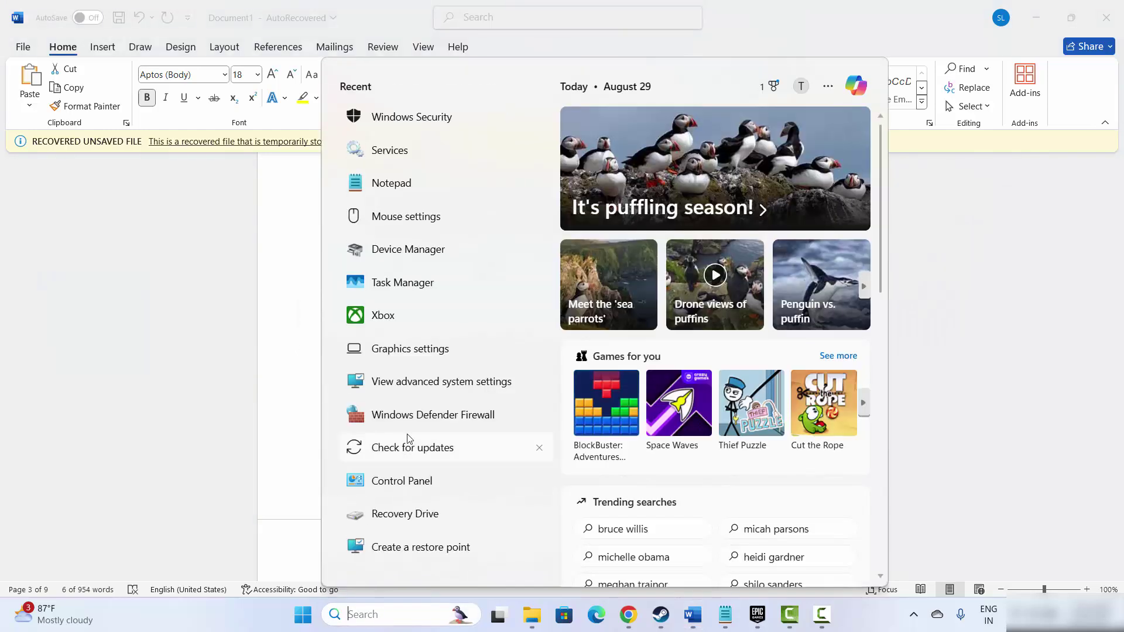
click(425, 384)
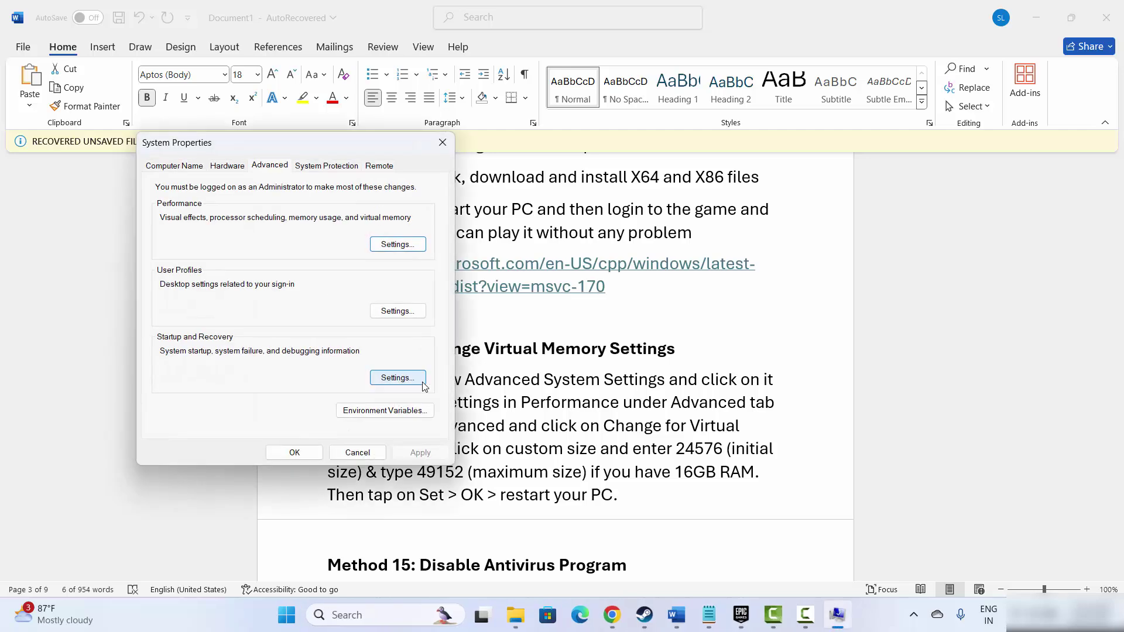
click(397, 245)
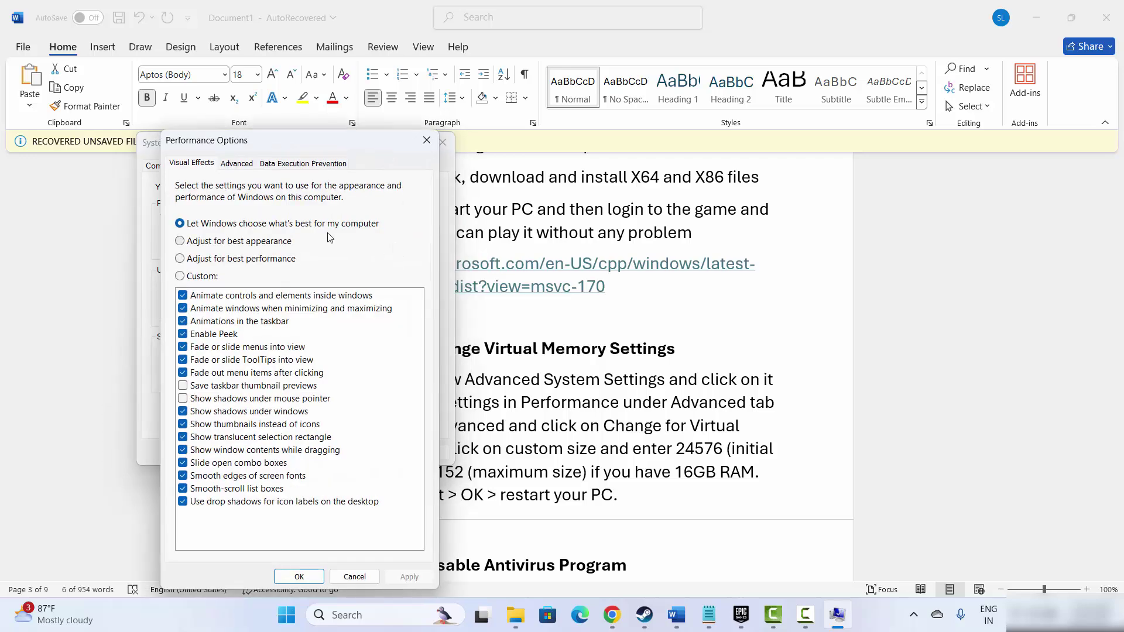
click(241, 164)
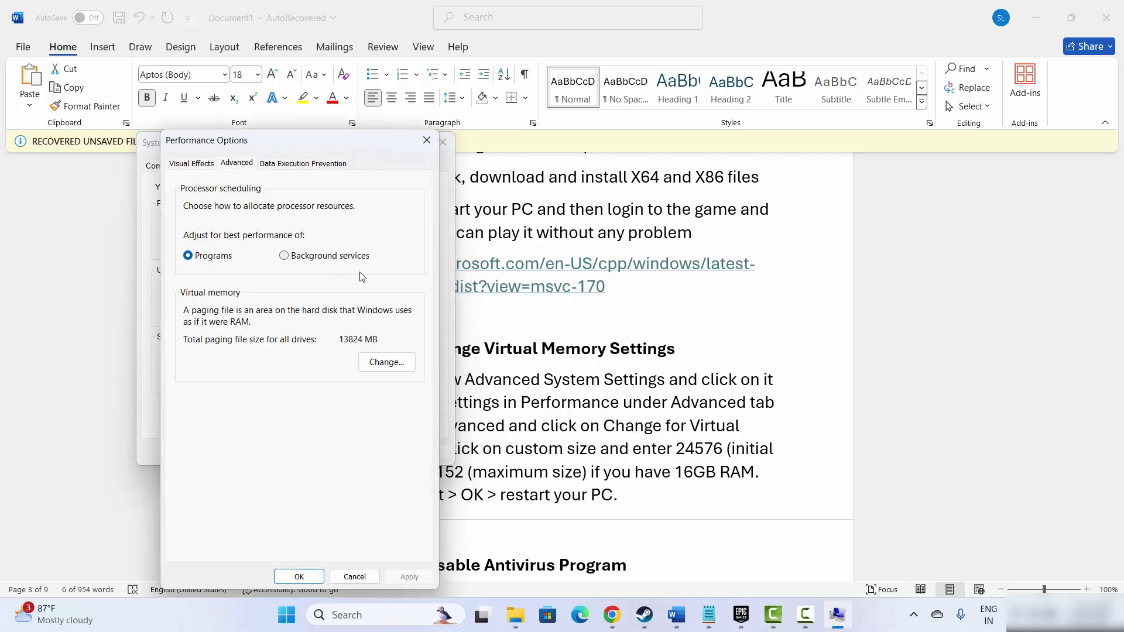
click(384, 363)
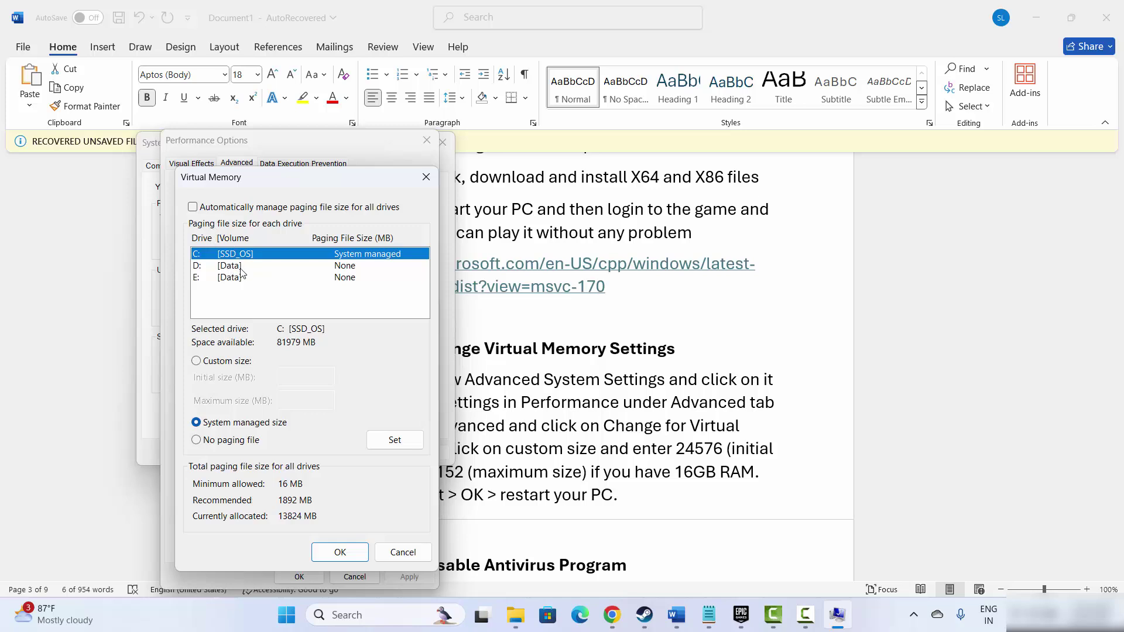
click(197, 360)
click(294, 379)
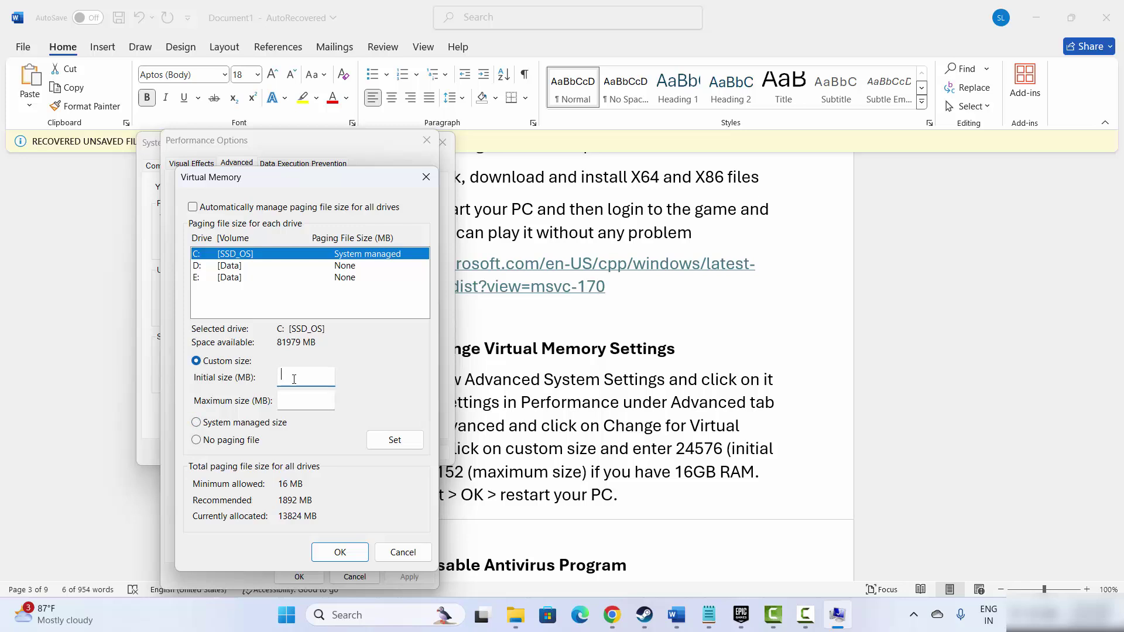
text(24576)
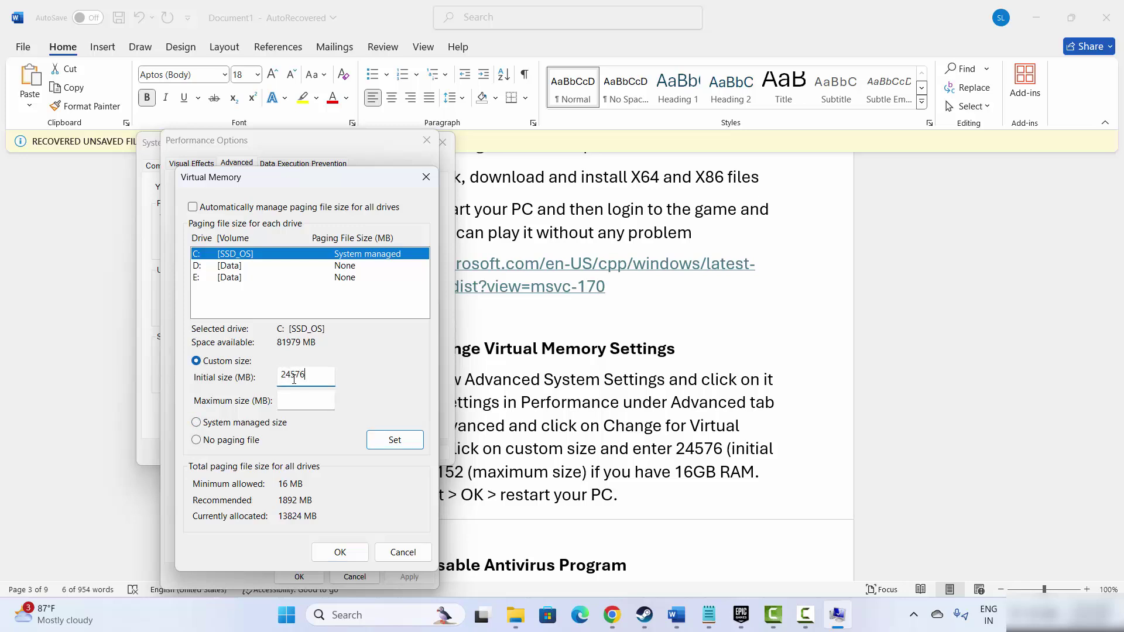
click(297, 403)
click(426, 177)
click(426, 140)
click(442, 147)
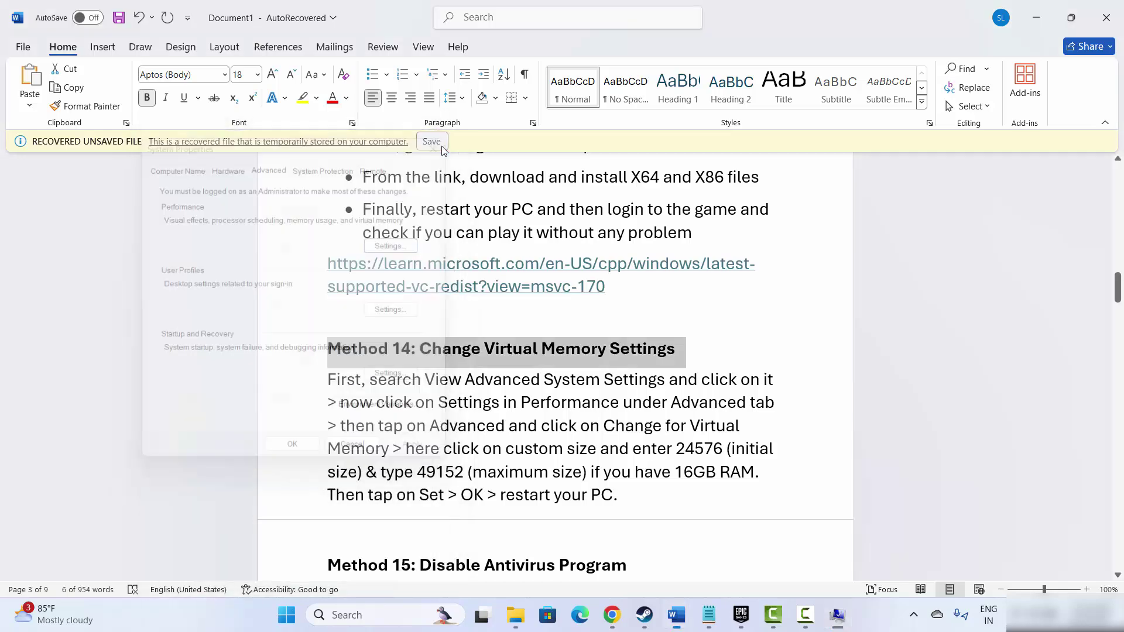
- Scroll past Method 15 to the Method 16: Run Game On Dedicated Graphics Card heading and open search
scroll(430, 447, down, 5)
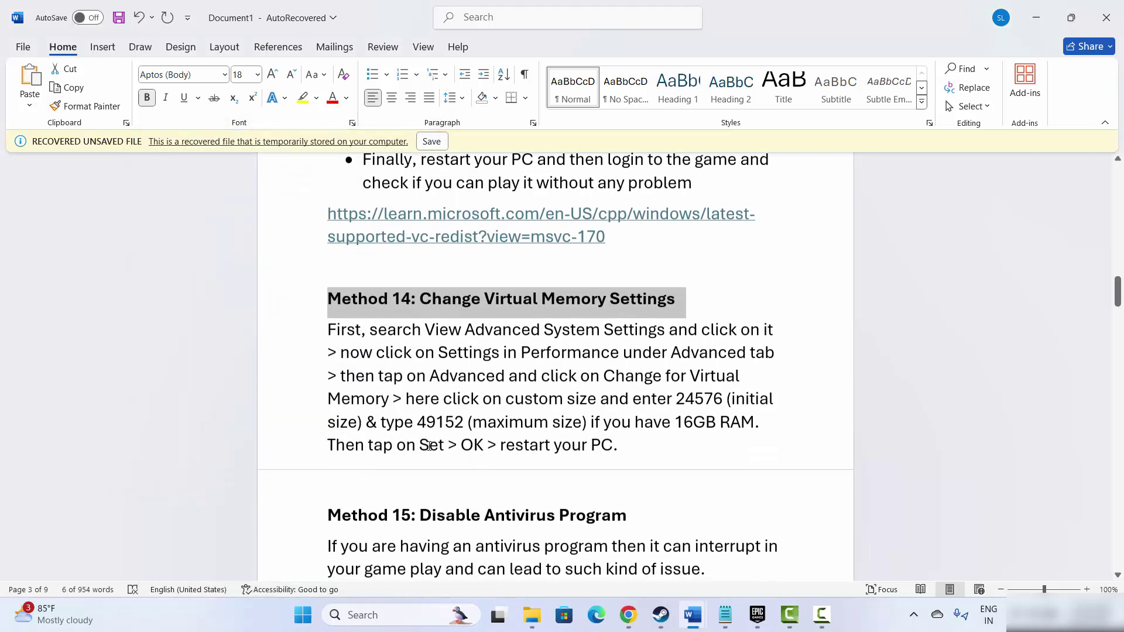
scroll(429, 446, down, 1)
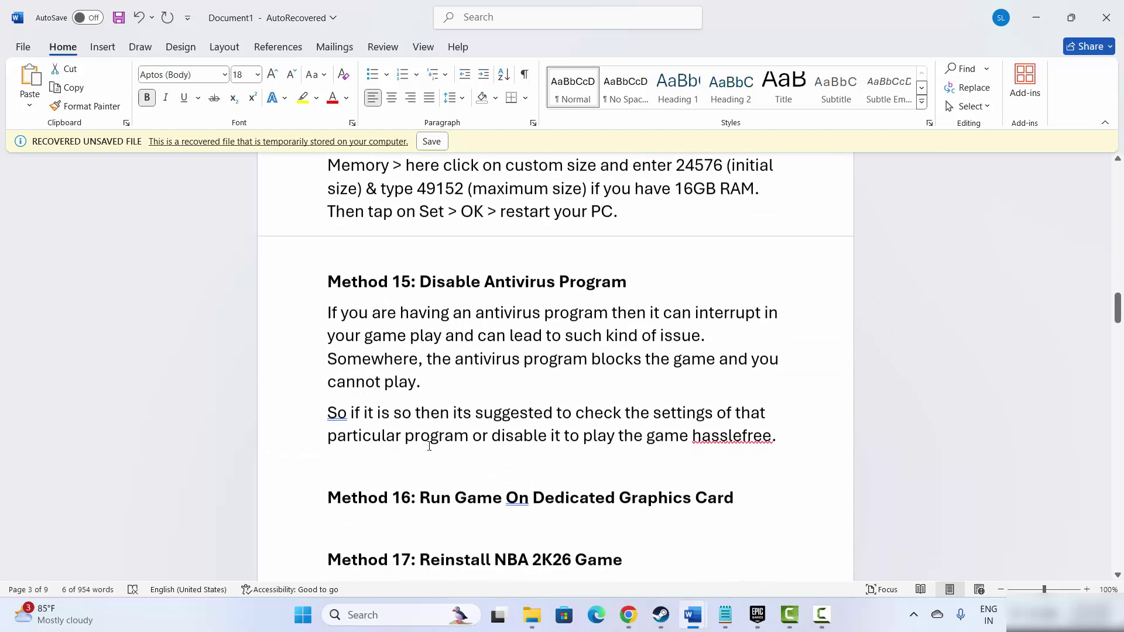
click(308, 288)
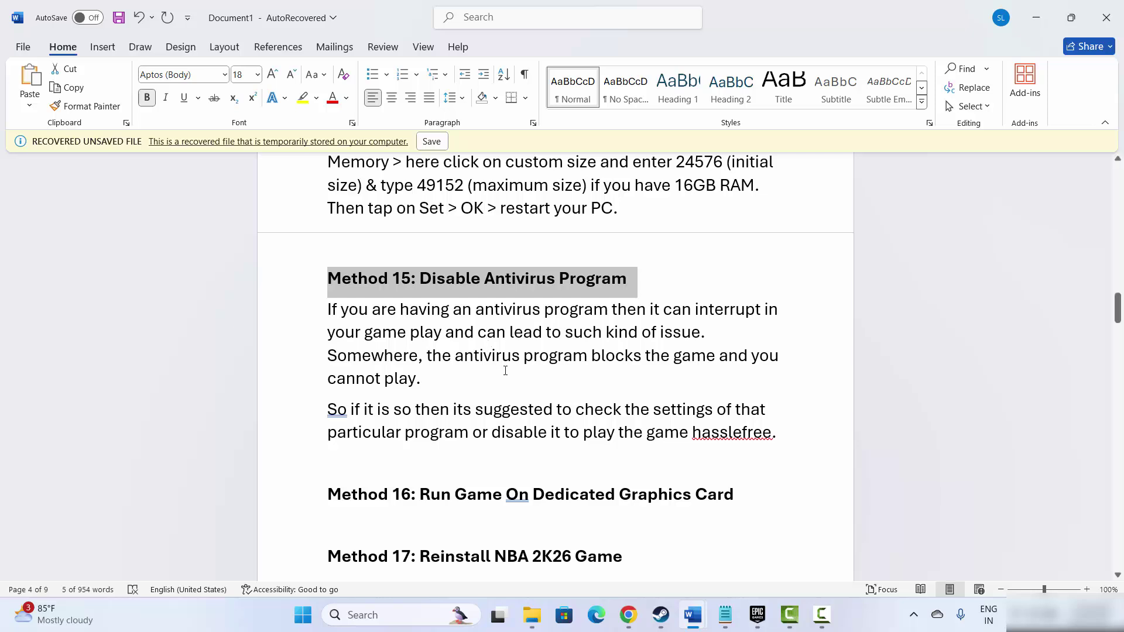
scroll(505, 372, down, 2)
click(308, 390)
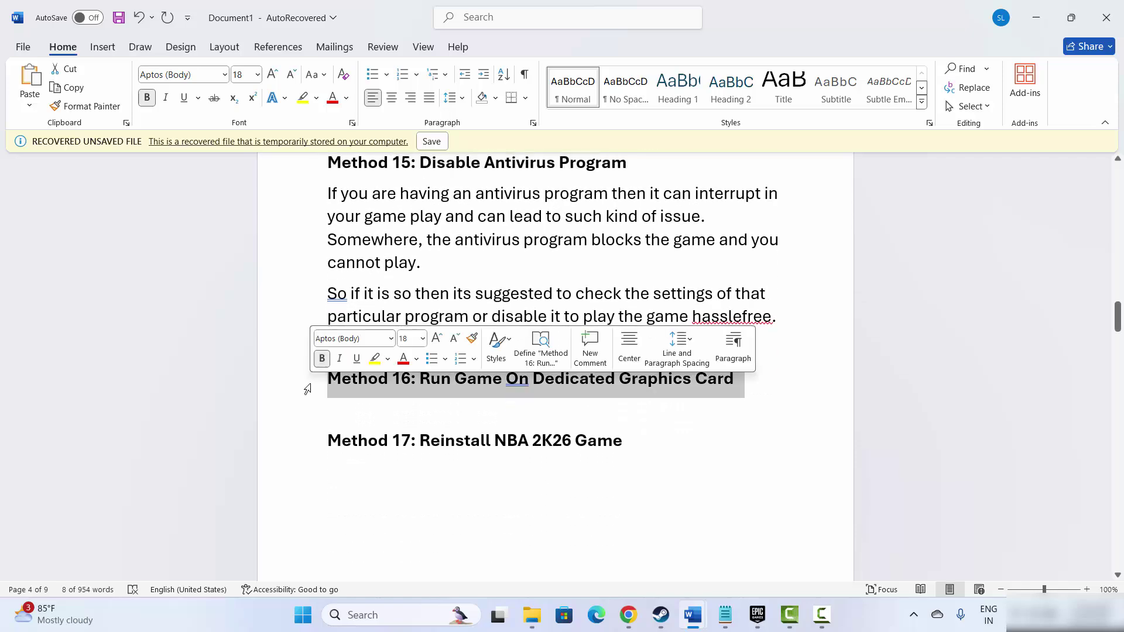
click(370, 614)
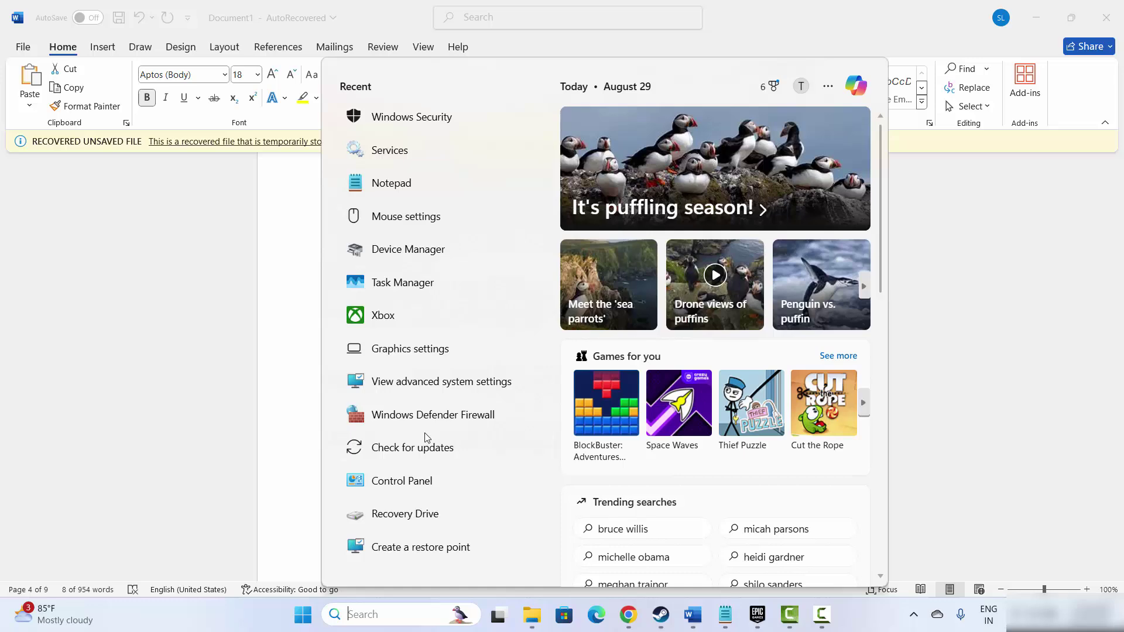
- Open Windows Graphics settings and cancel adding a desktop game without choosing a file
click(417, 350)
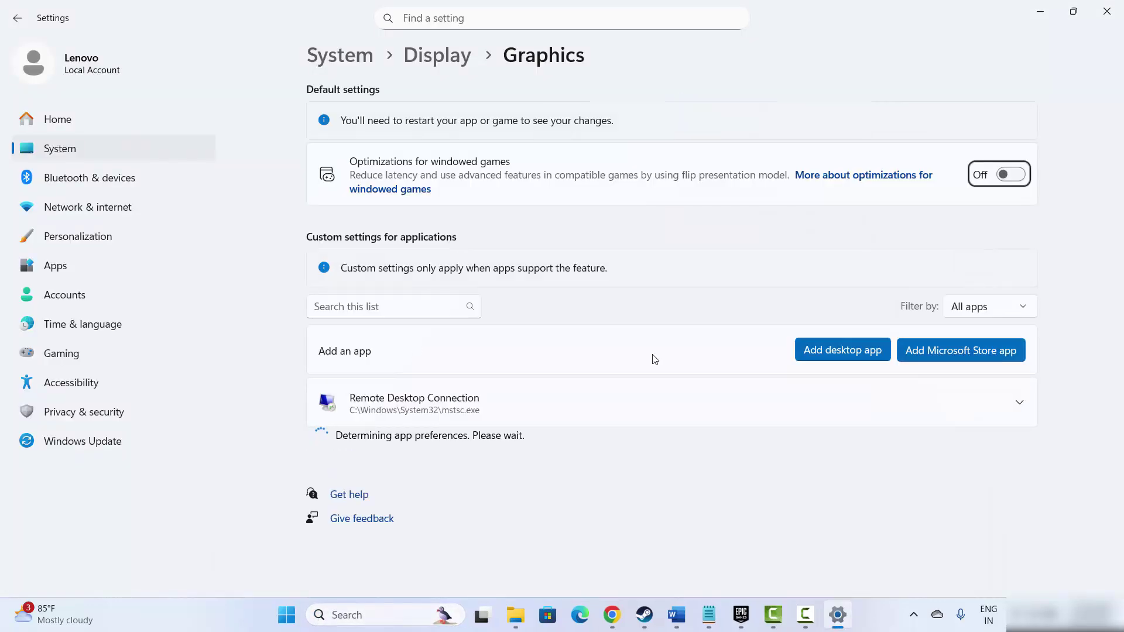
scroll(925, 512, down, 10)
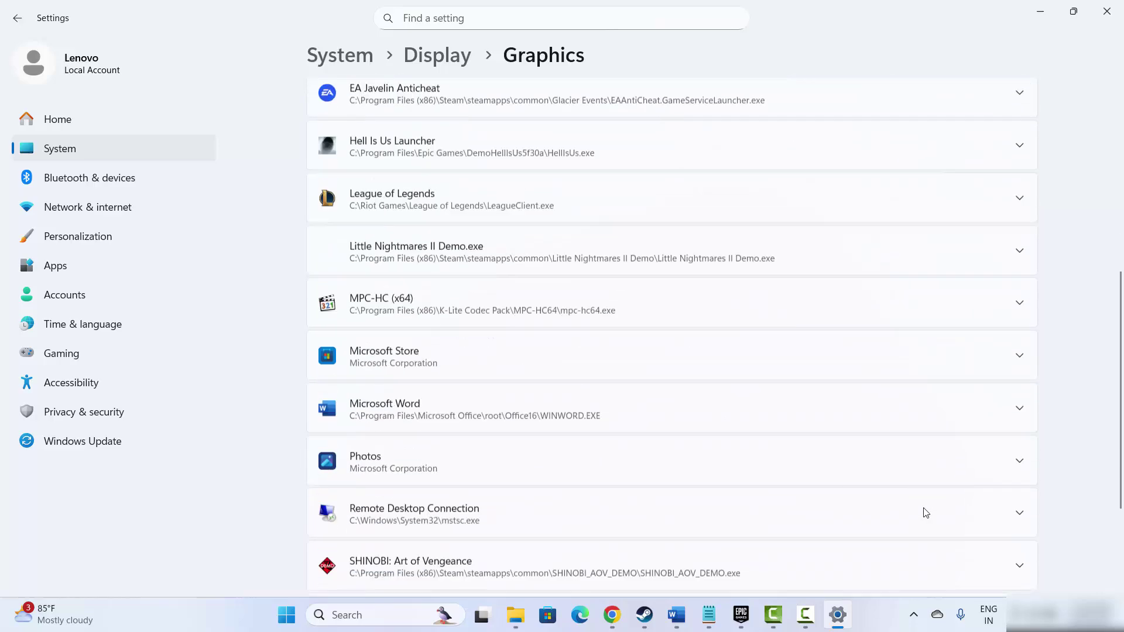
scroll(923, 512, up, 7)
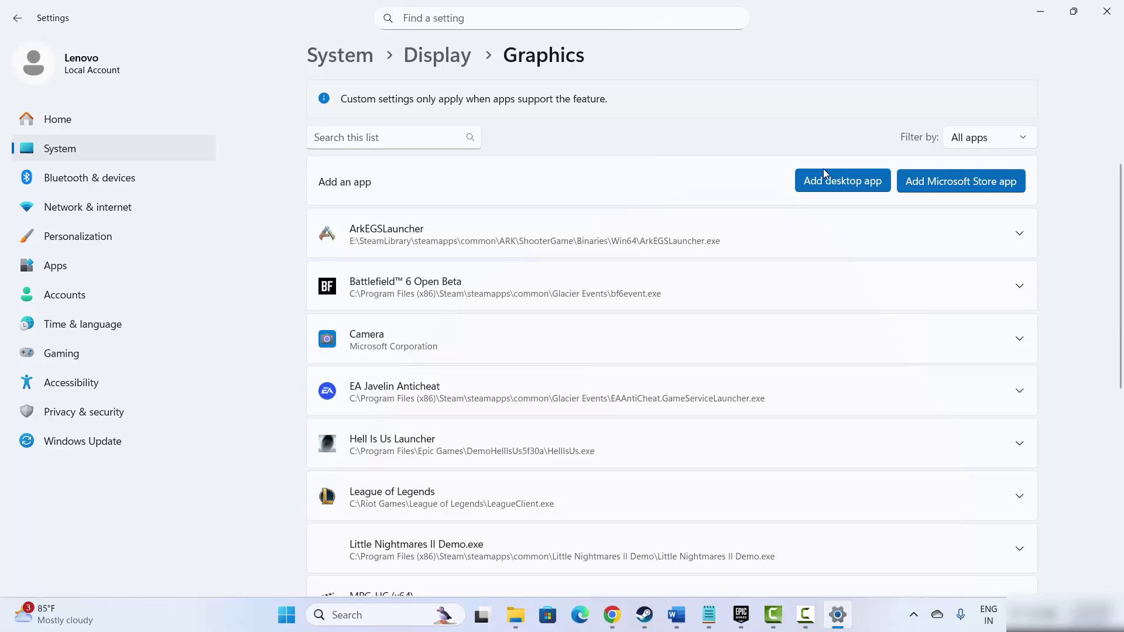
click(836, 190)
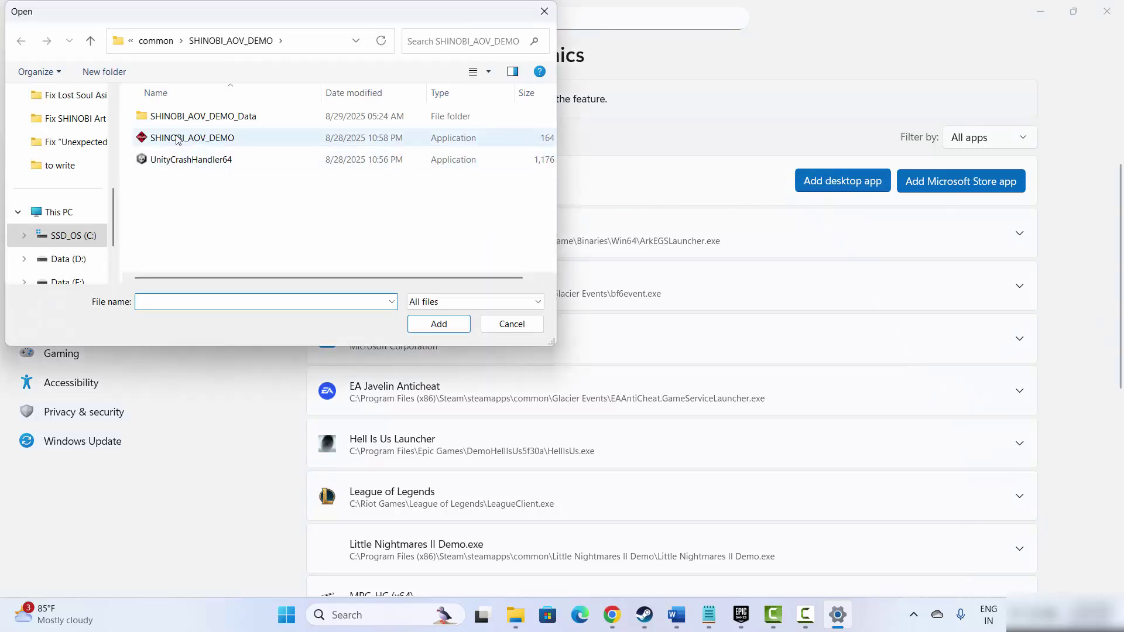
click(509, 326)
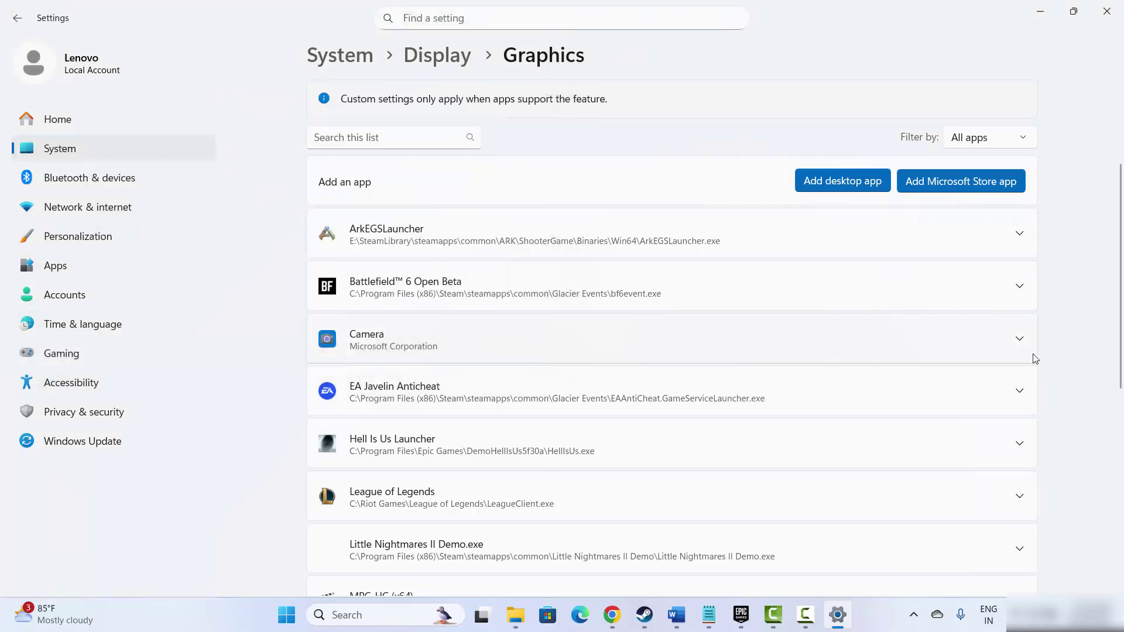
- Keep Battlefield 6 Open Beta's GPU preference on High Performance, then close Settings
click(1019, 288)
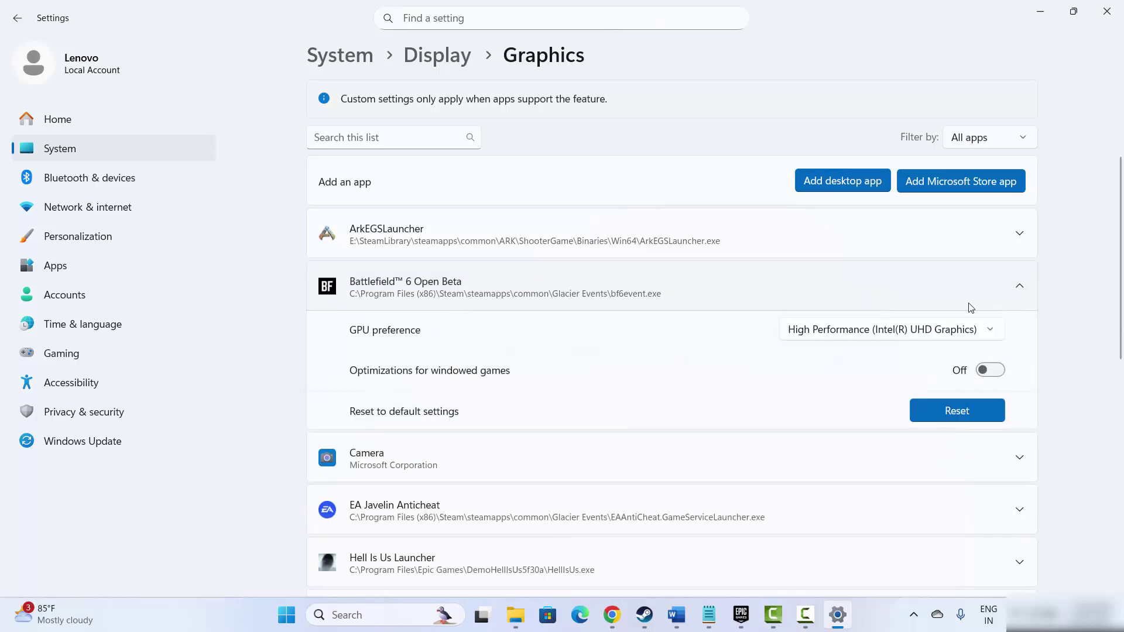
click(857, 334)
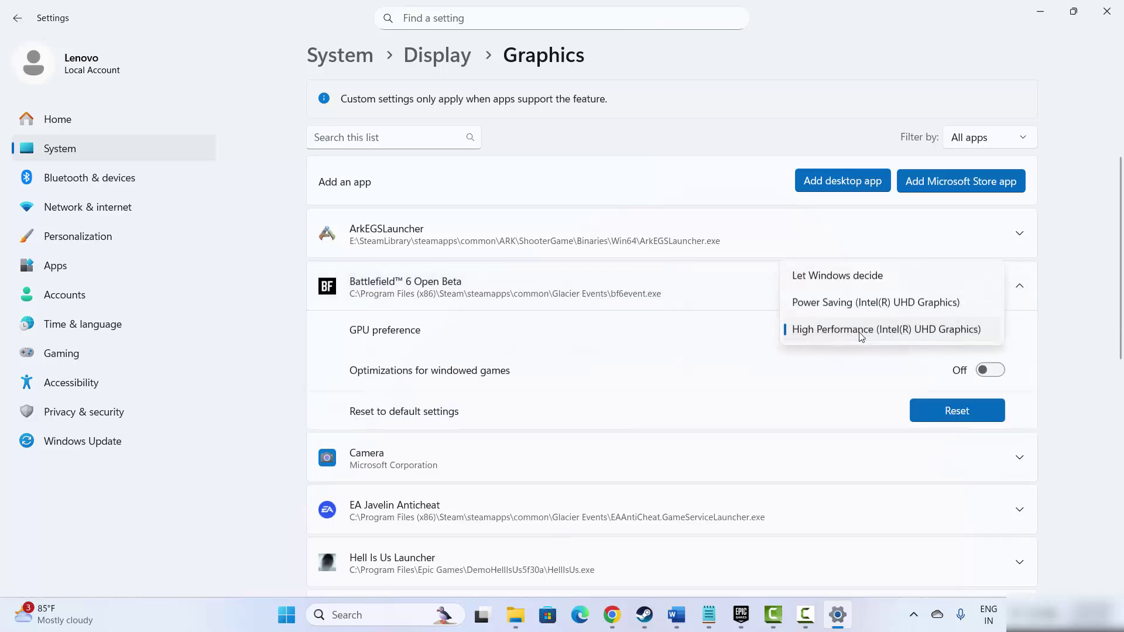
click(860, 331)
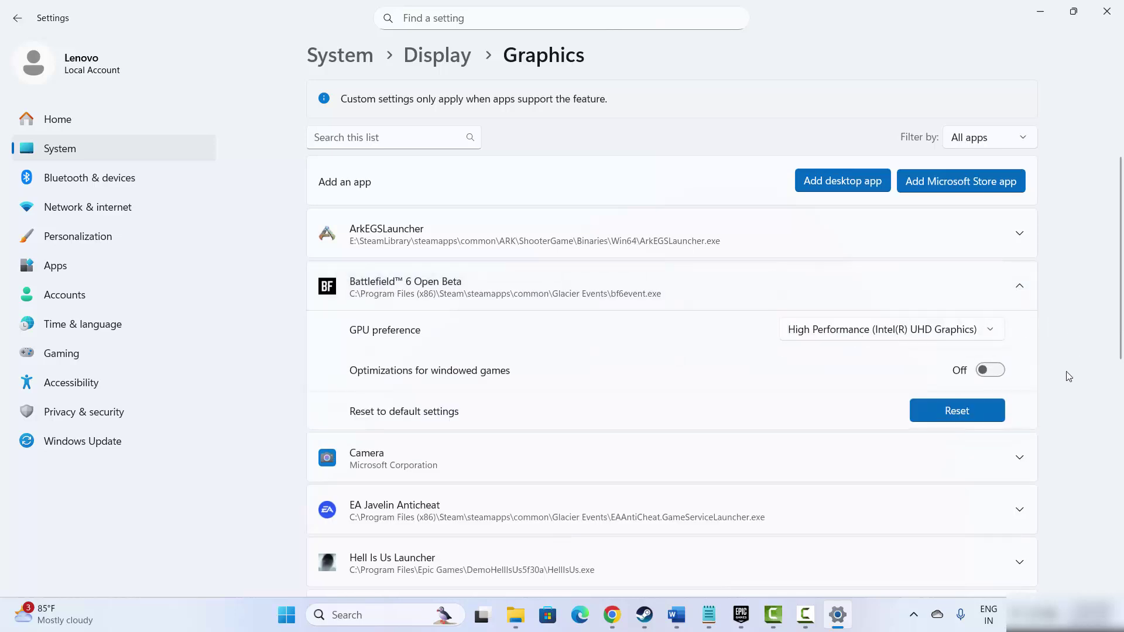
scroll(1069, 377, down, 5)
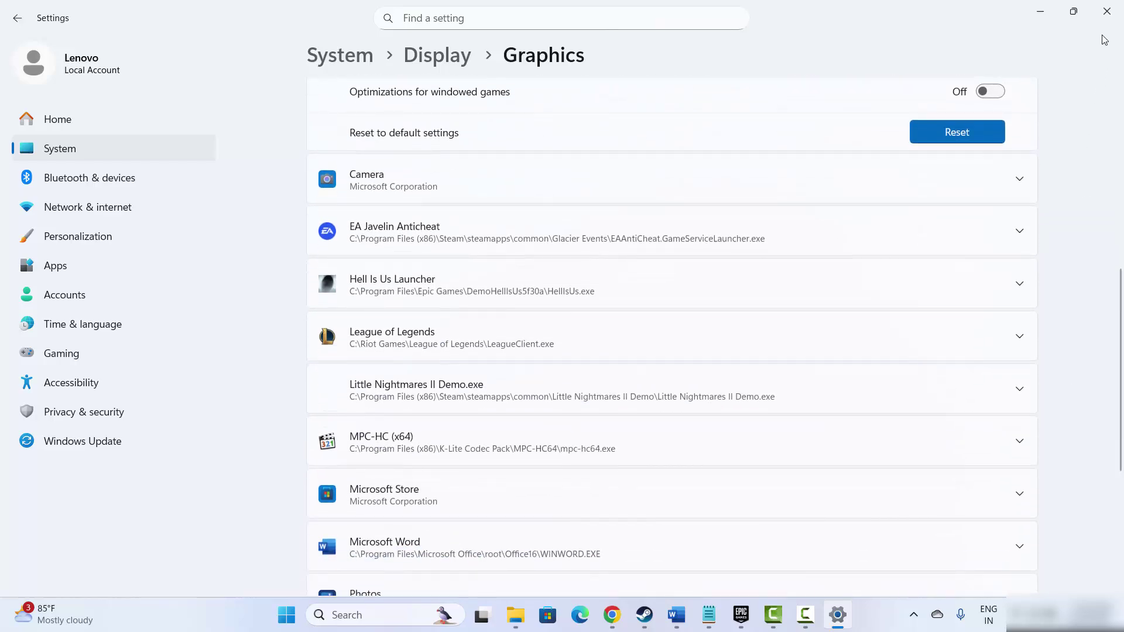
click(1107, 11)
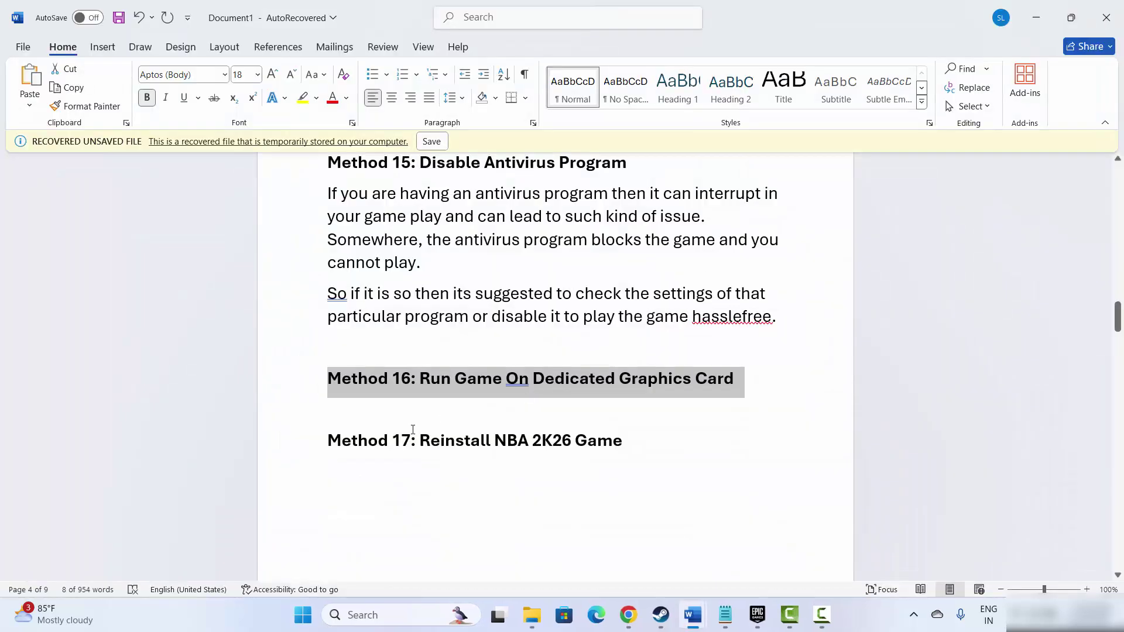
click(298, 451)
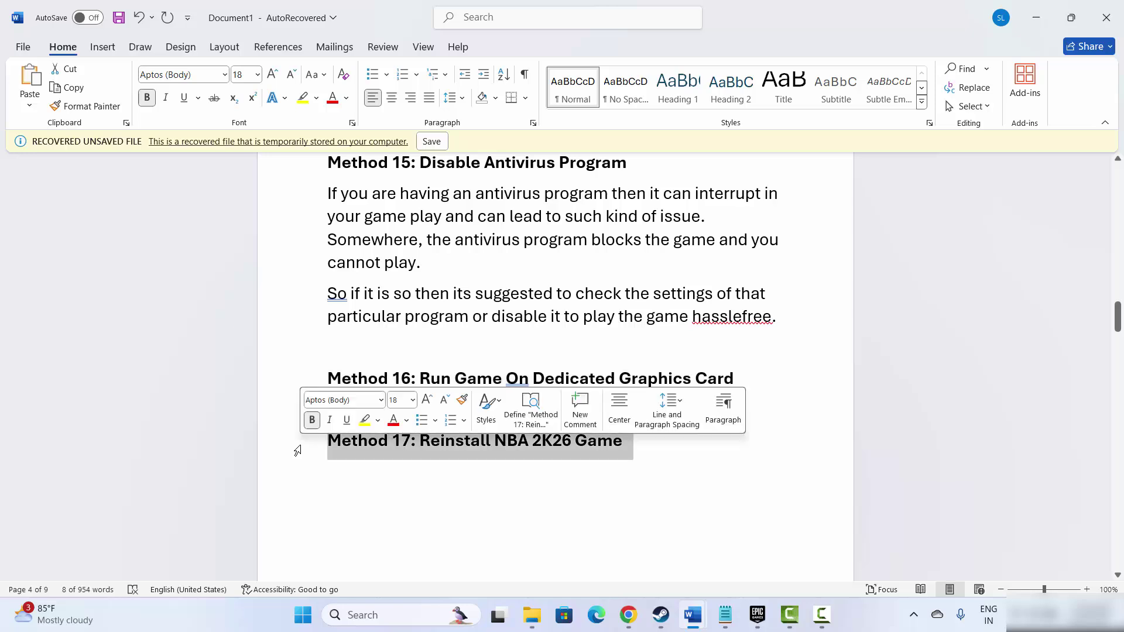
click(477, 489)
mouse_move(664, 624)
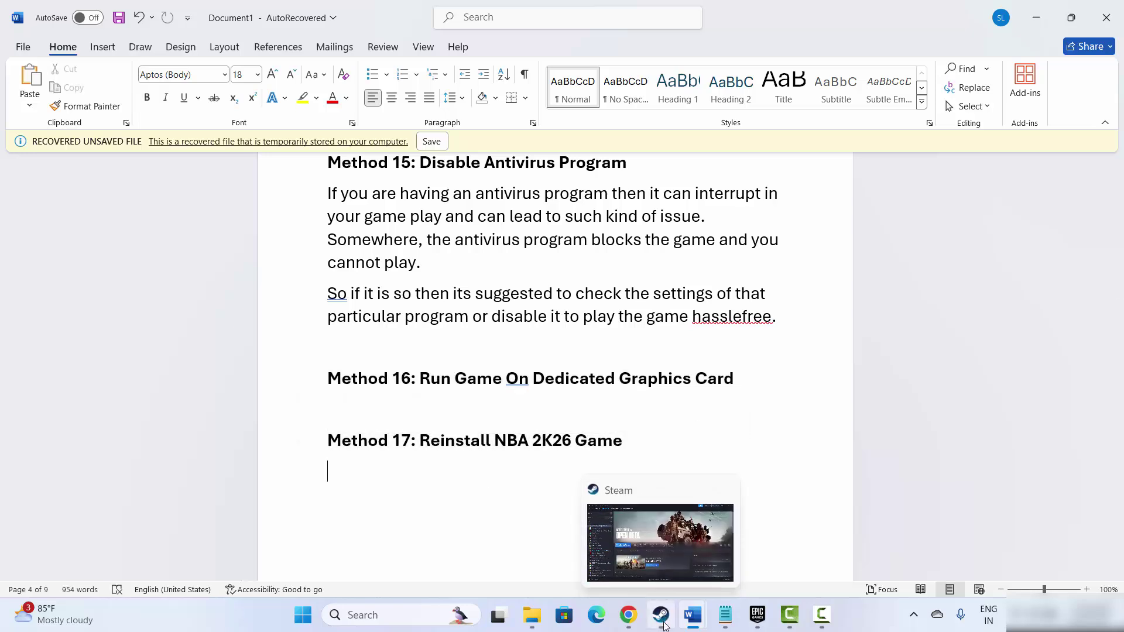
click(663, 624)
mouse_move(136, 28)
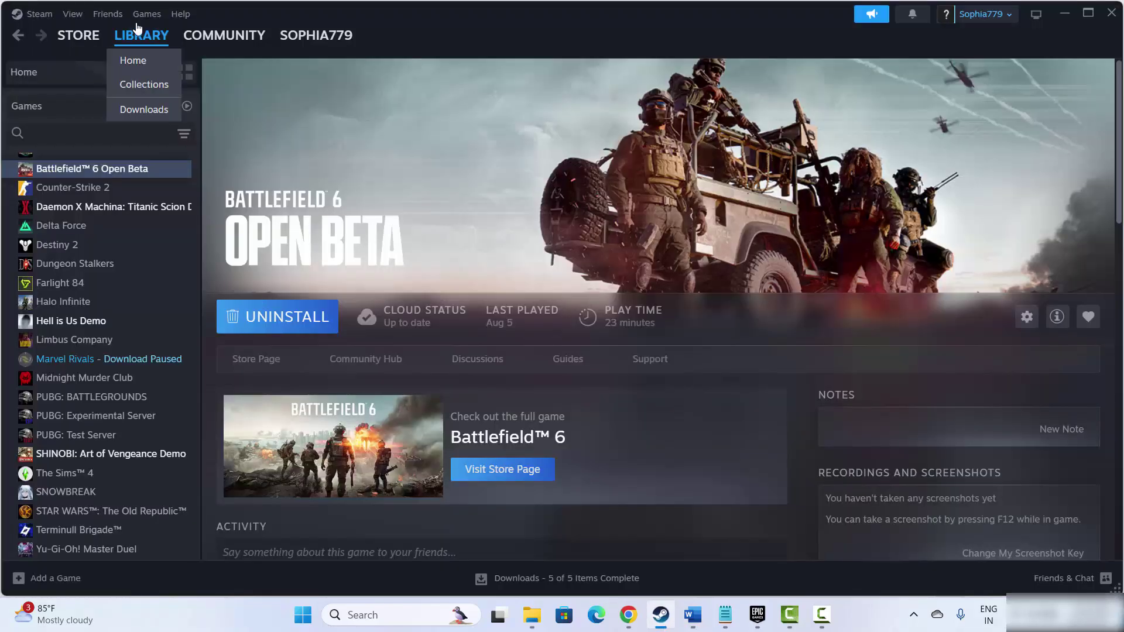
right_click(117, 174)
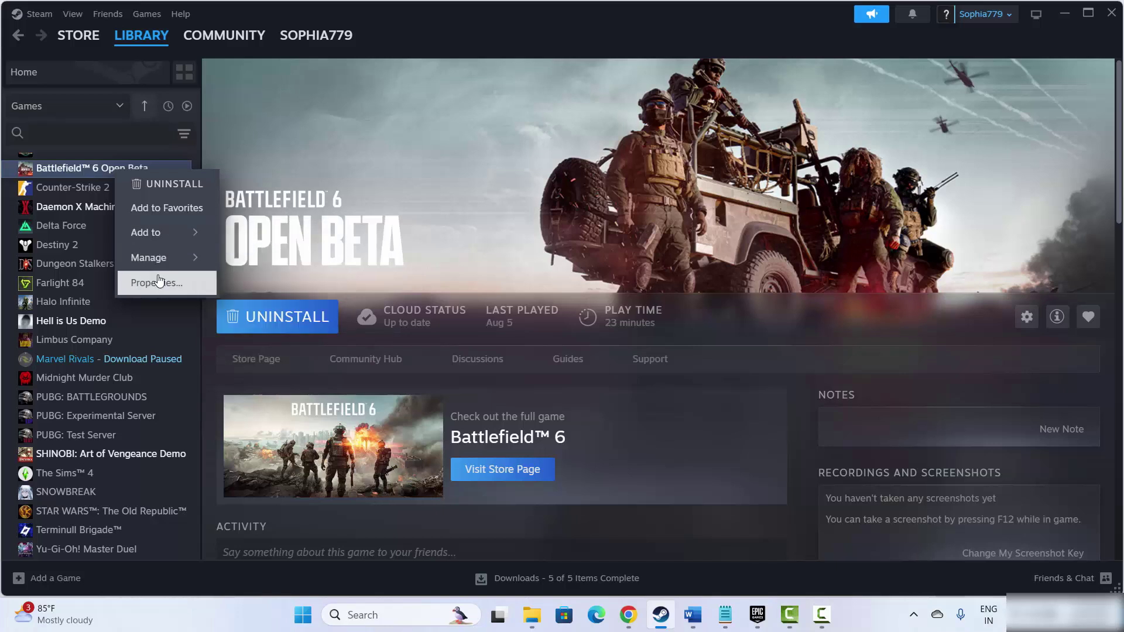
mouse_move(174, 265)
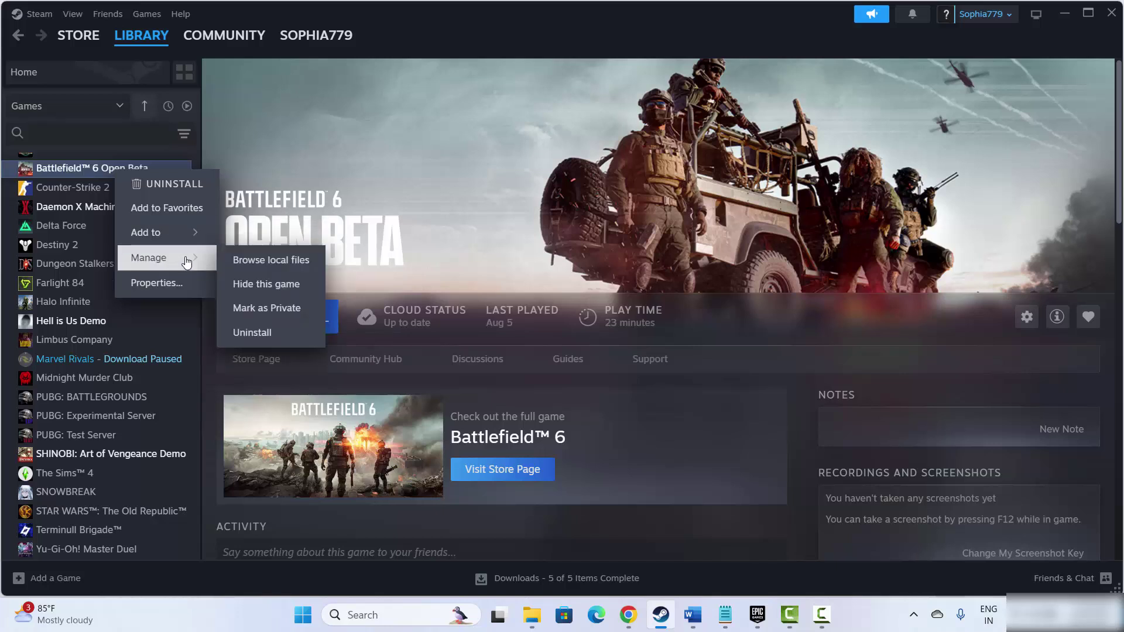
click(261, 332)
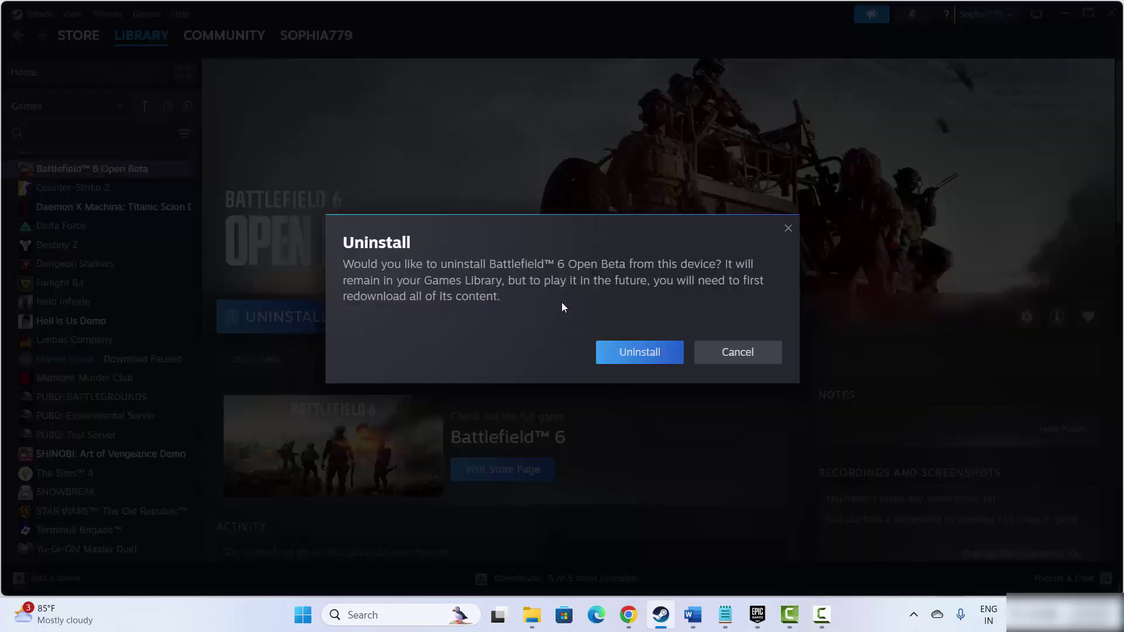
click(735, 361)
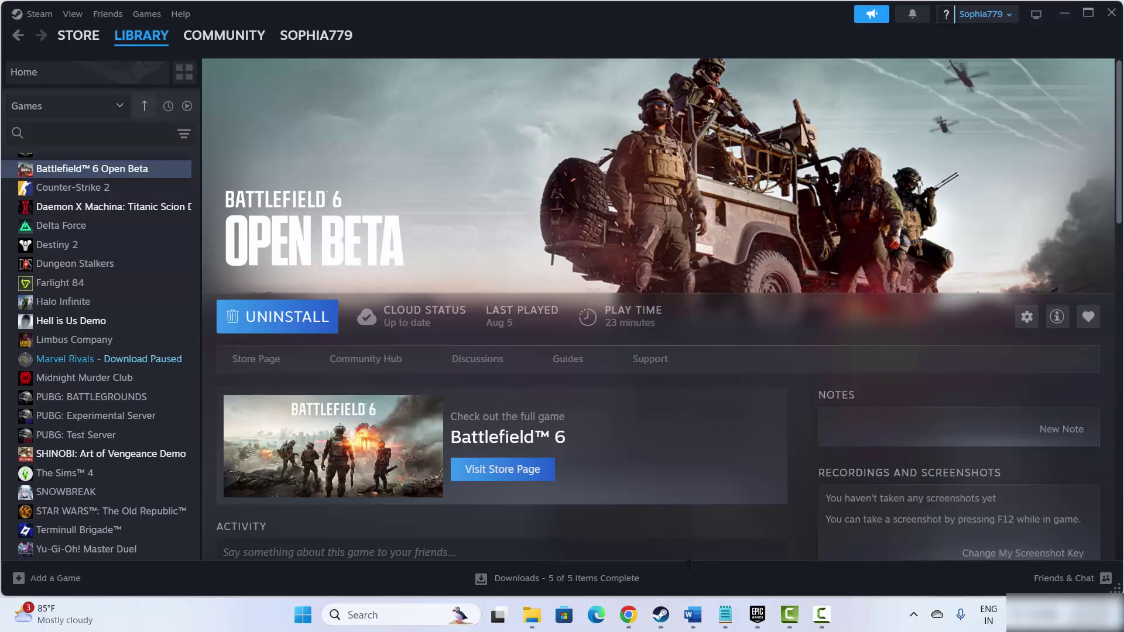
click(666, 616)
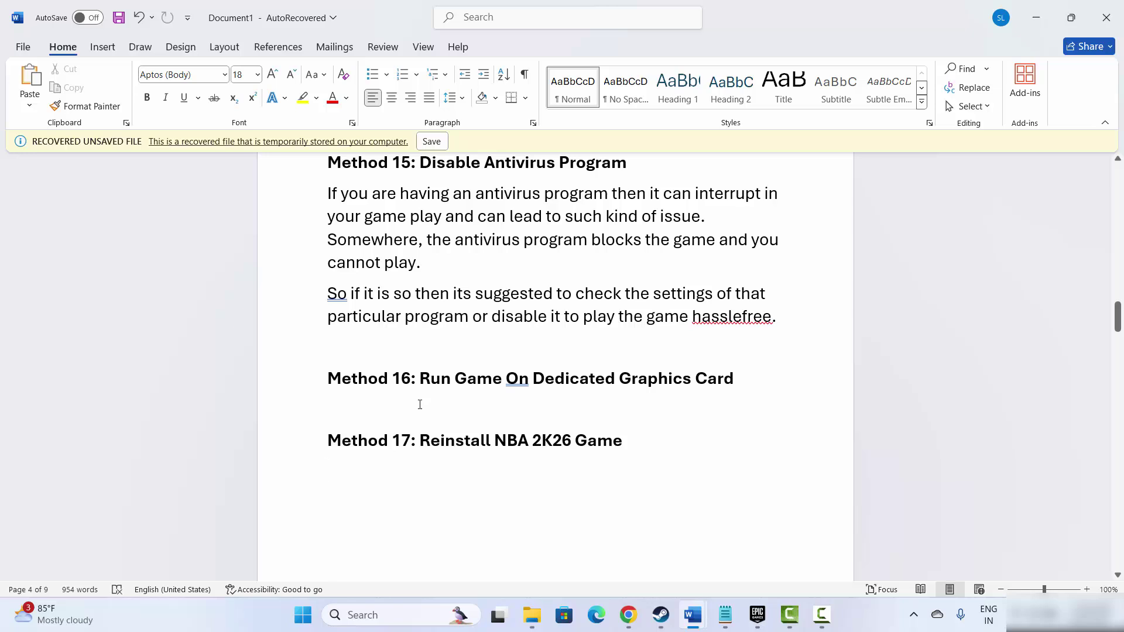
- Scroll back up the crash-fix guide to show Methods 7 through 10
scroll(481, 366, up, 3)
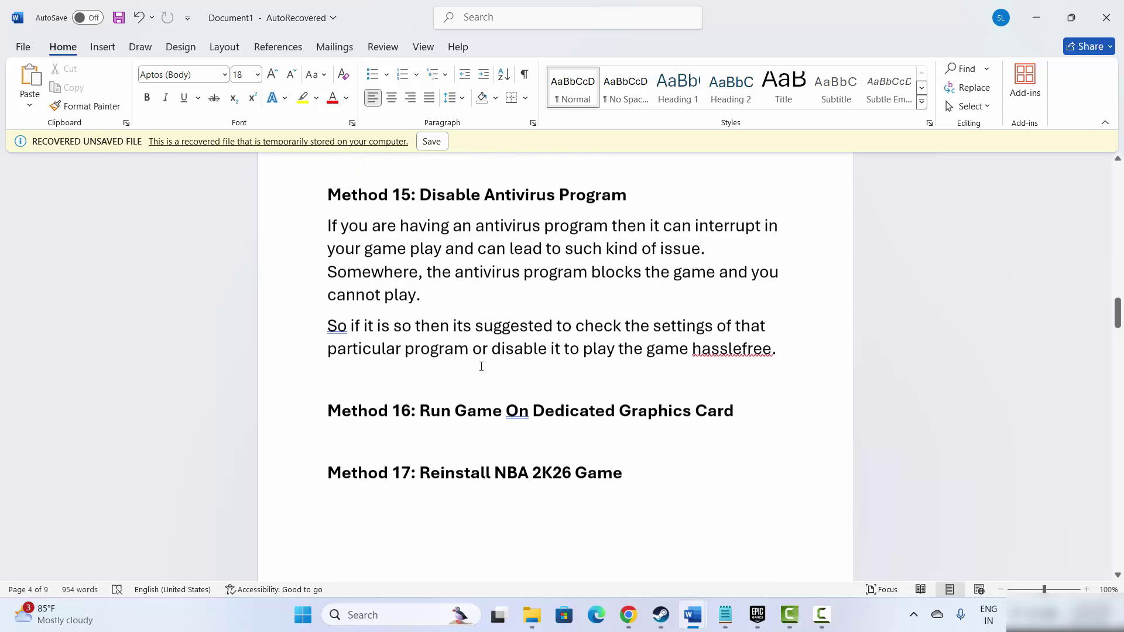
scroll(481, 366, up, 5)
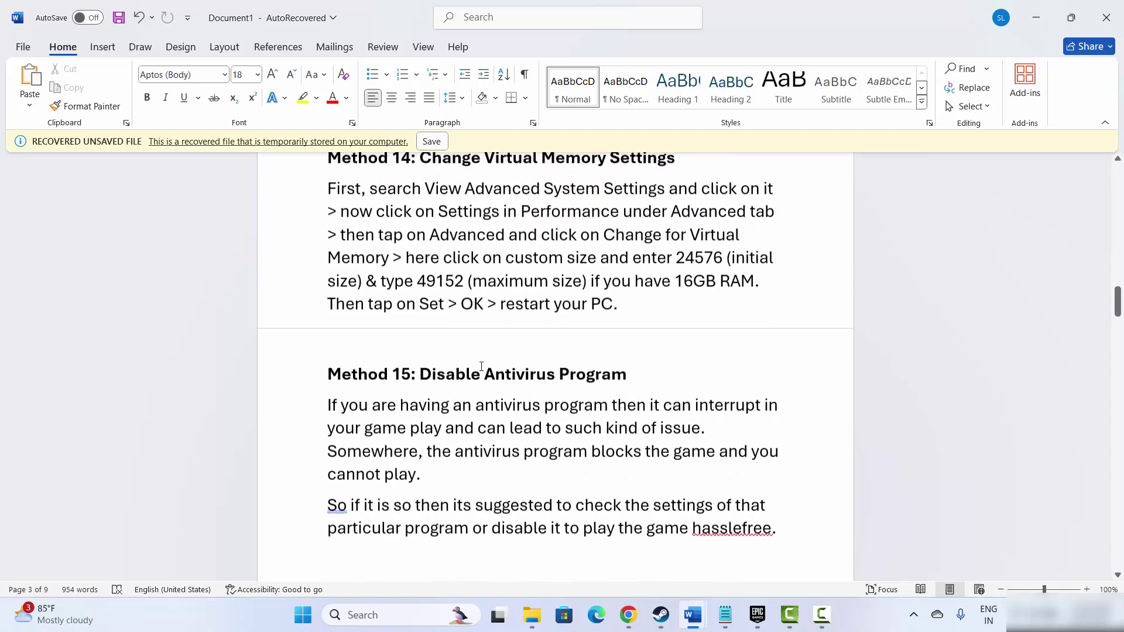
scroll(481, 366, up, 9)
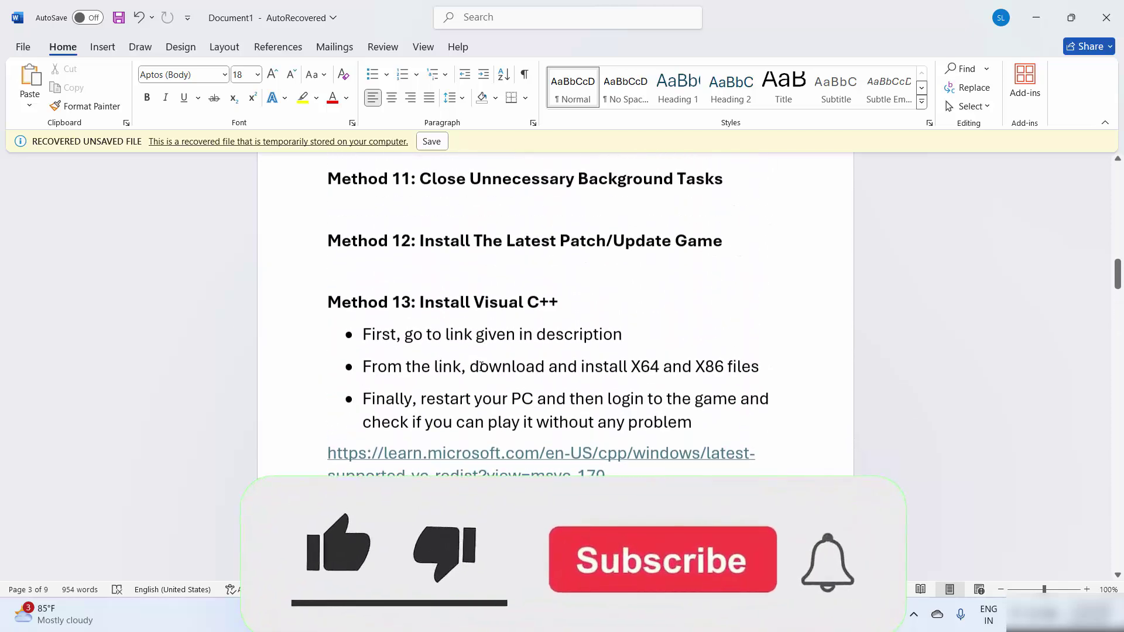
scroll(482, 366, up, 8)
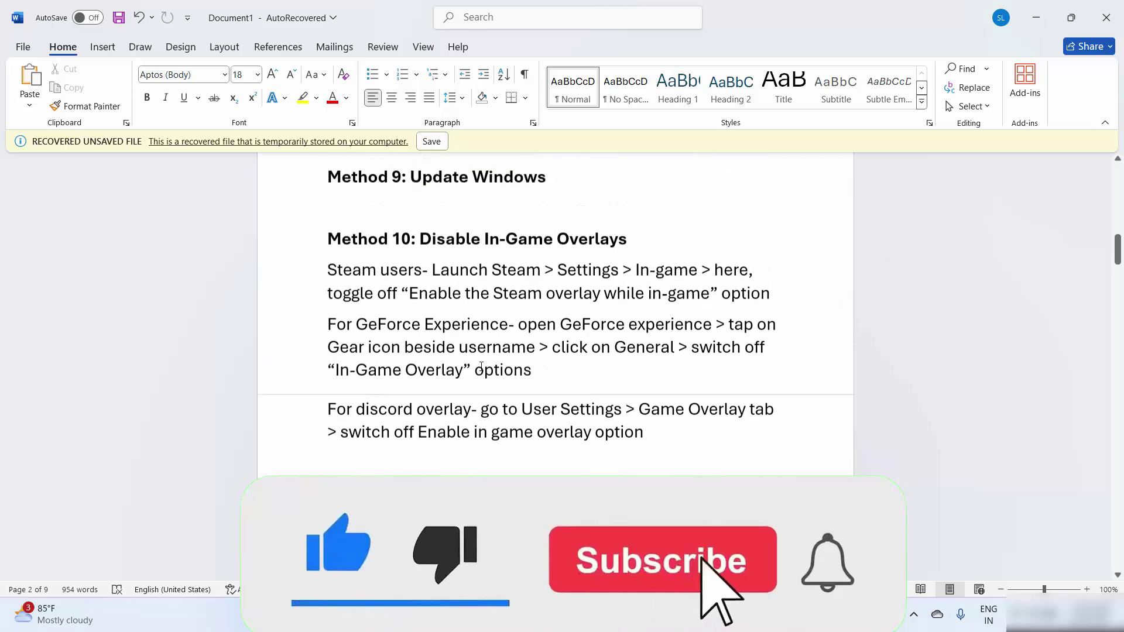
scroll(481, 367, up, 3)
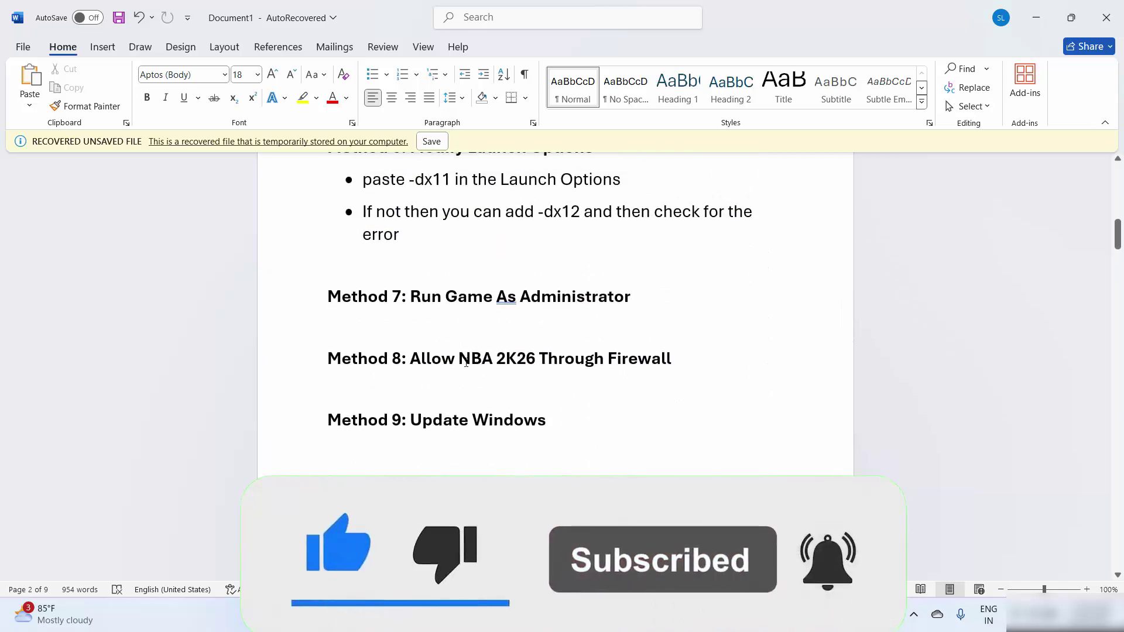